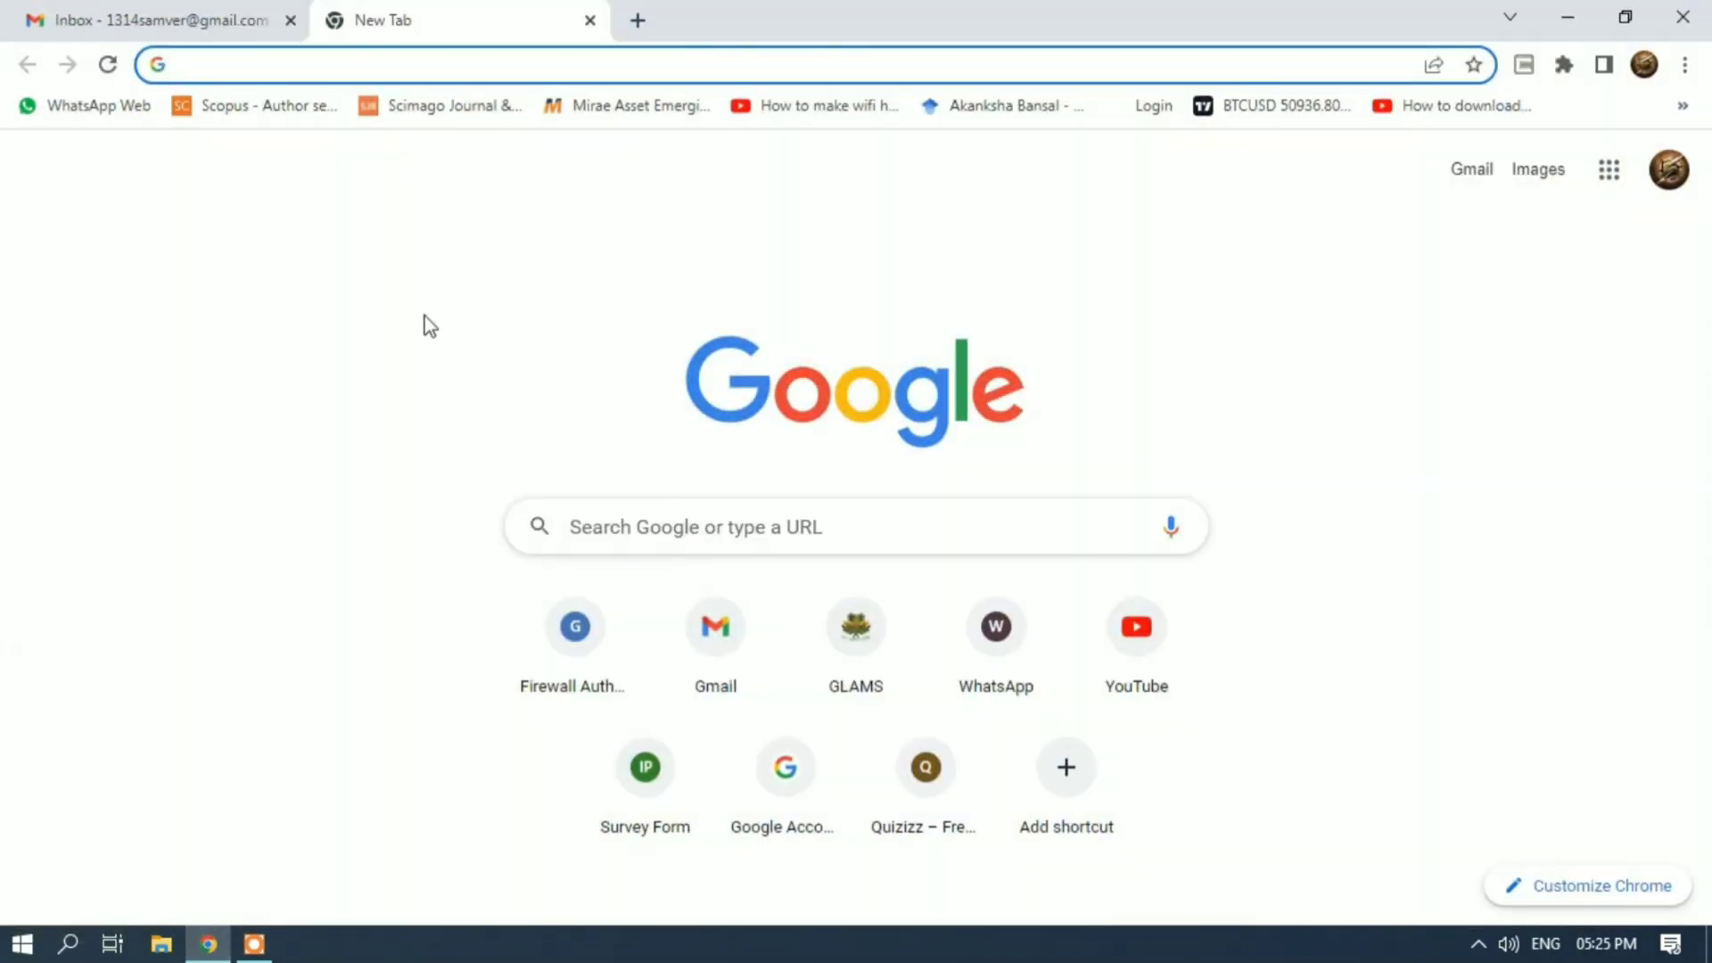
Search Google for 'download google drive app' and open the official Google Drive download page.
{"action": "type", "text": "dow"}
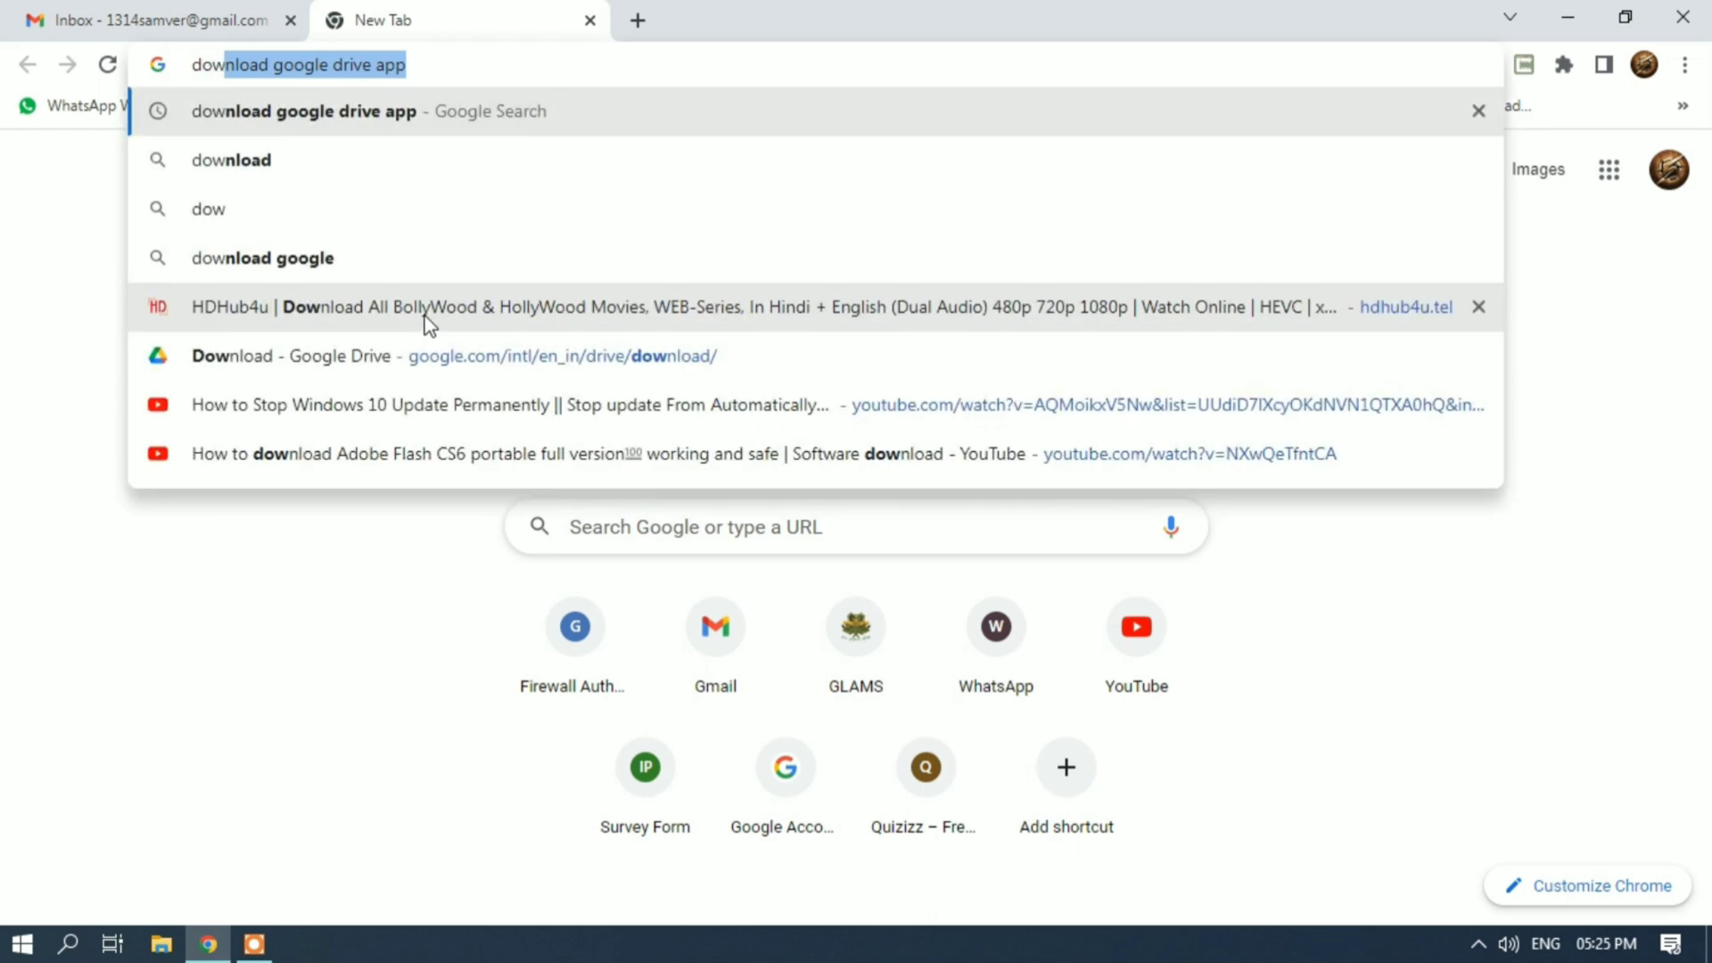
{"action": "type", "text": "n"}
{"action": "key", "text": "Right"}
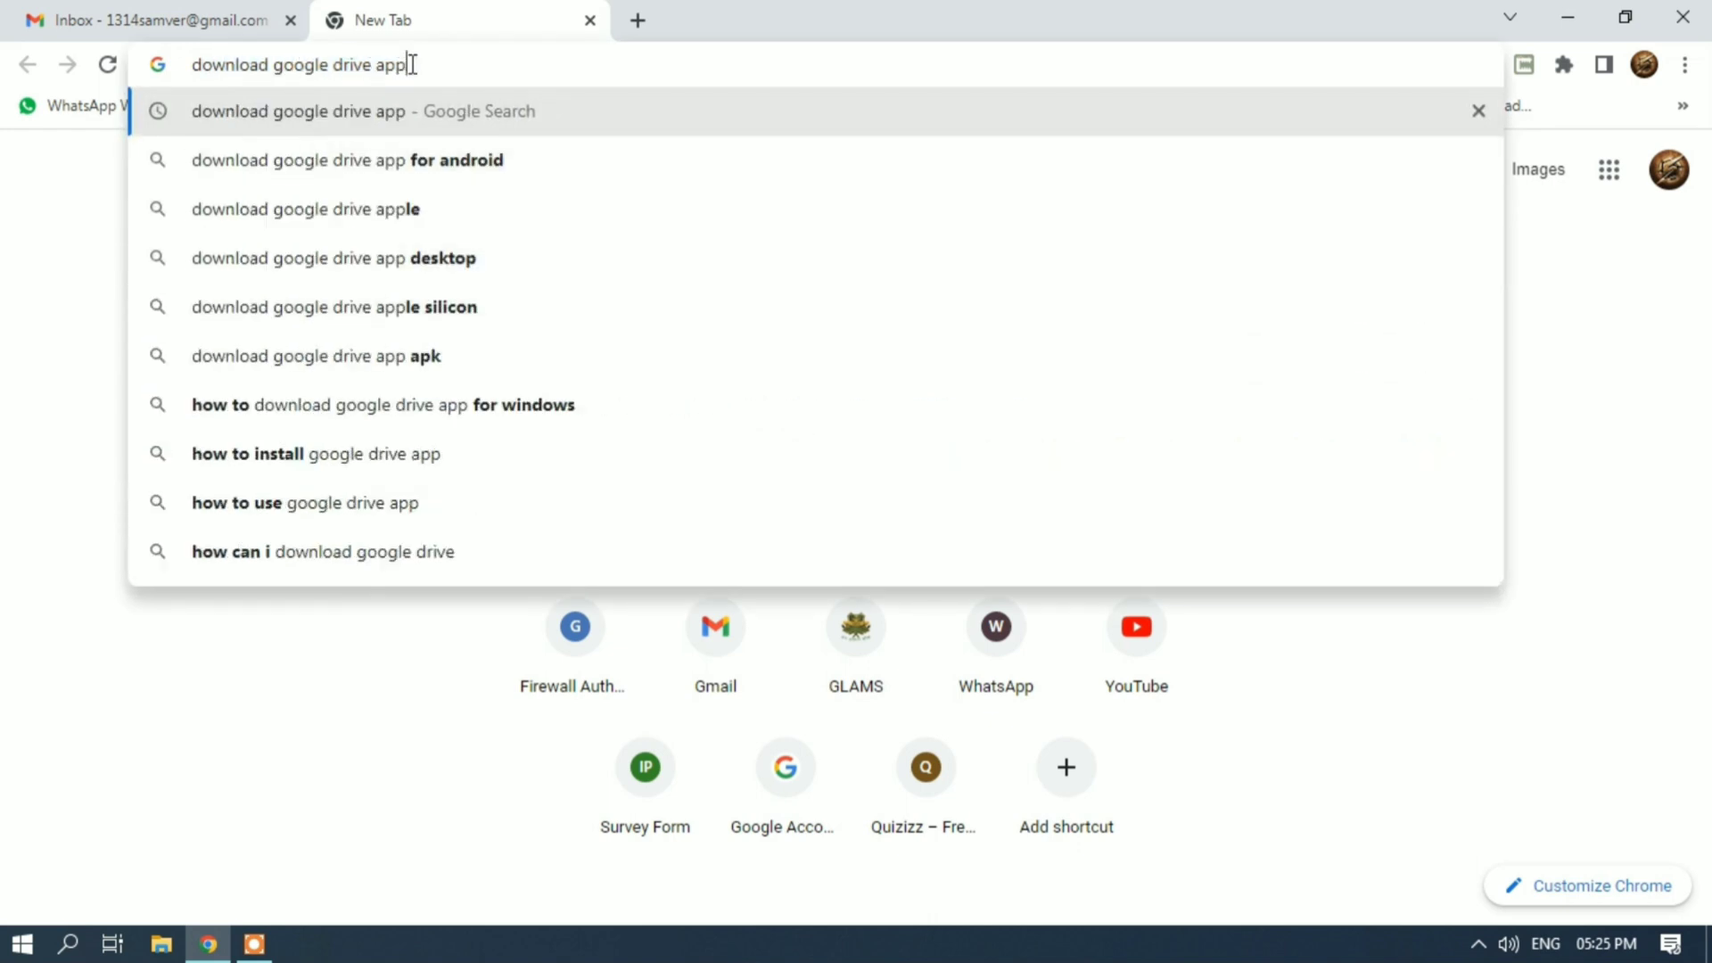
{"action": "key", "text": "Return"}
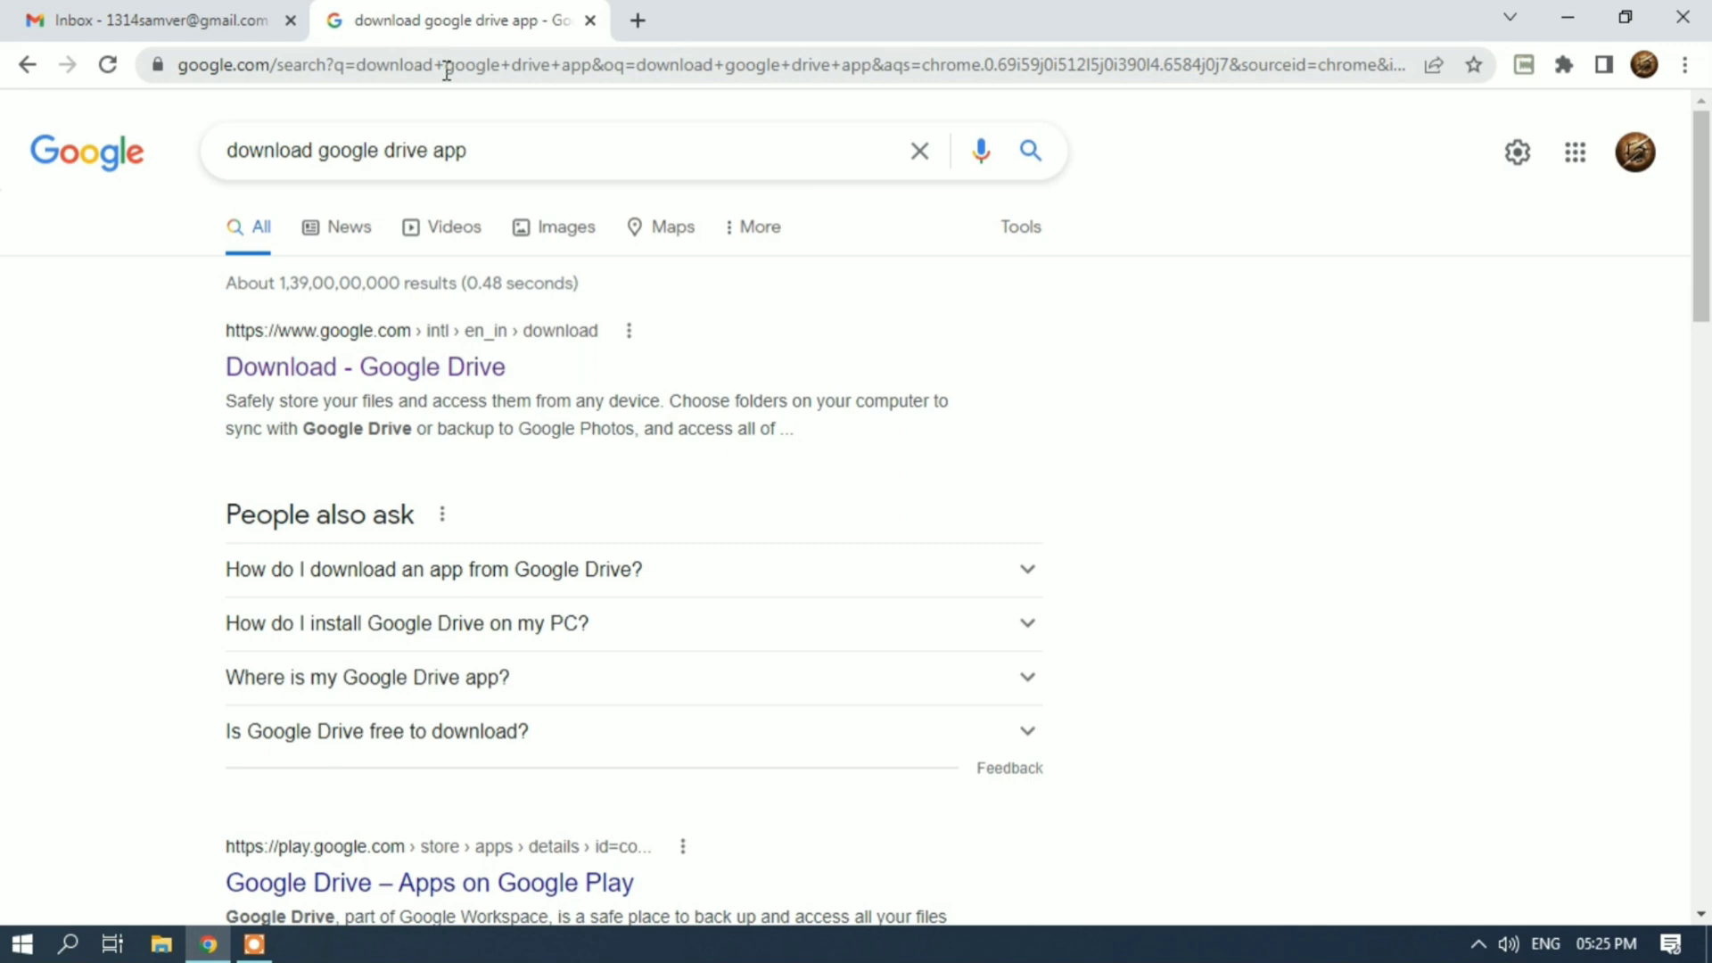
{"action": "left_click", "coordinate": [325, 369]}
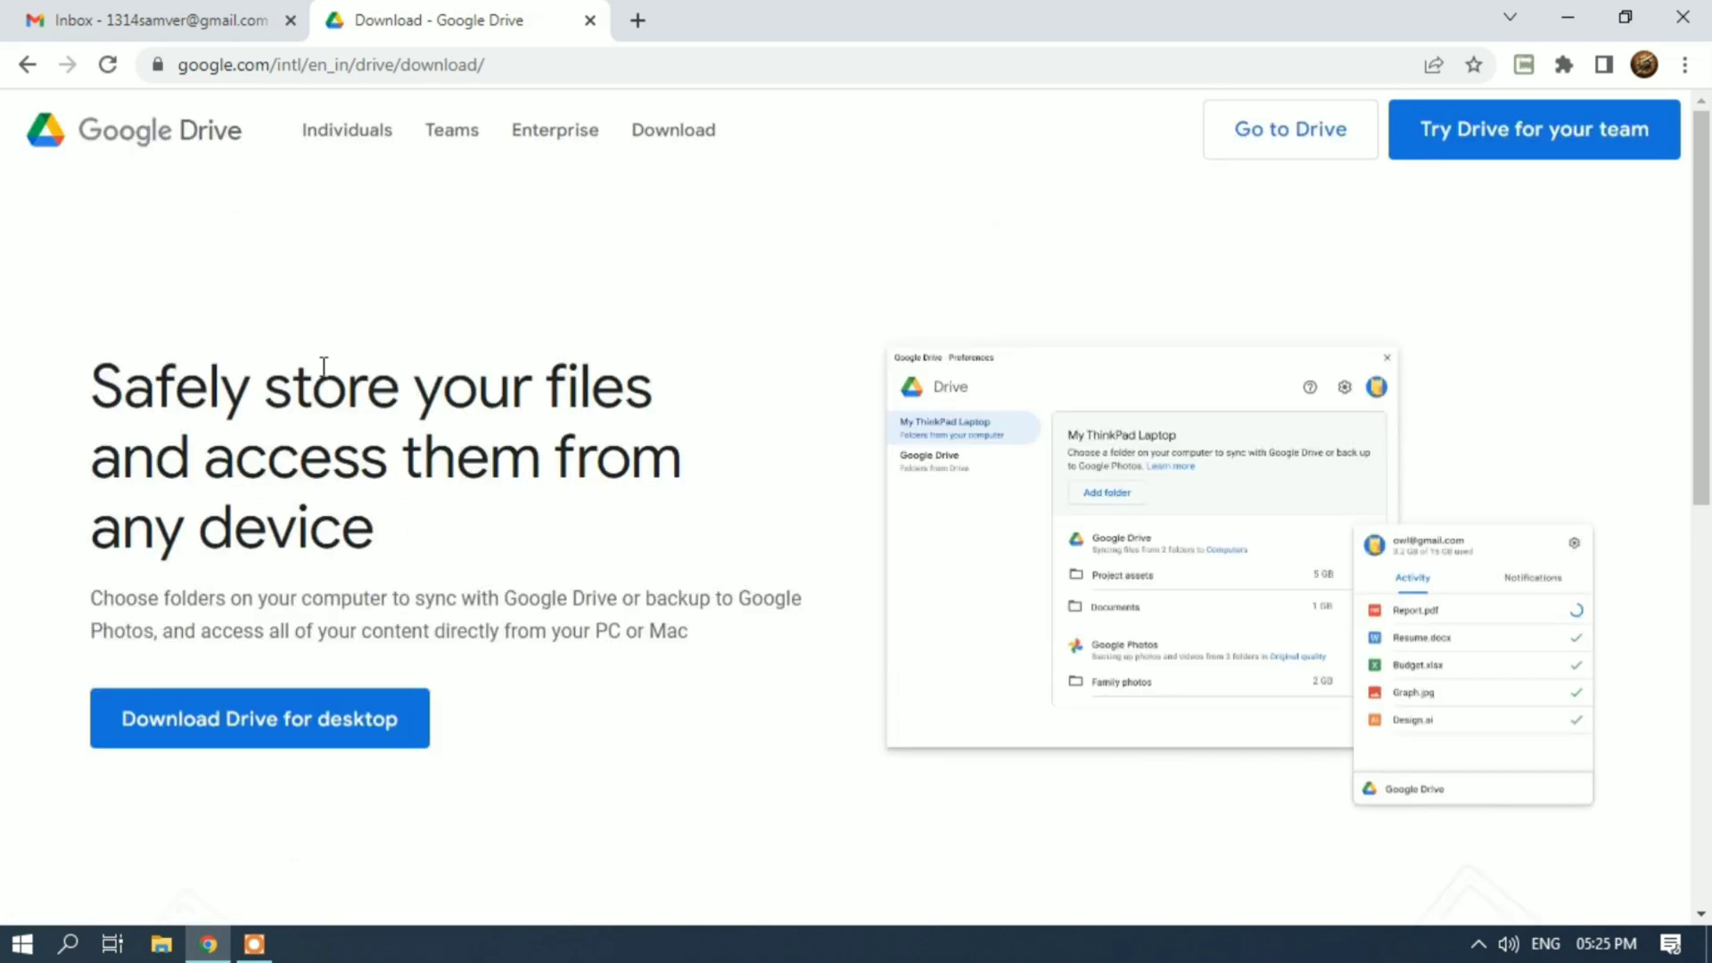
Download GoogleDriveSetup.exe from the Drive site and launch it from its downloads folder.
{"action": "left_click", "coordinate": [303, 750]}
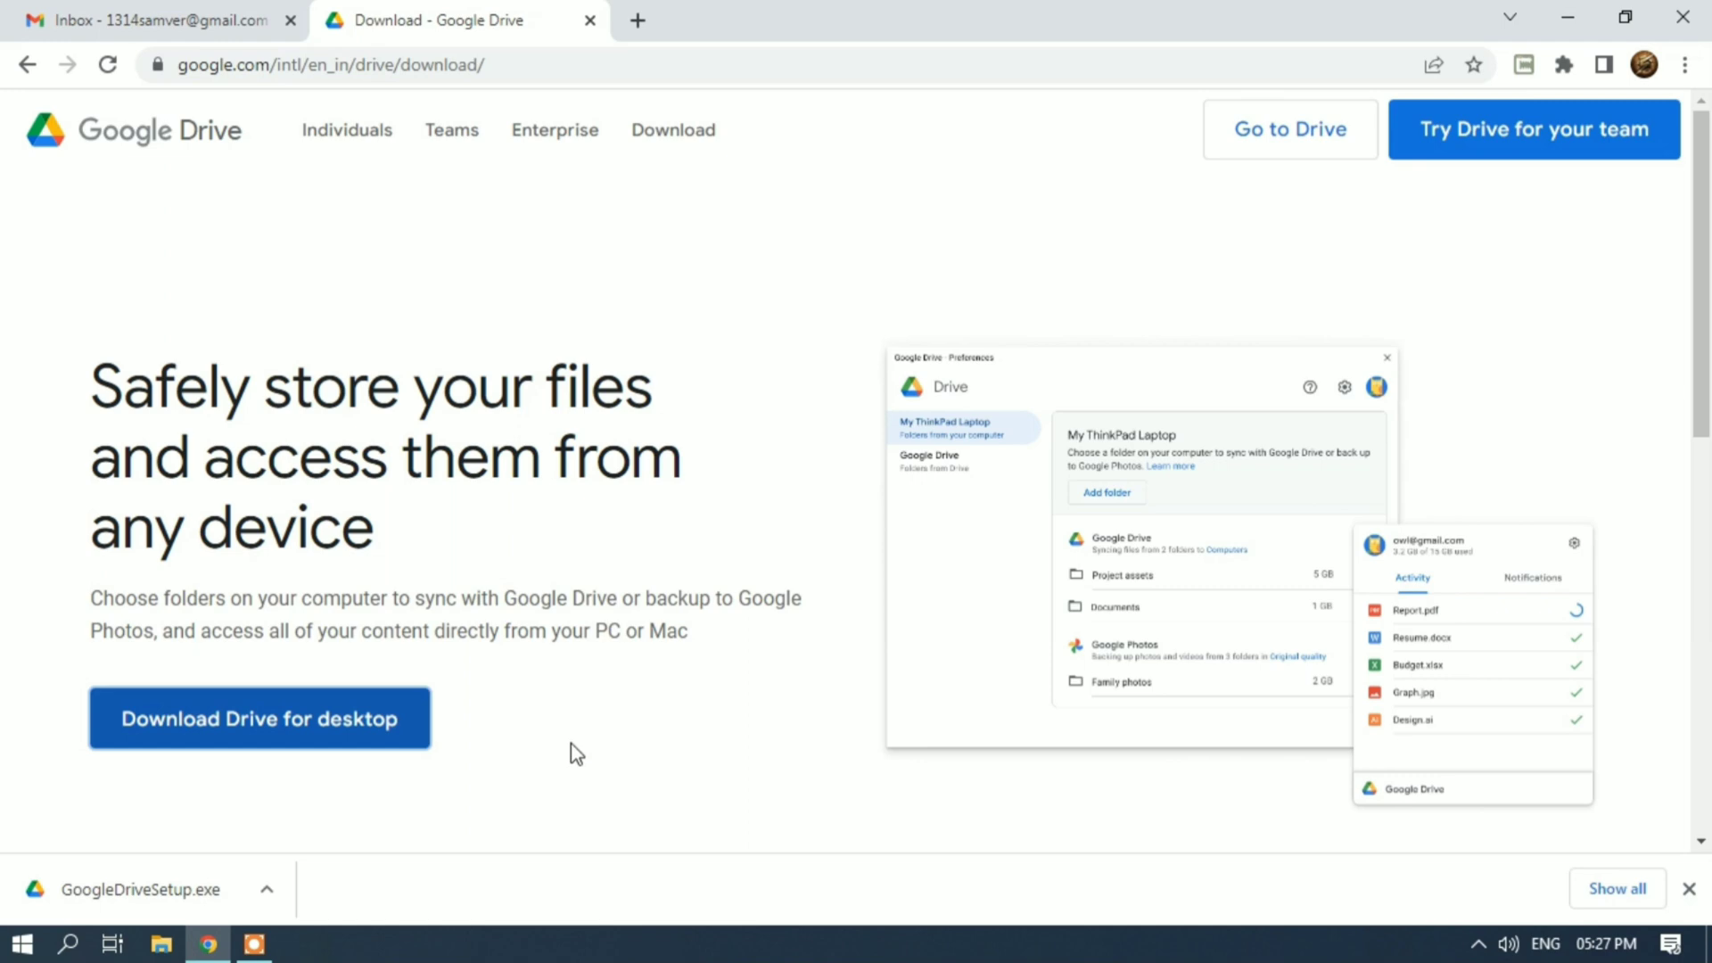
{"action": "left_click", "coordinate": [268, 902]}
{"action": "left_click", "coordinate": [298, 810]}
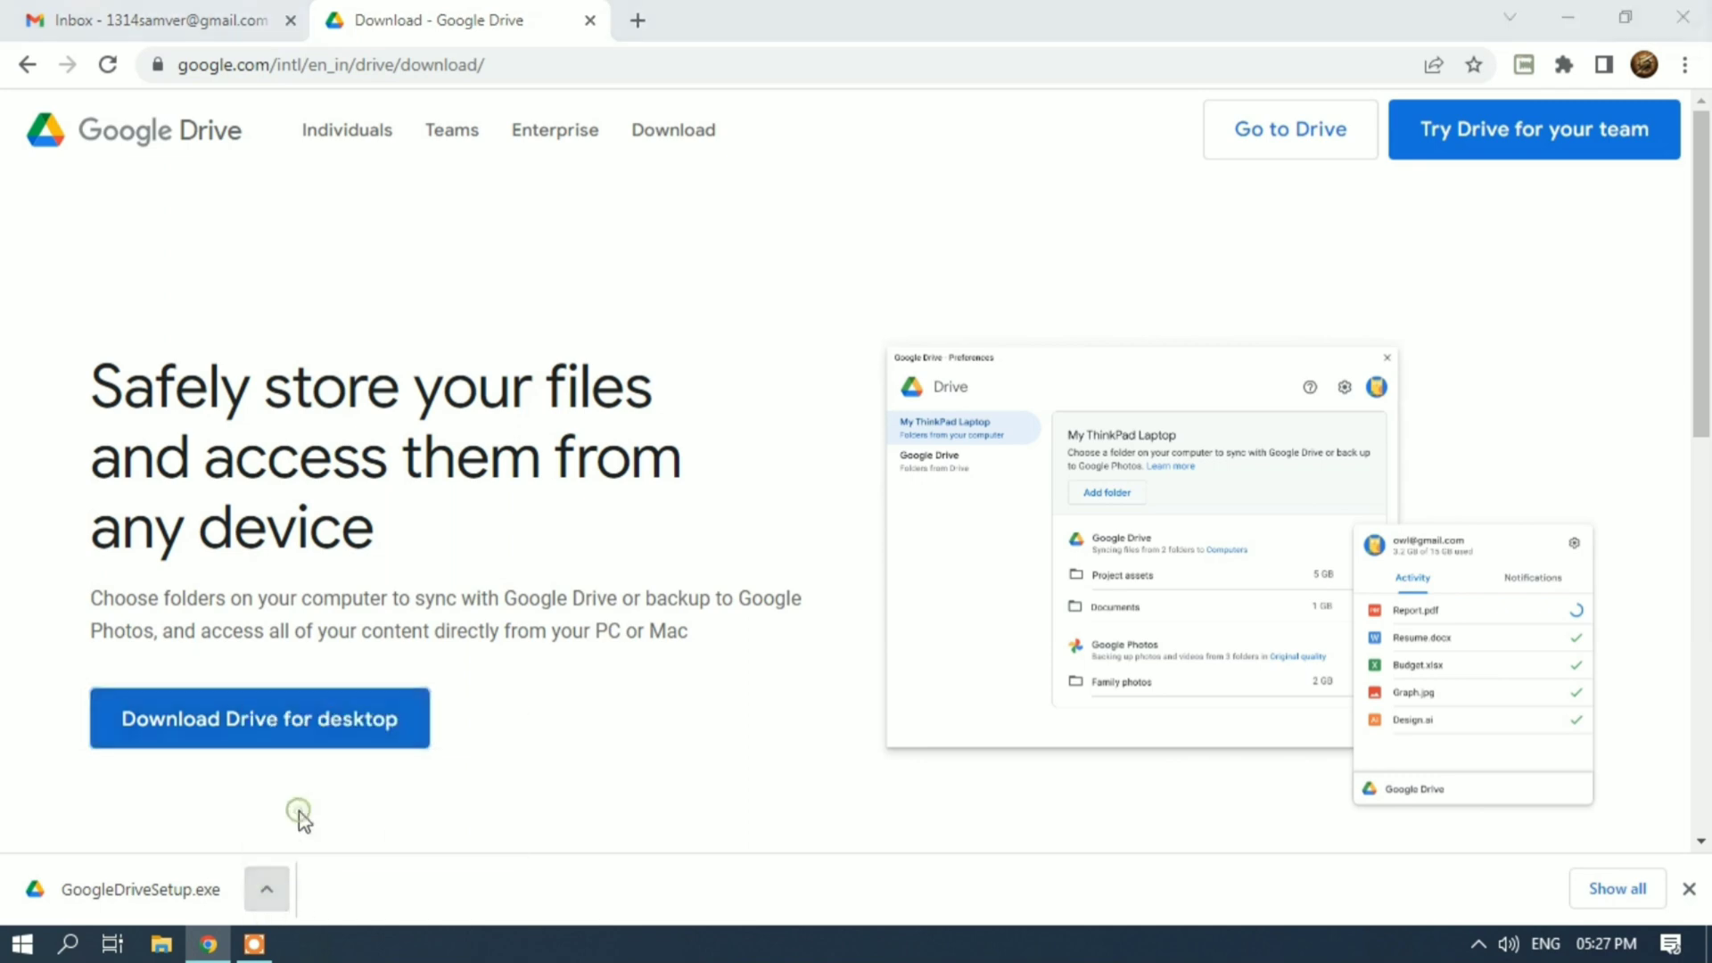
{"action": "double_click", "coordinate": [919, 219]}
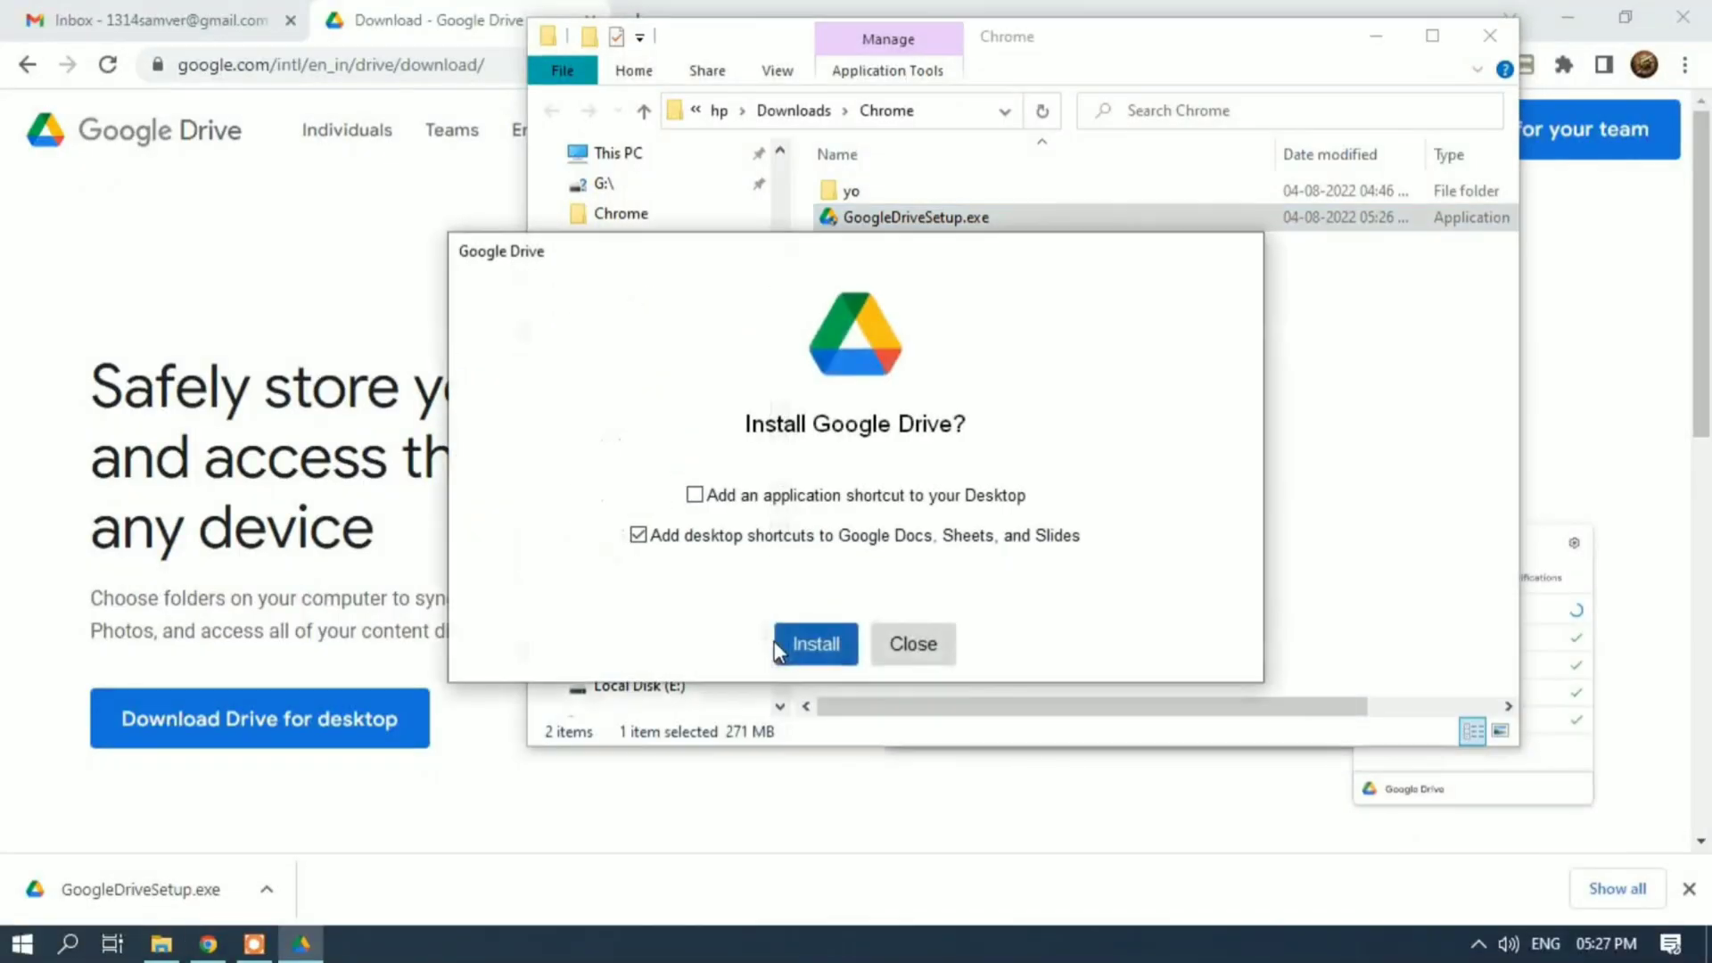
Install Google Drive with a desktop shortcut but no Docs, Sheets and Slides shortcuts, then minimize Explorer and Chrome.
{"action": "left_click", "coordinate": [699, 498]}
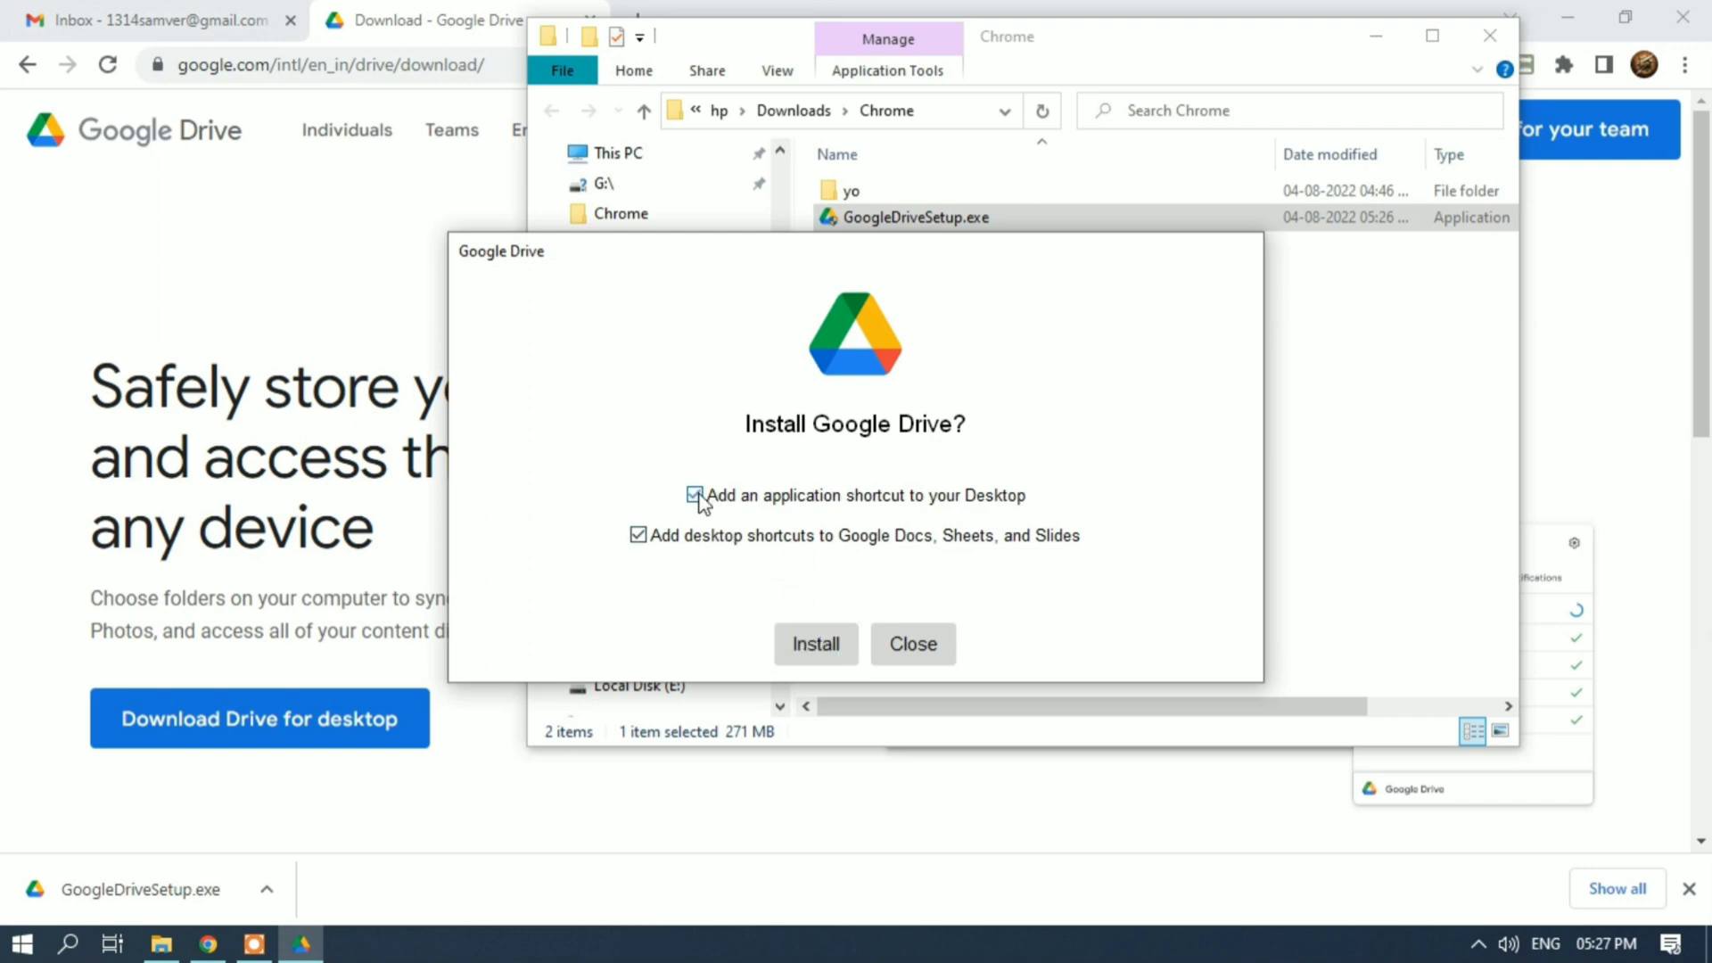
{"action": "left_click", "coordinate": [639, 535]}
{"action": "left_click", "coordinate": [824, 645]}
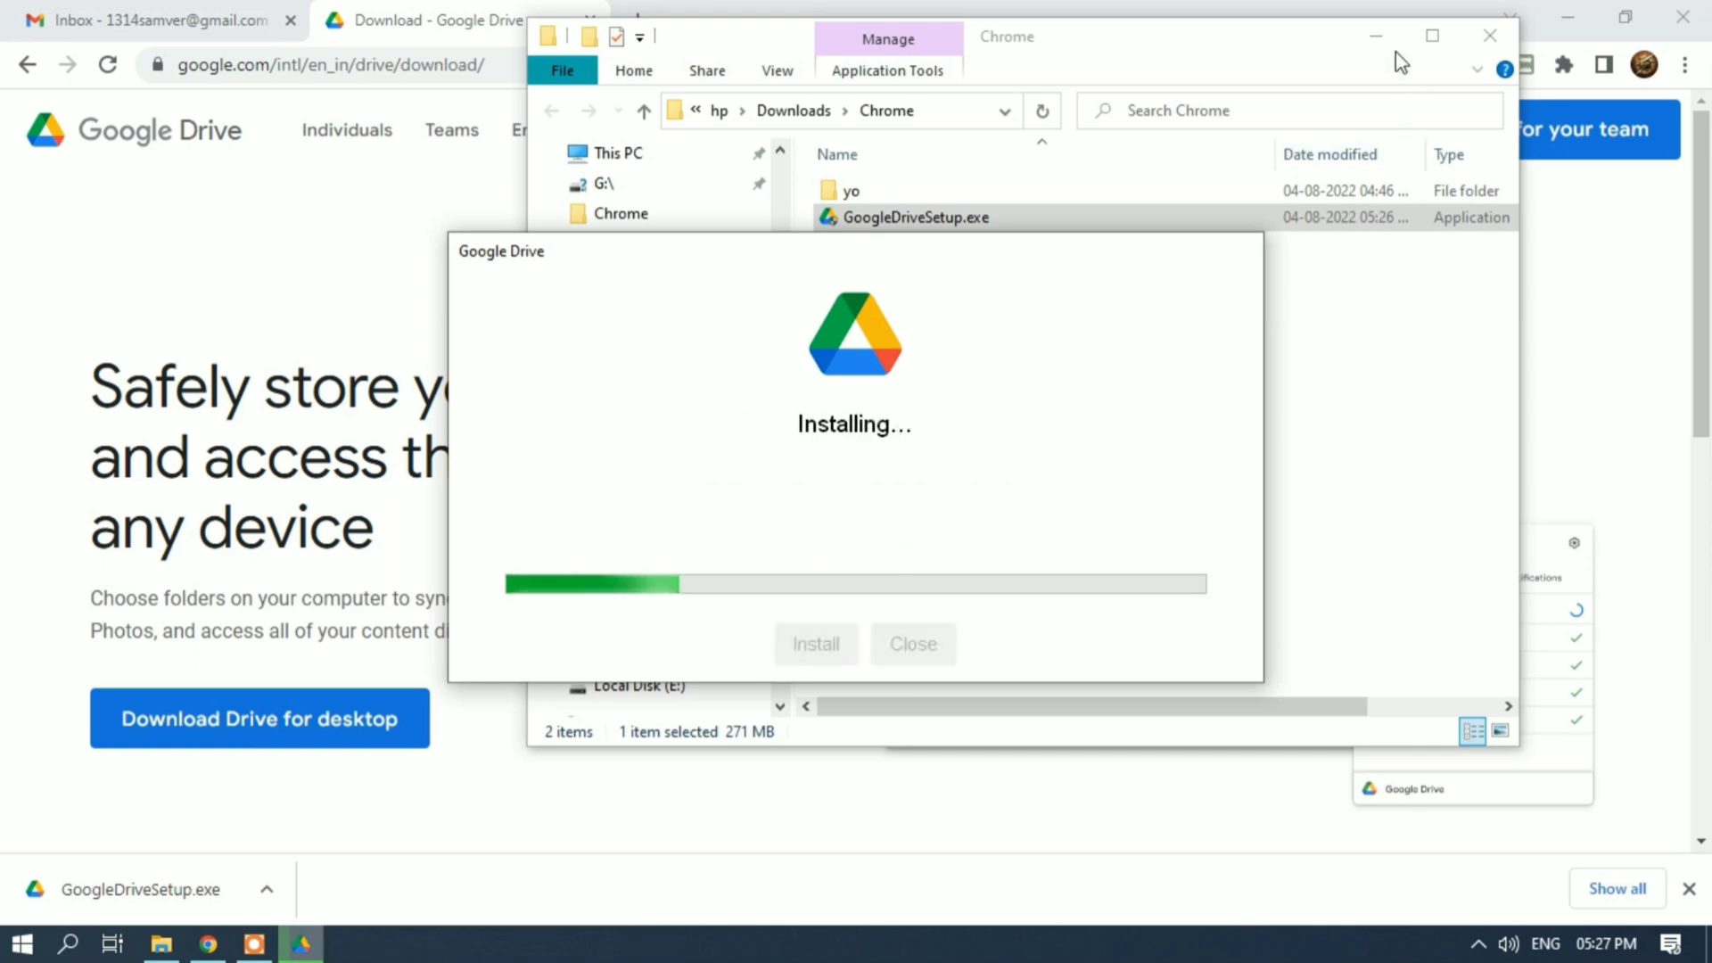
{"action": "left_click", "coordinate": [1377, 36]}
{"action": "left_click", "coordinate": [1567, 17]}
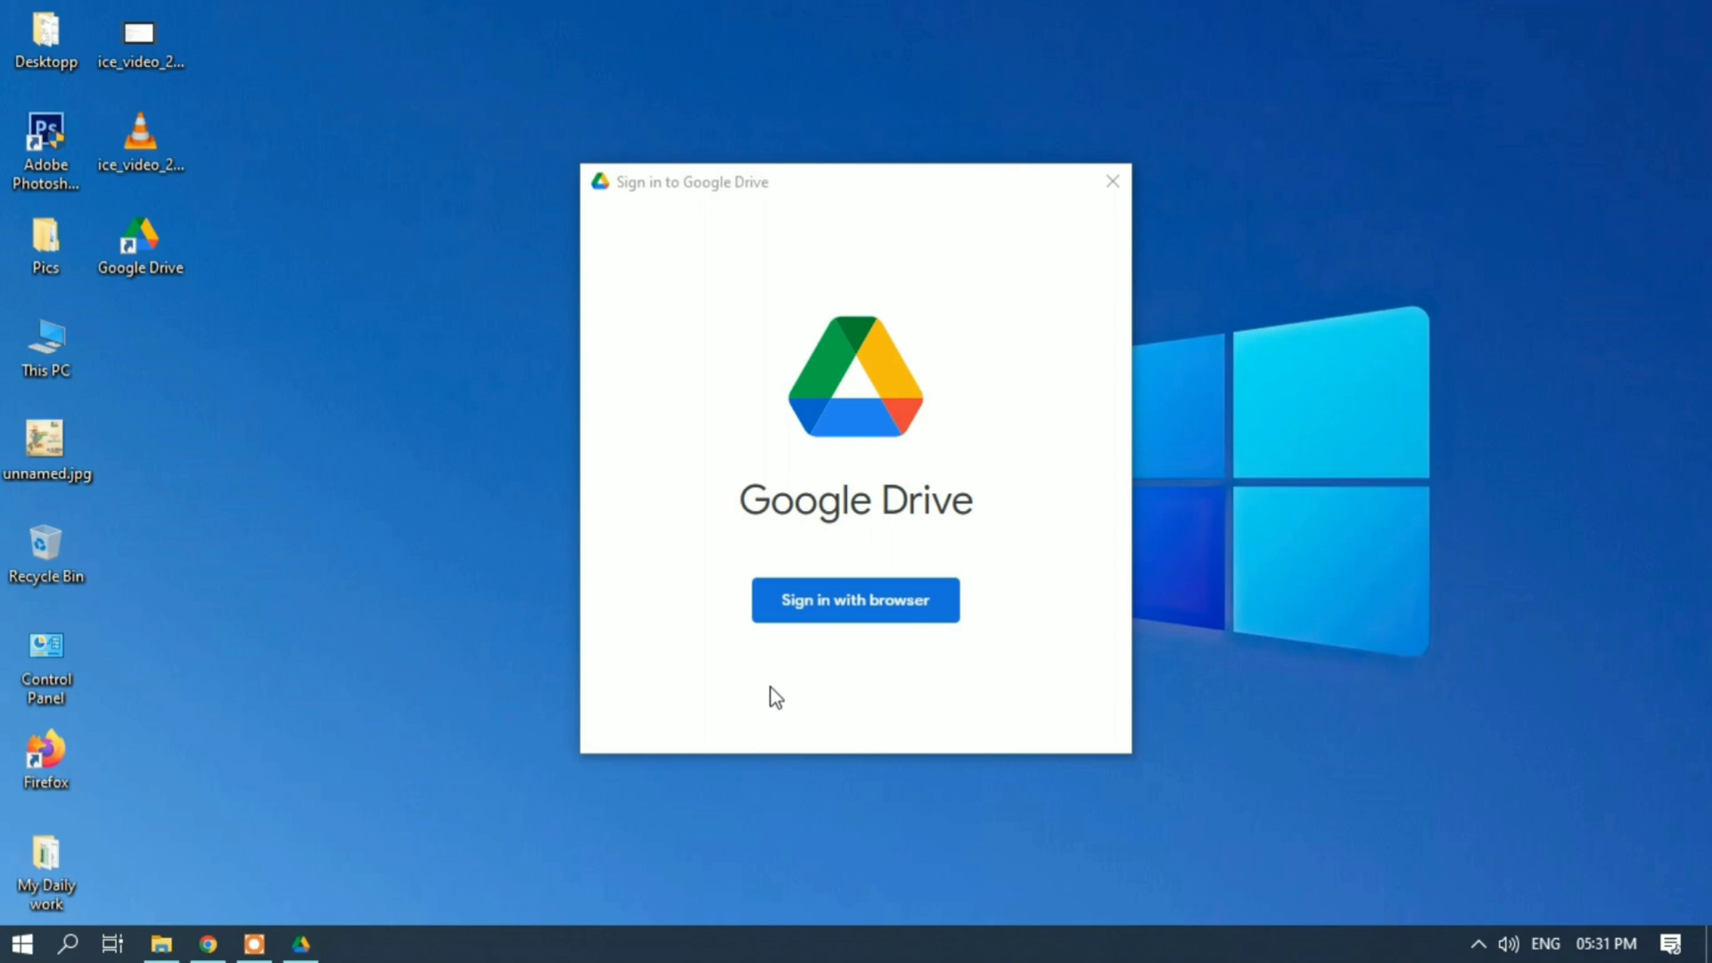
Sign Google Drive for desktop into the existing Google account through the browser consent page, then minimize Chrome.
{"action": "left_click", "coordinate": [1476, 944]}
{"action": "left_click", "coordinate": [1465, 945]}
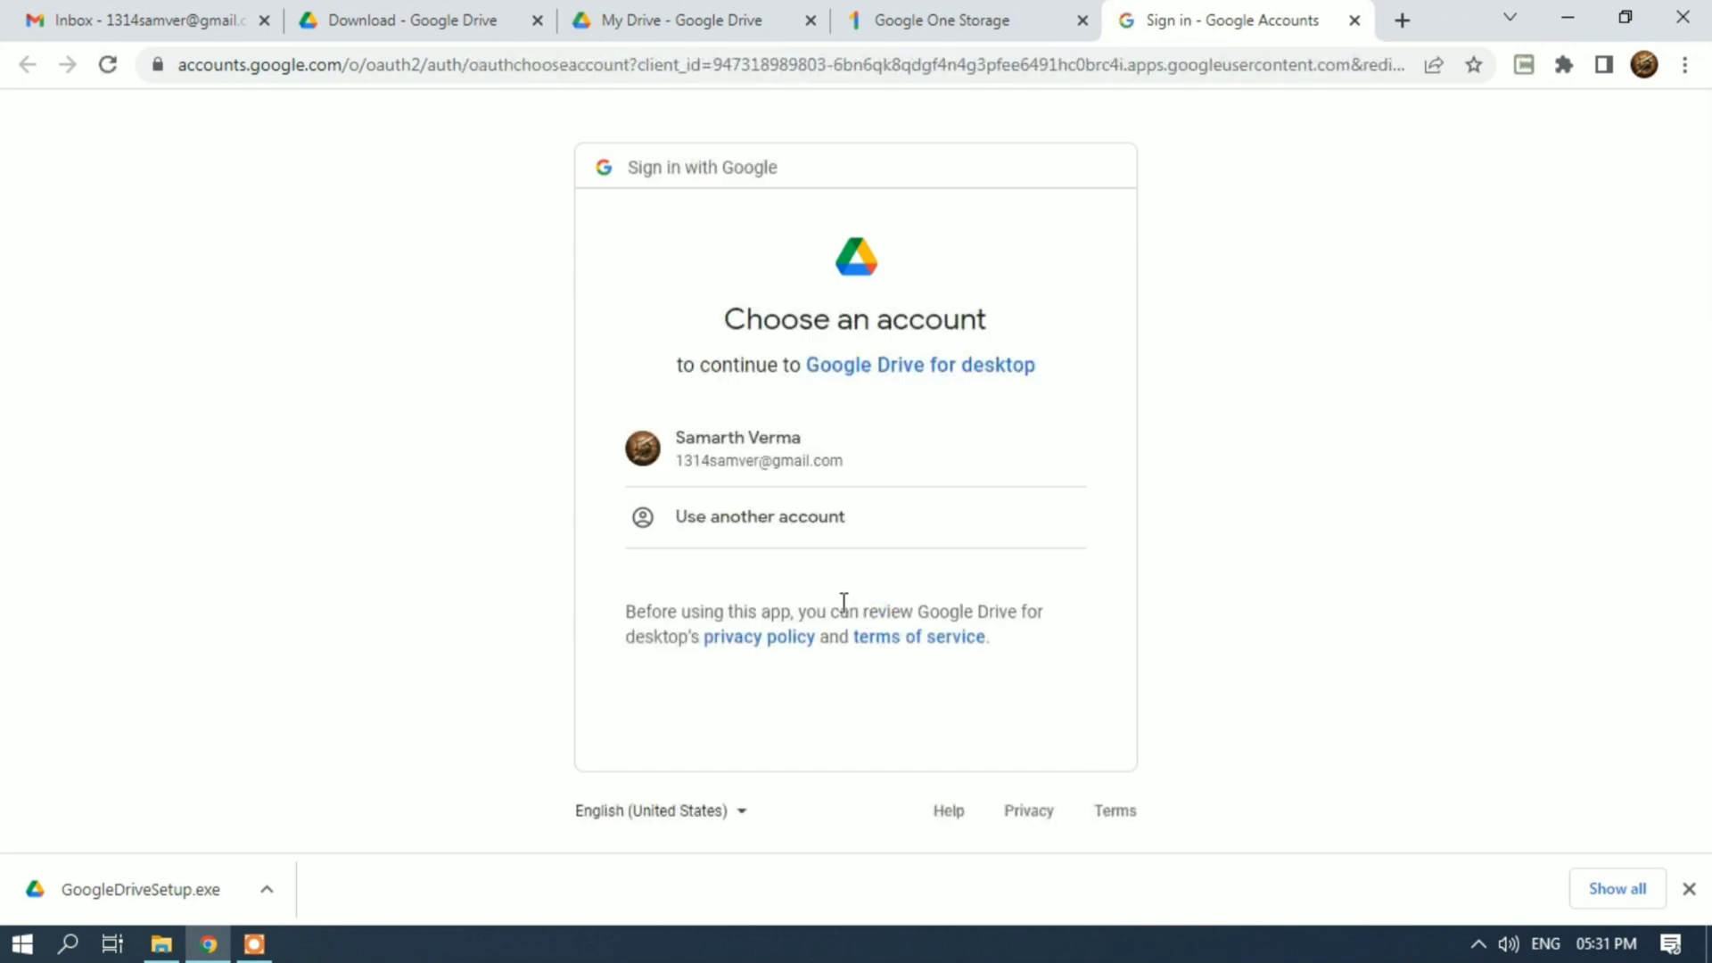
{"action": "left_click", "coordinate": [716, 453]}
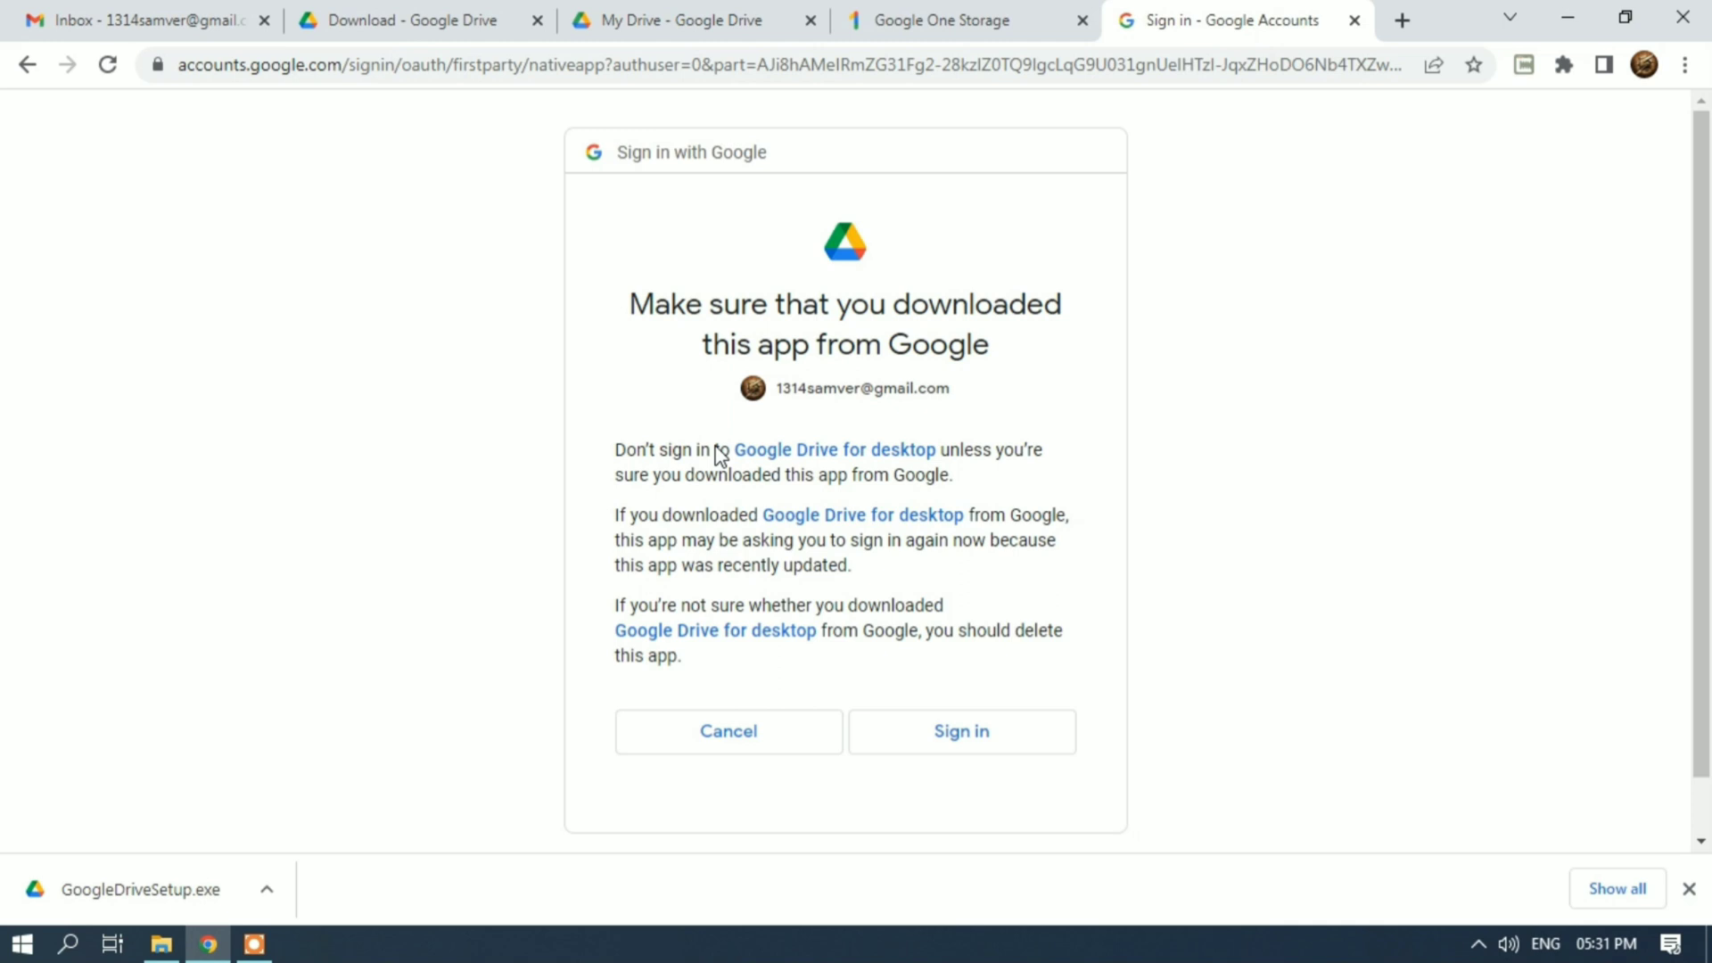
{"action": "left_click", "coordinate": [961, 731]}
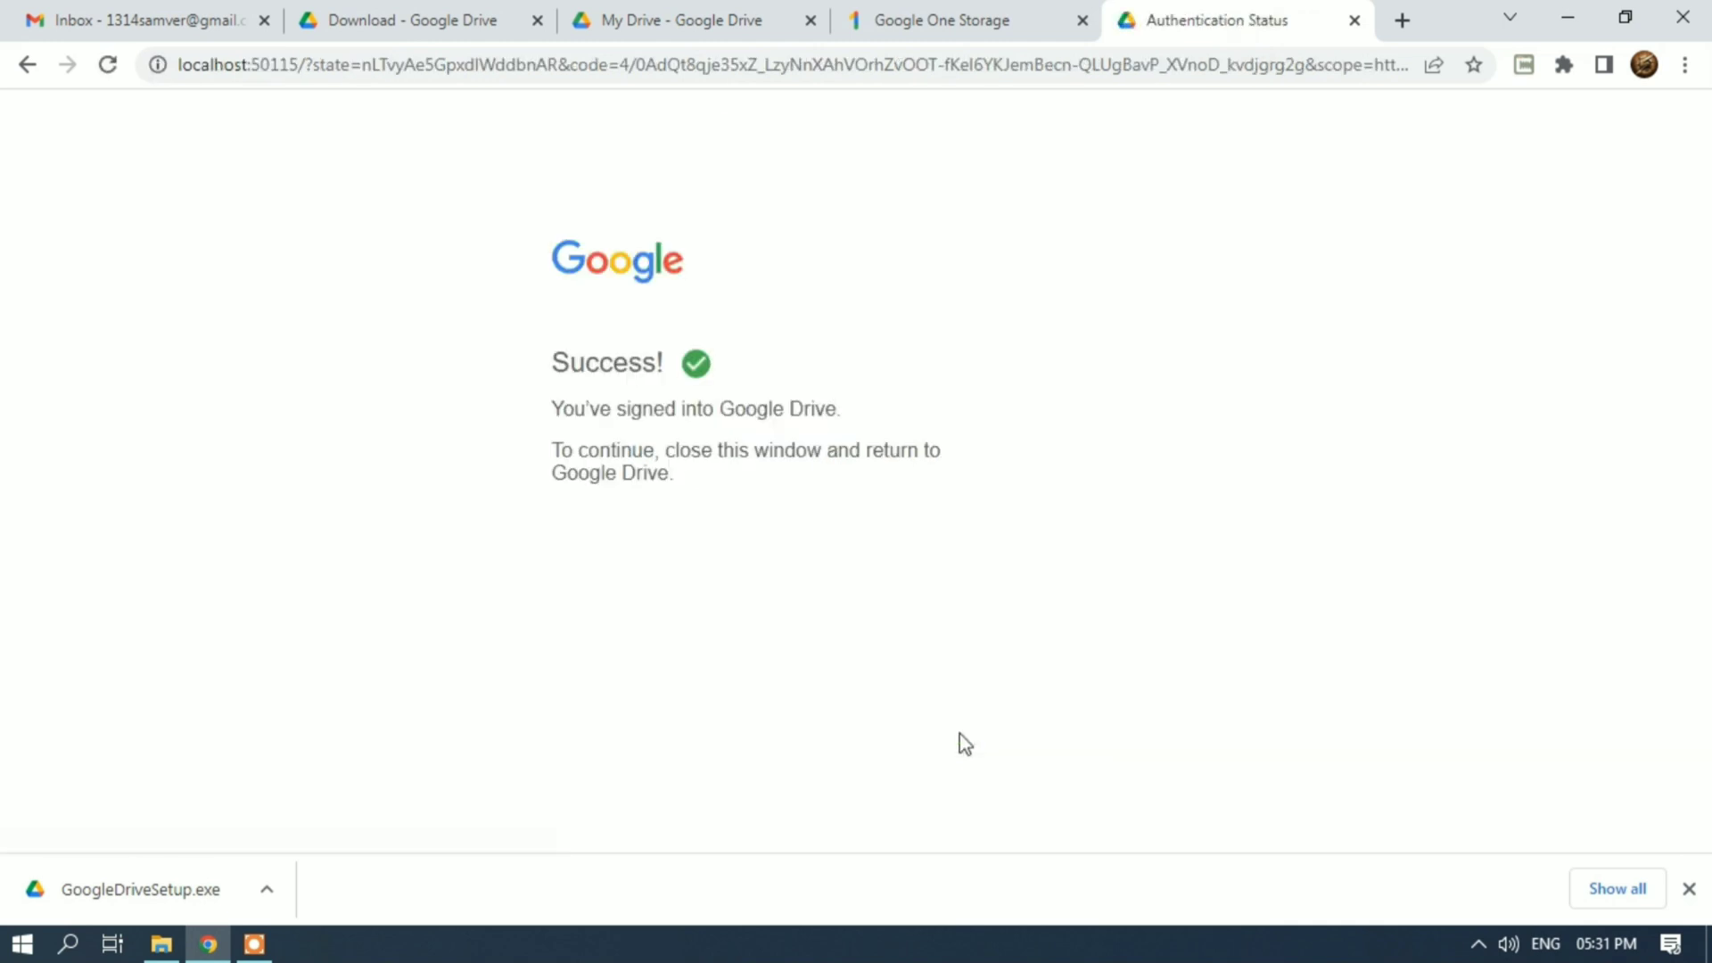
{"action": "left_click", "coordinate": [1566, 16]}
{"action": "left_click", "coordinate": [1477, 944]}
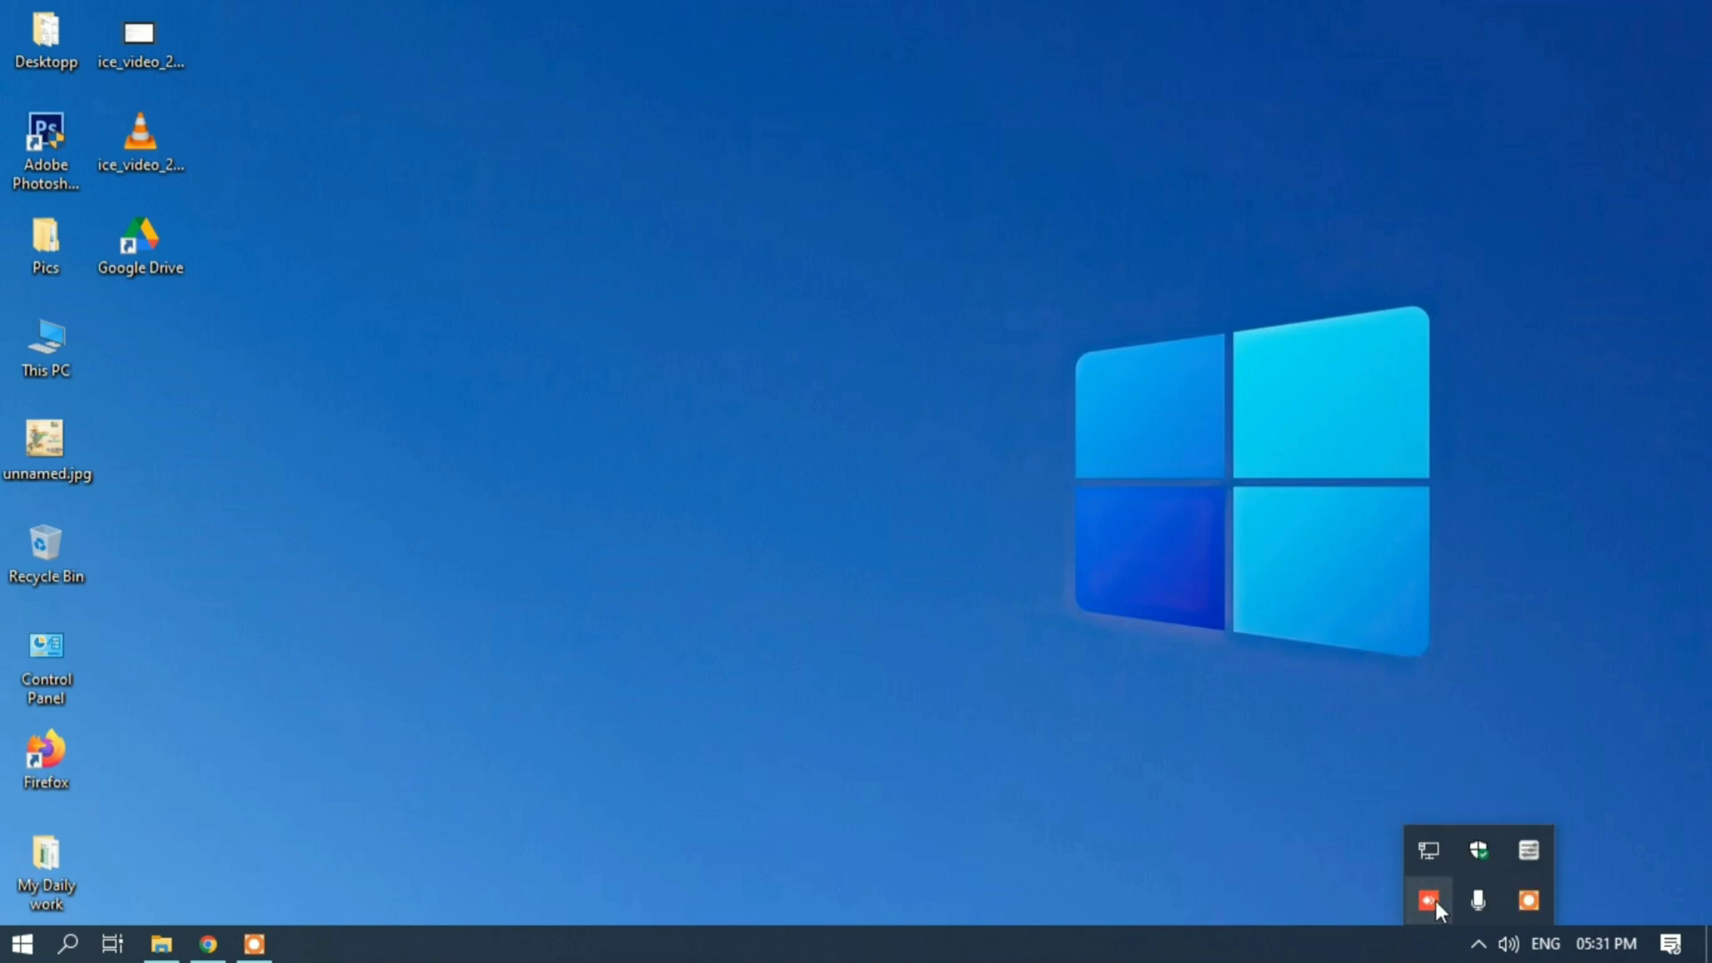
Dismiss the Drive loading notice and open the tray Drive panel showing files are up to date.
{"action": "left_click", "coordinate": [1477, 946]}
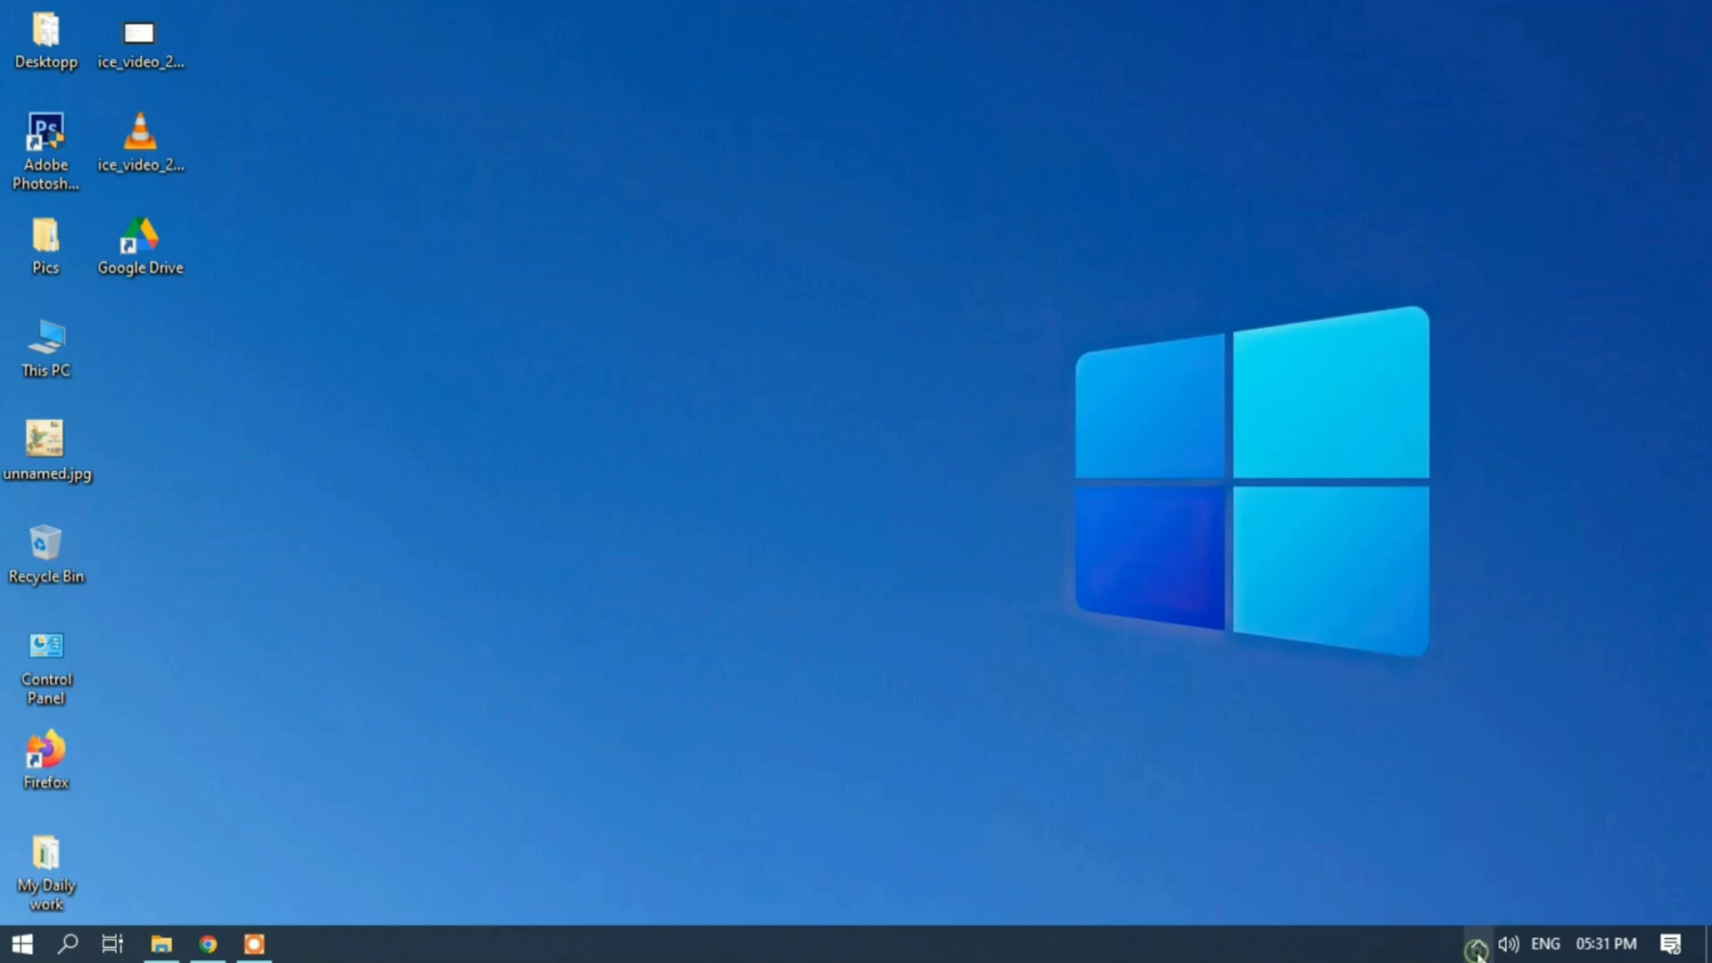
{"action": "left_click", "coordinate": [1477, 947]}
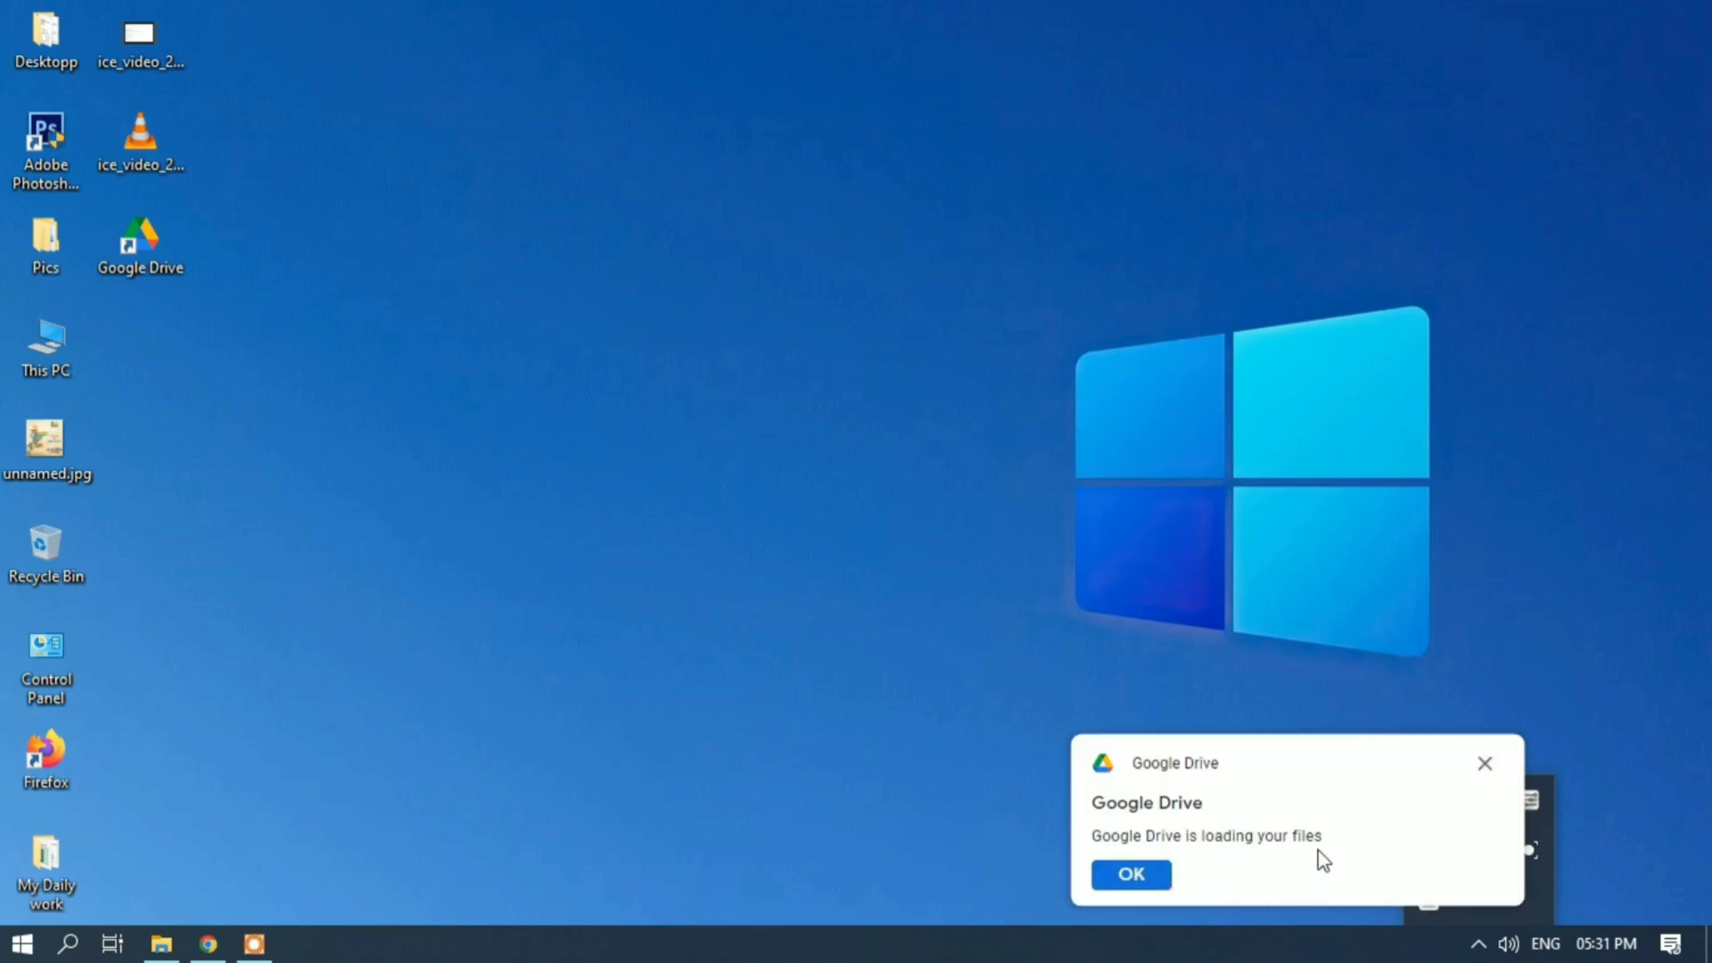
{"action": "left_click", "coordinate": [1159, 883]}
{"action": "left_click", "coordinate": [1478, 944]}
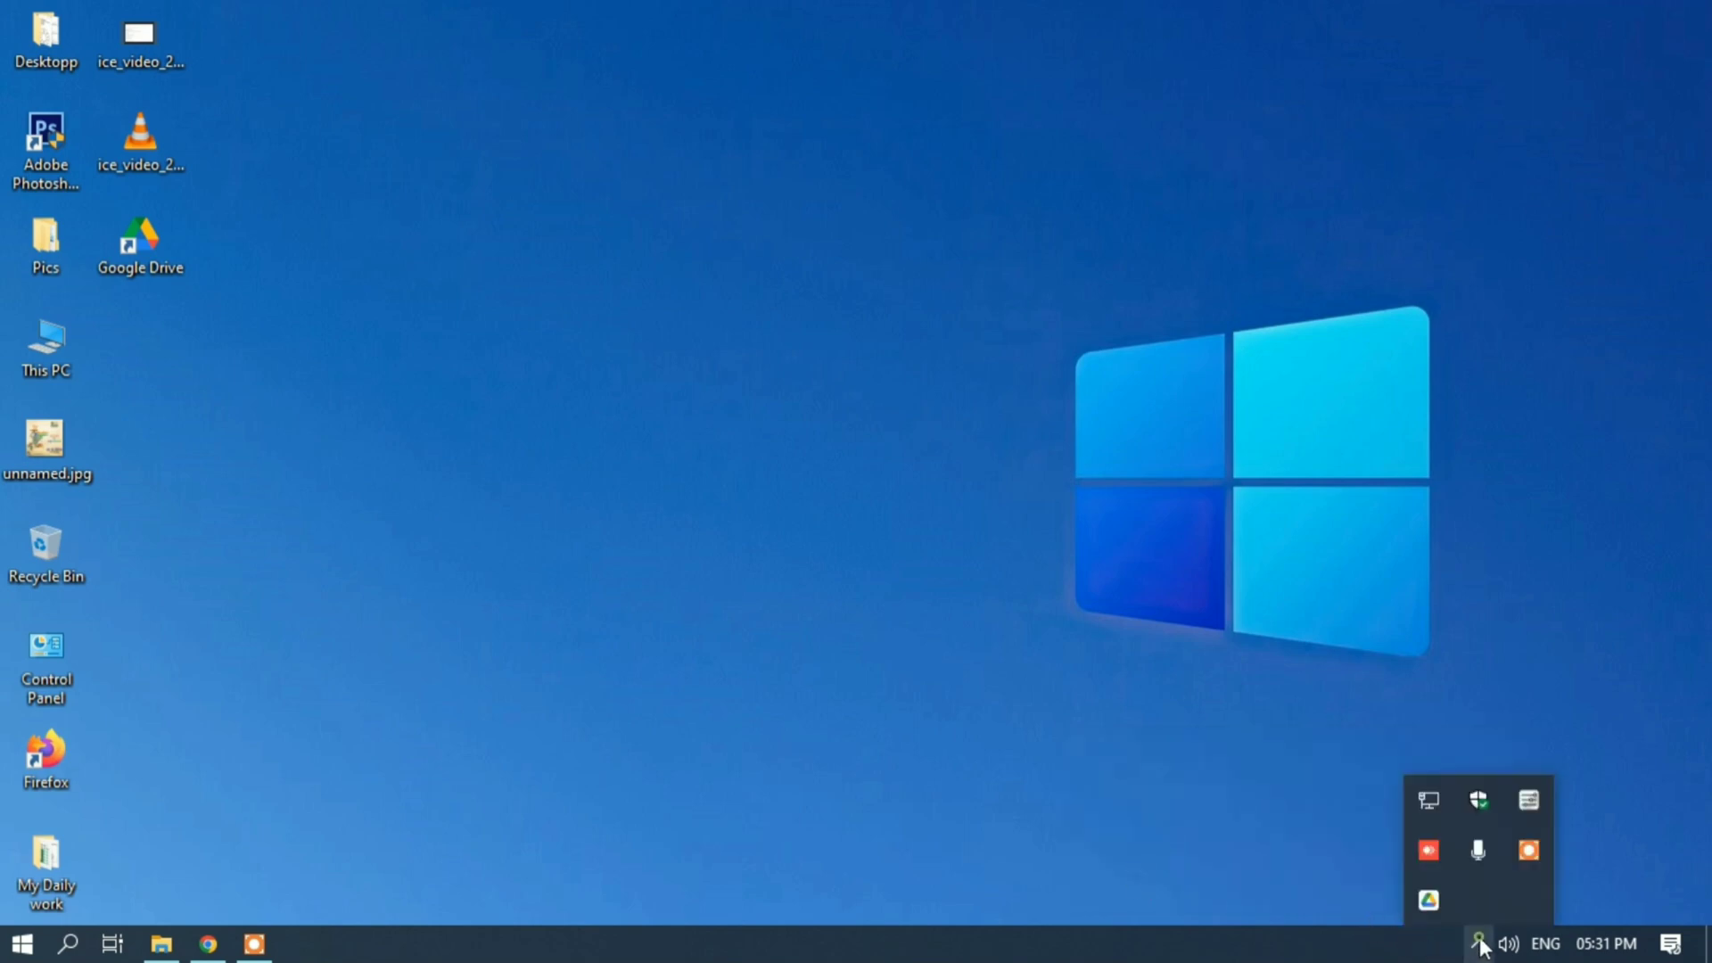
{"action": "left_click", "coordinate": [1433, 898]}
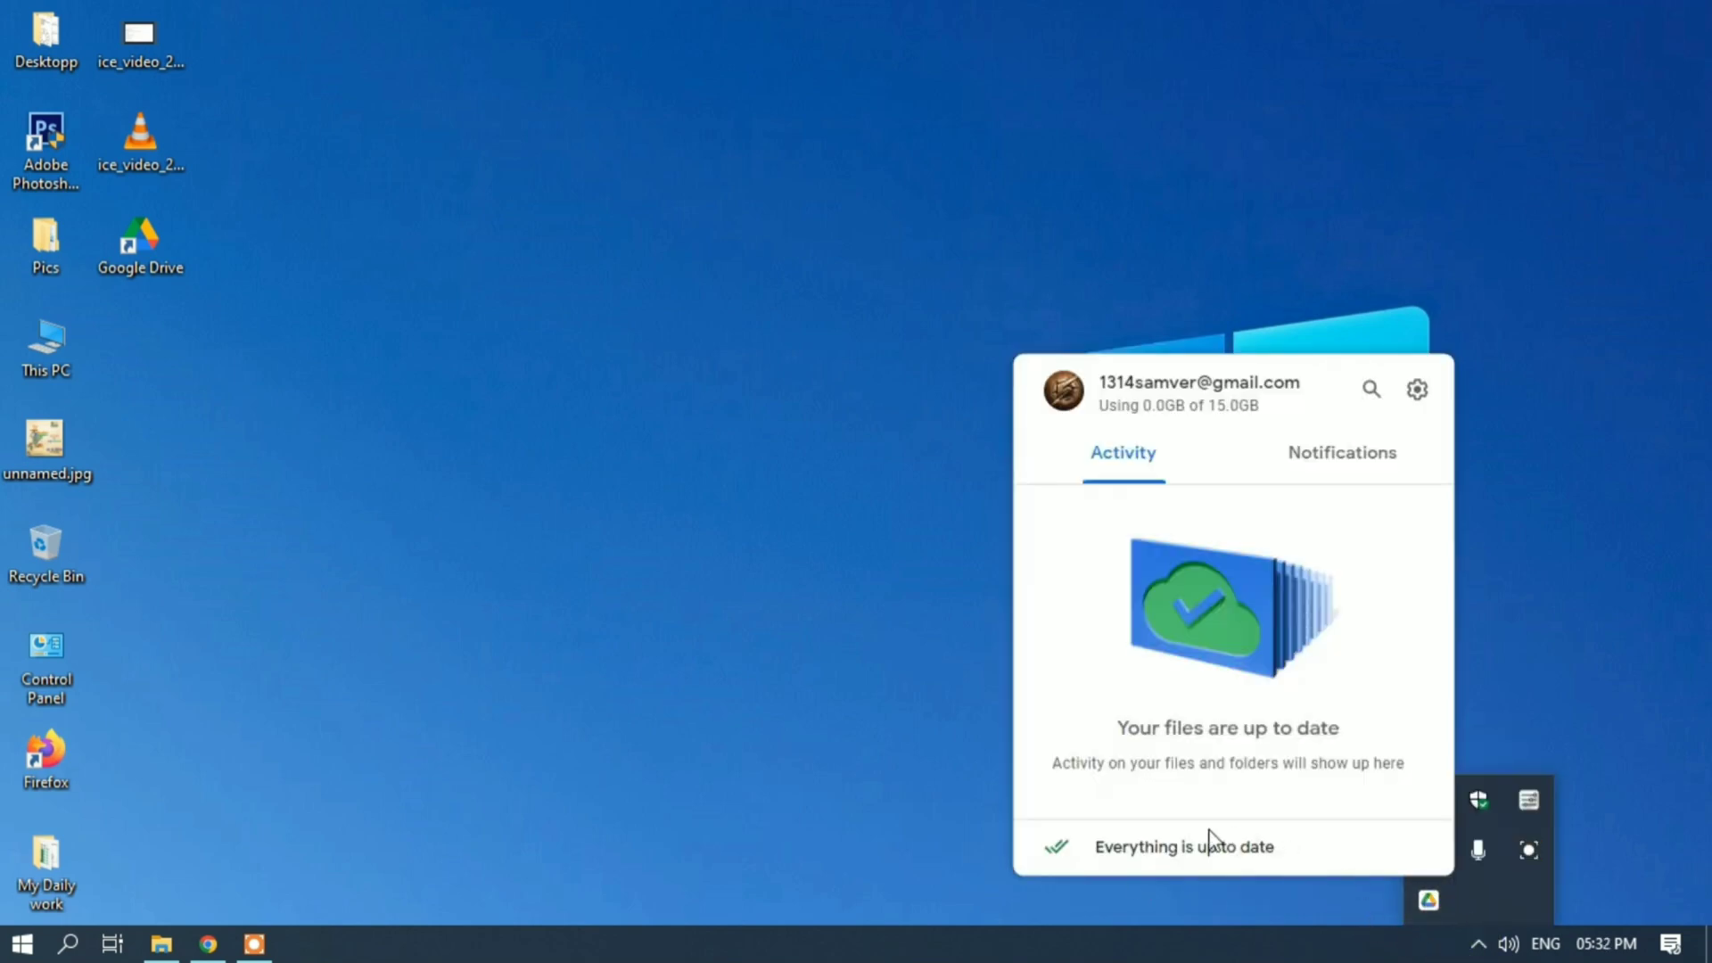
{"action": "left_click_drag", "start_coordinate": [1281, 857], "coordinate": [1095, 854]}
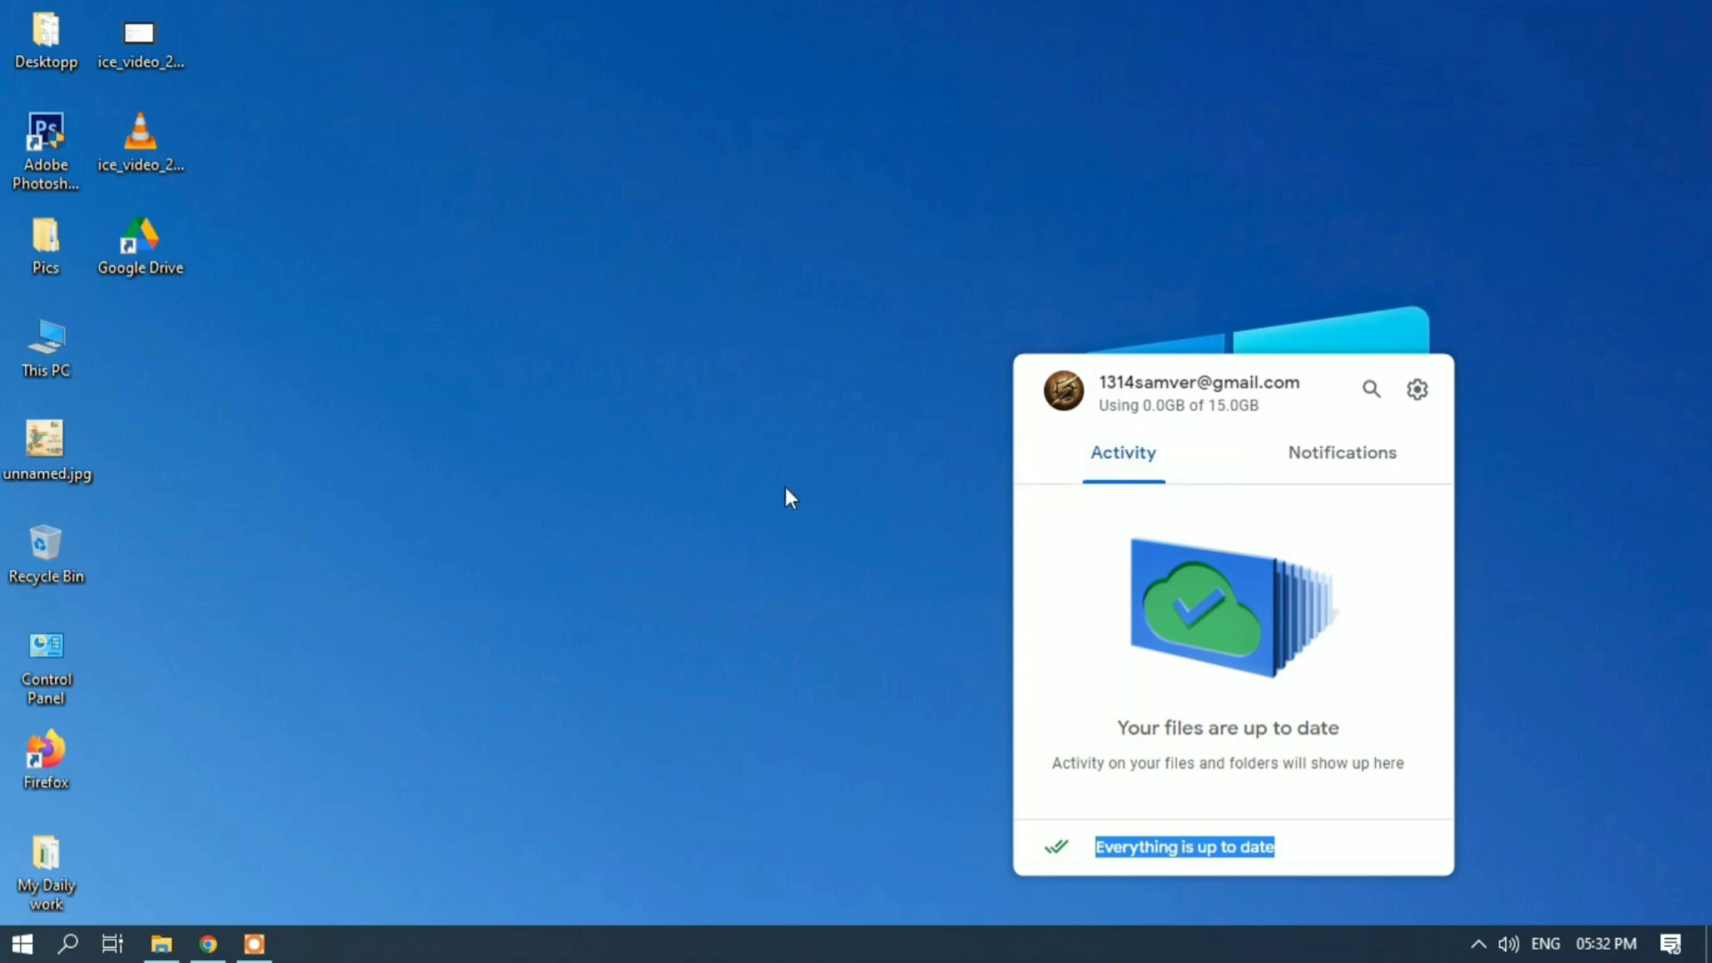
In Preferences, review the Google Drive syncing options, then bring up the My Computer folder-to-back-up picker.
{"action": "left_click", "coordinate": [1417, 393]}
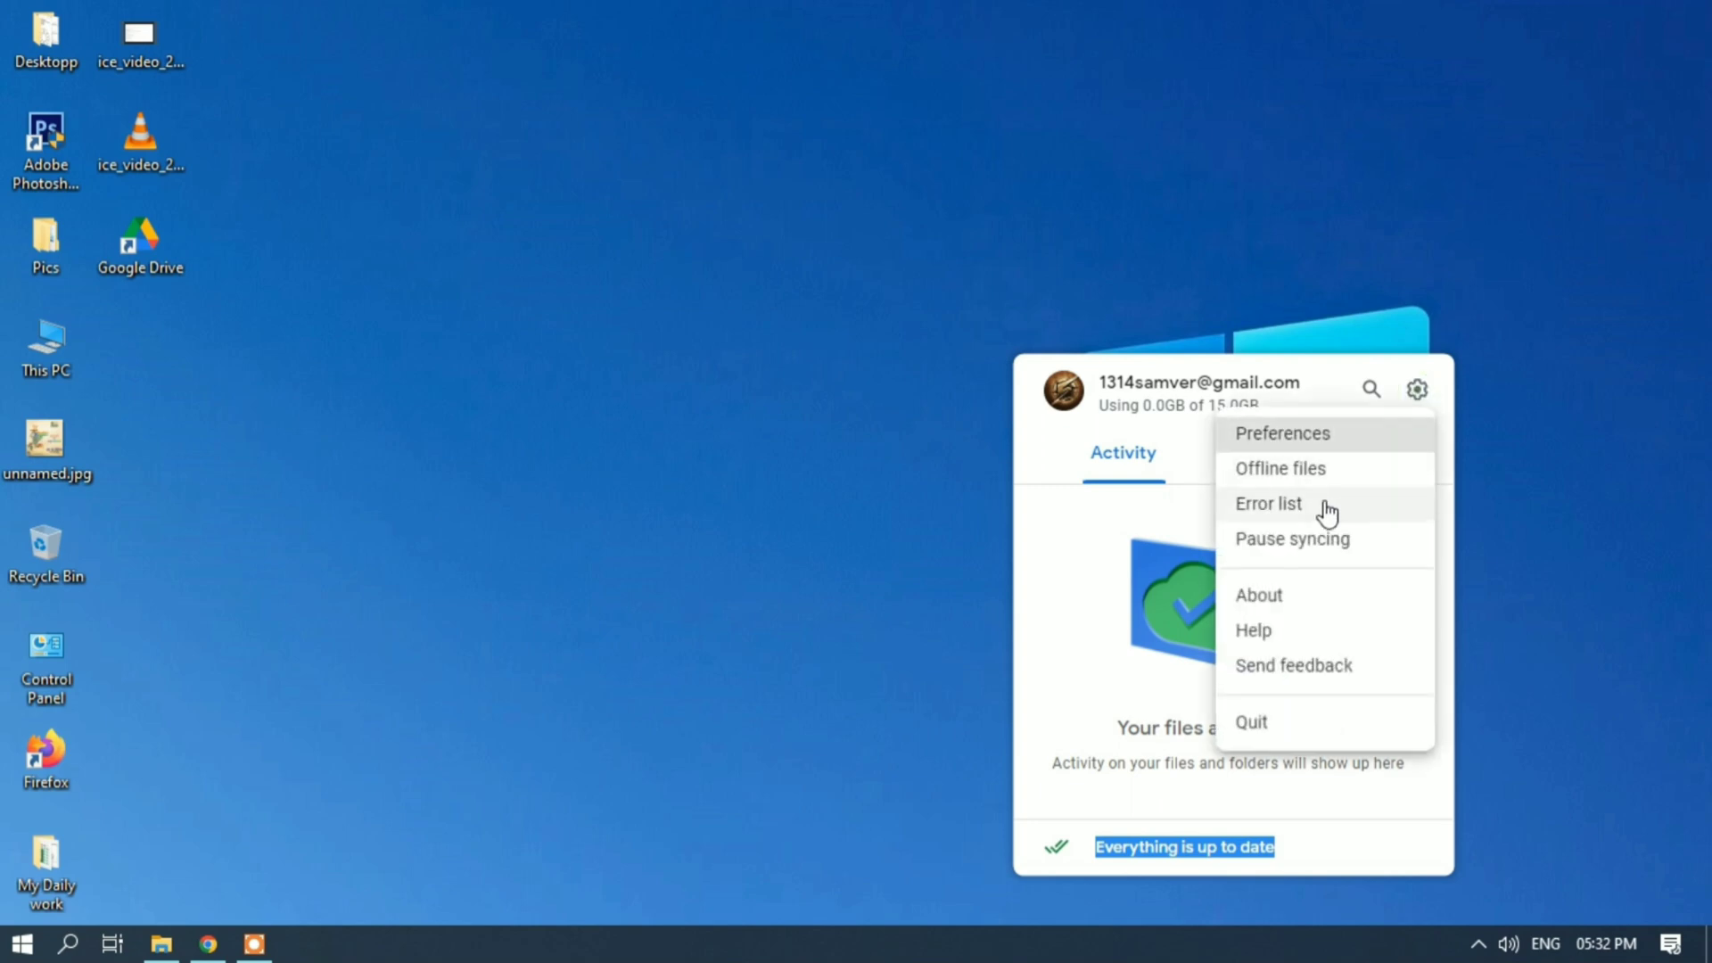
{"action": "left_click", "coordinate": [1291, 437]}
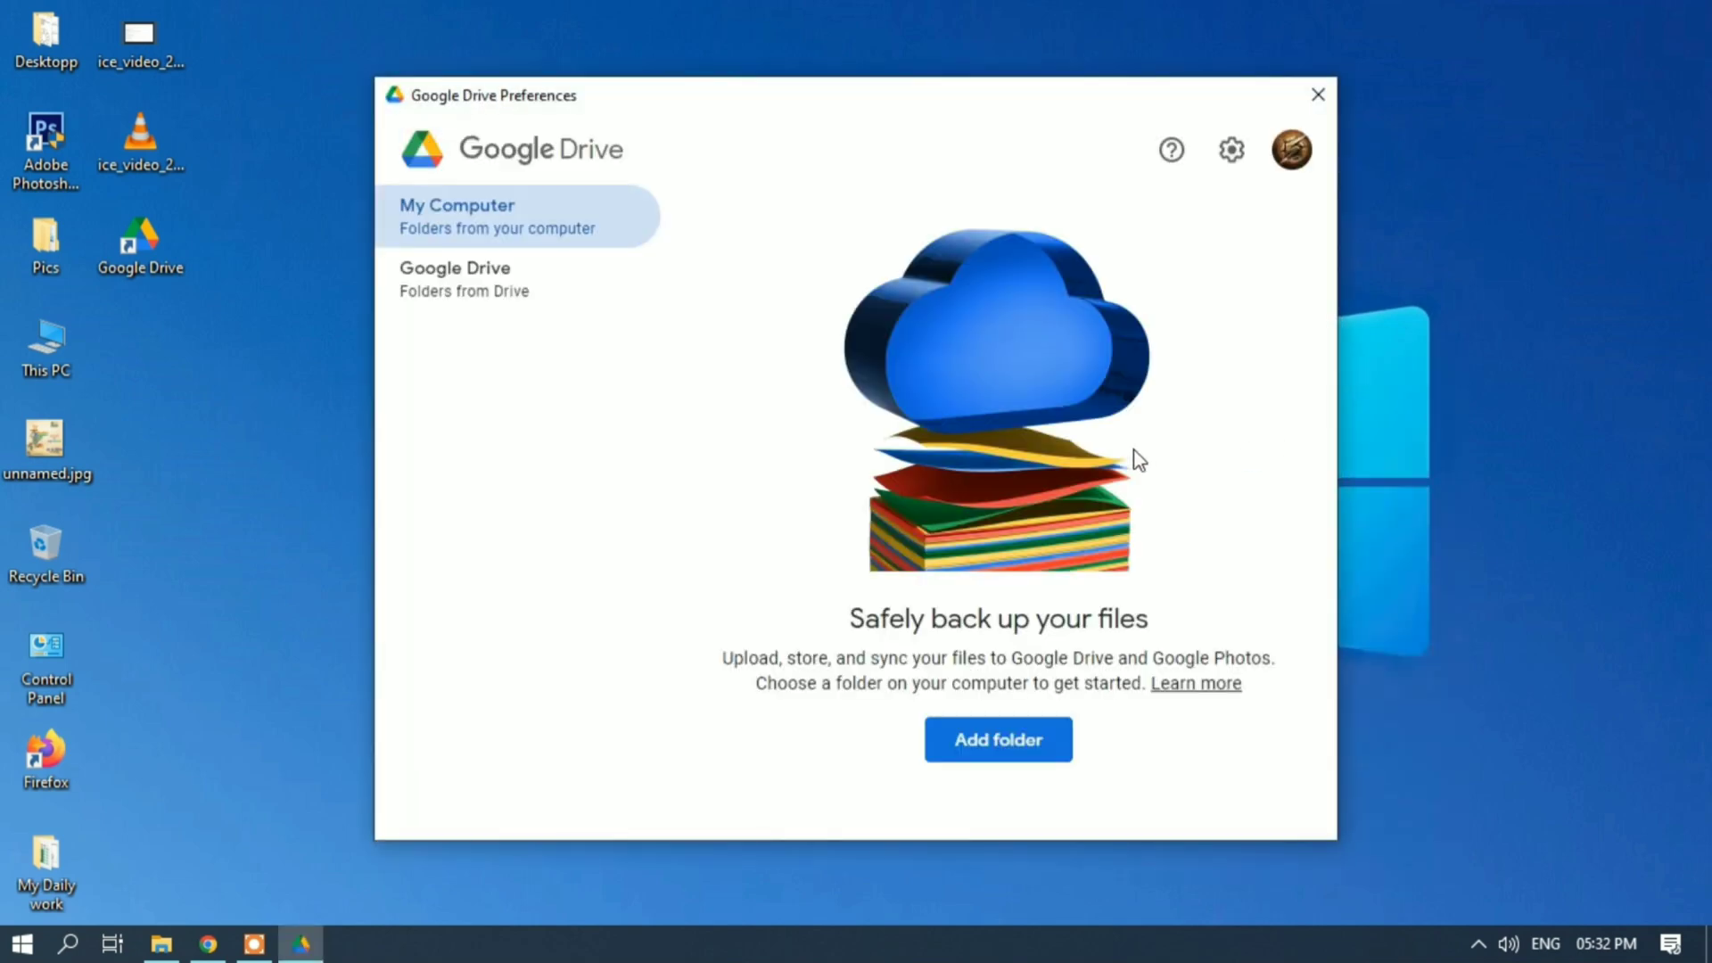
{"action": "left_click", "coordinate": [494, 223]}
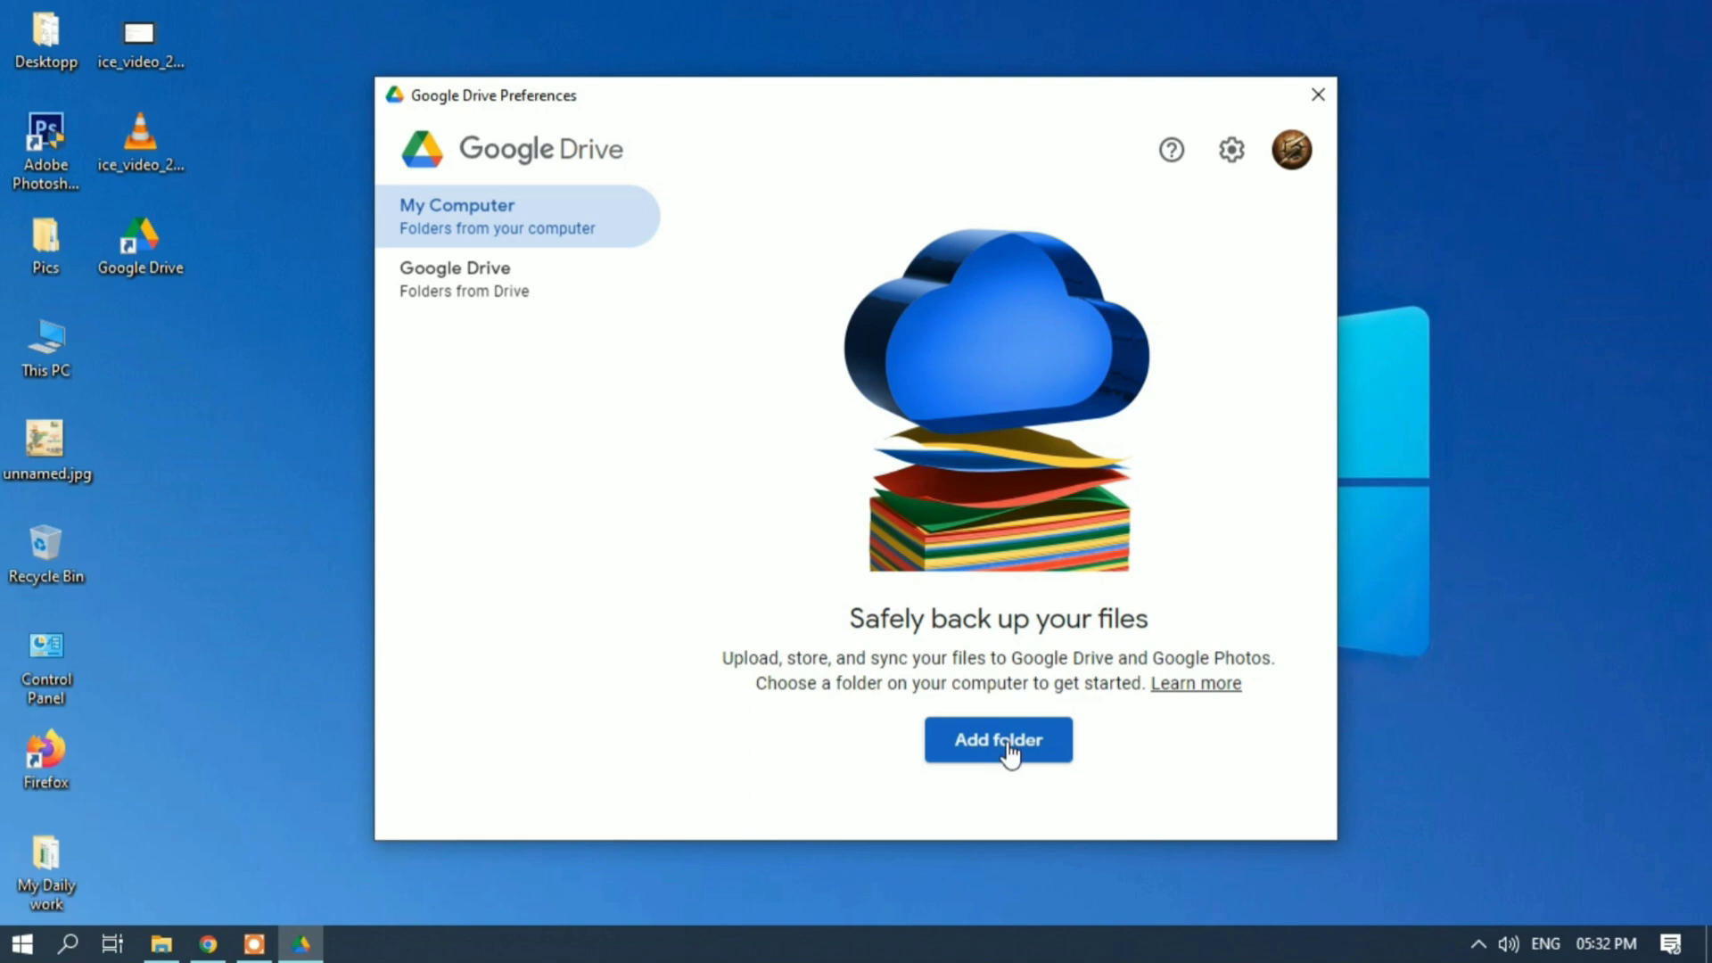
{"action": "left_click", "coordinate": [432, 287]}
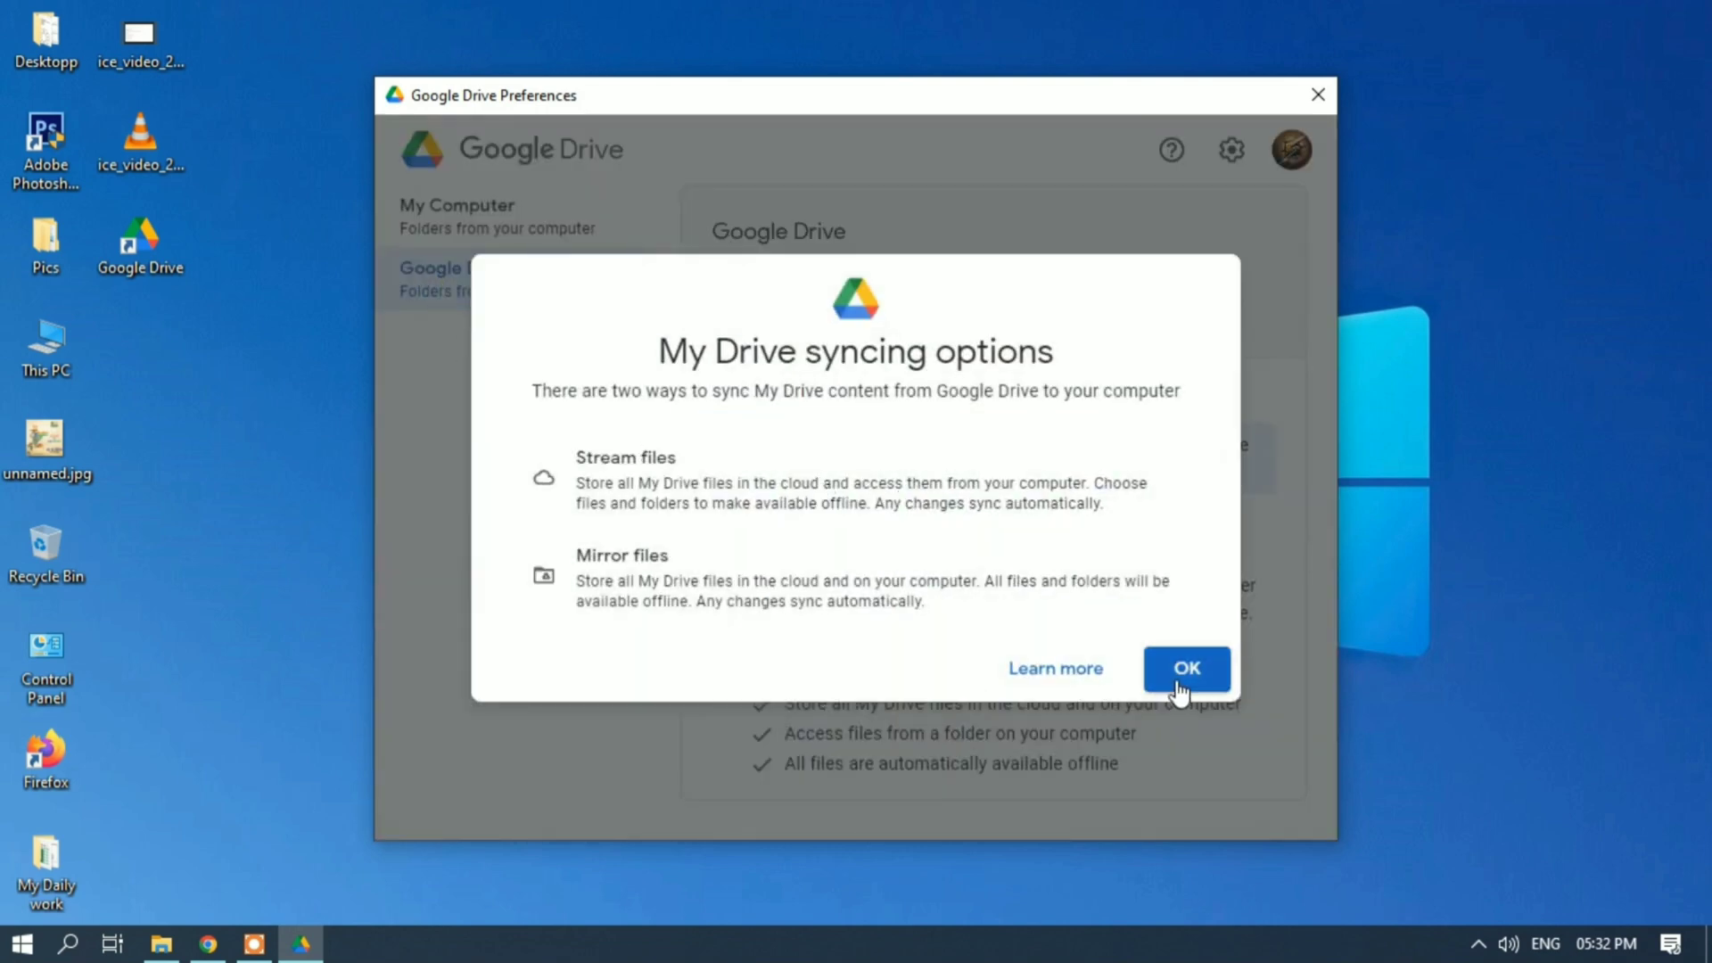
{"action": "left_click", "coordinate": [1183, 677]}
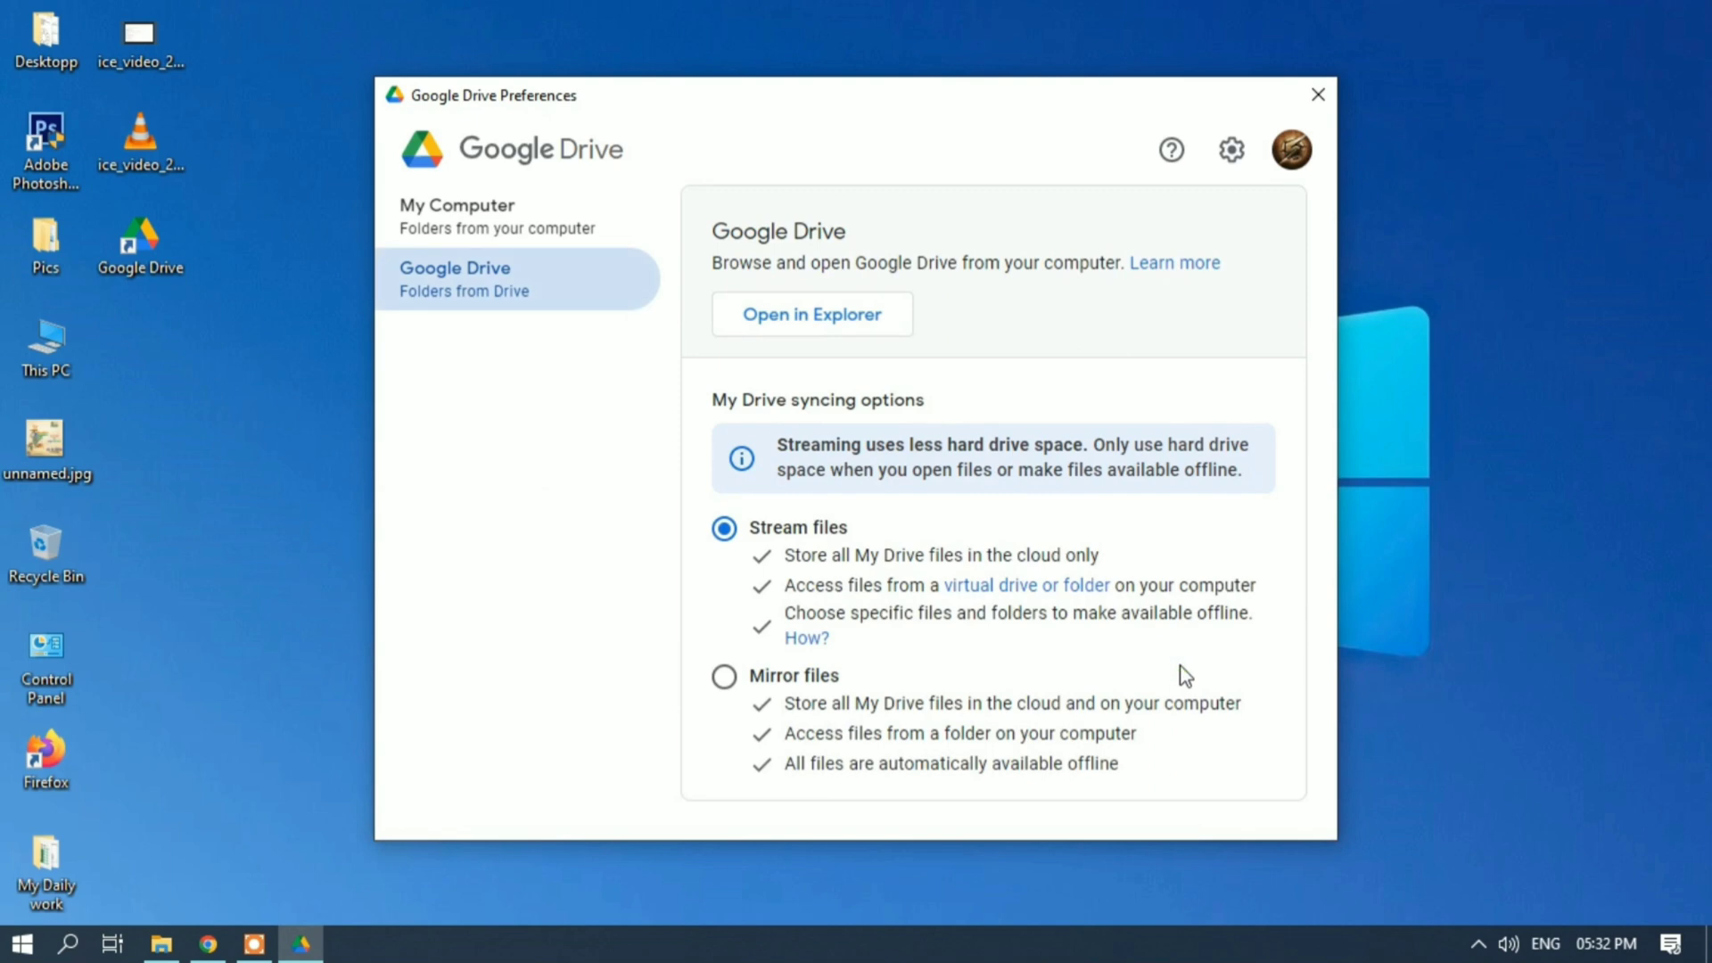
{"action": "left_click", "coordinate": [495, 232]}
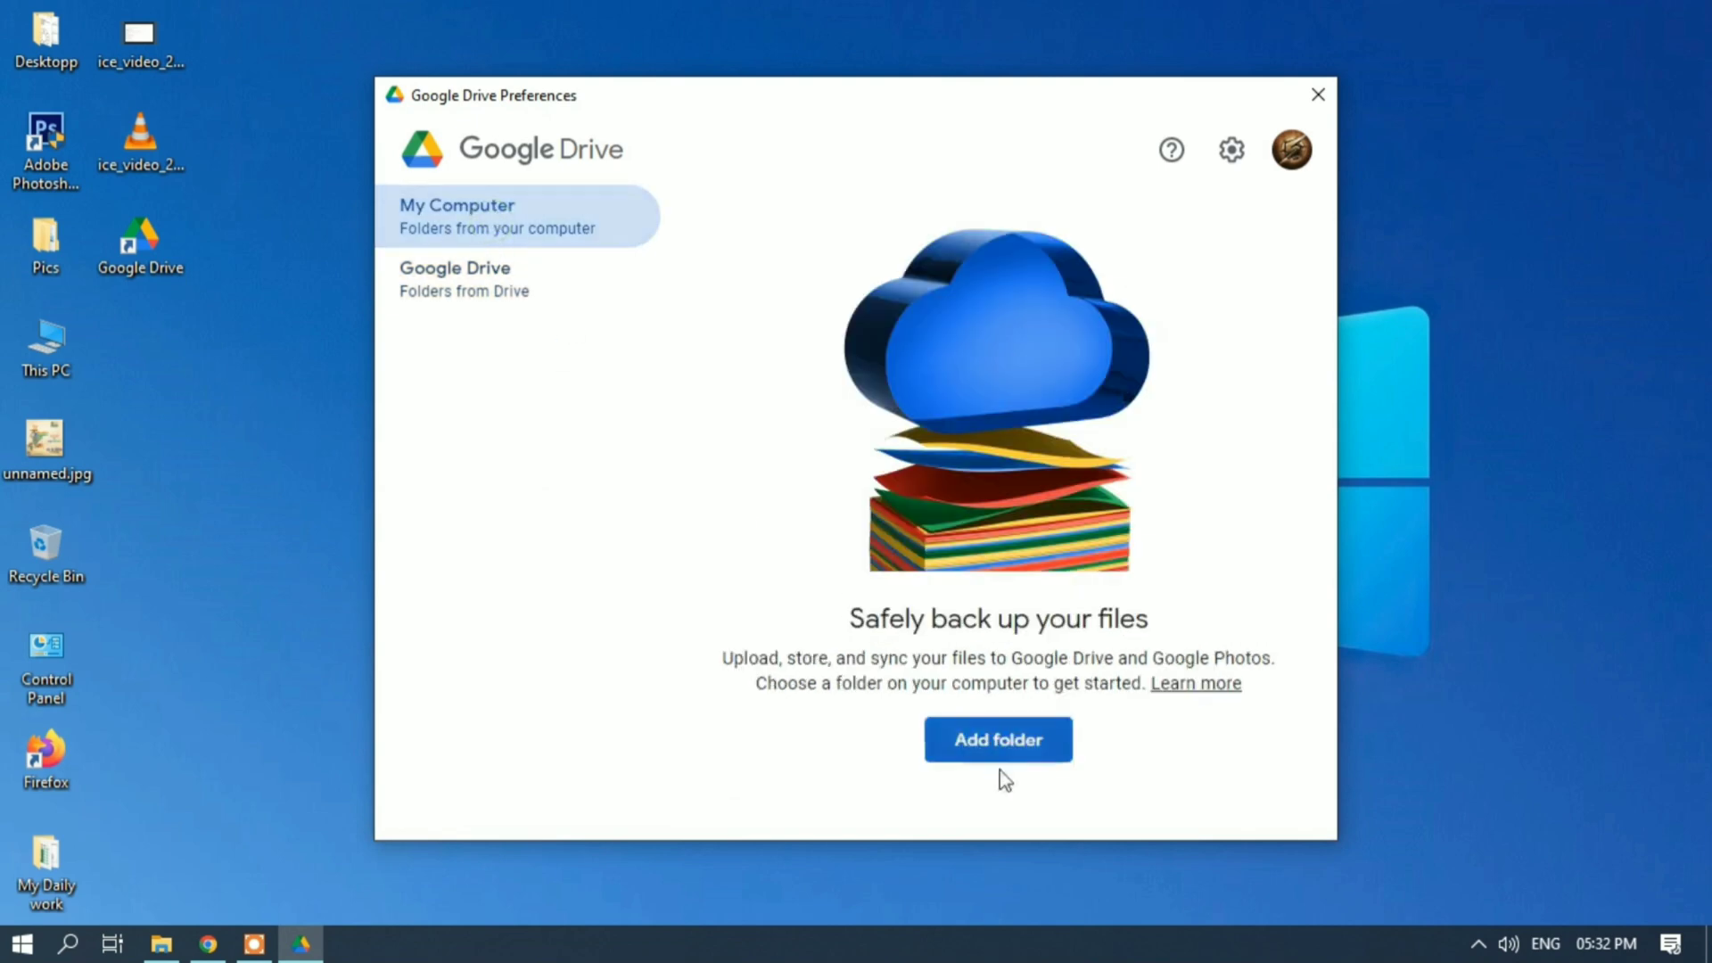
{"action": "left_click", "coordinate": [998, 742]}
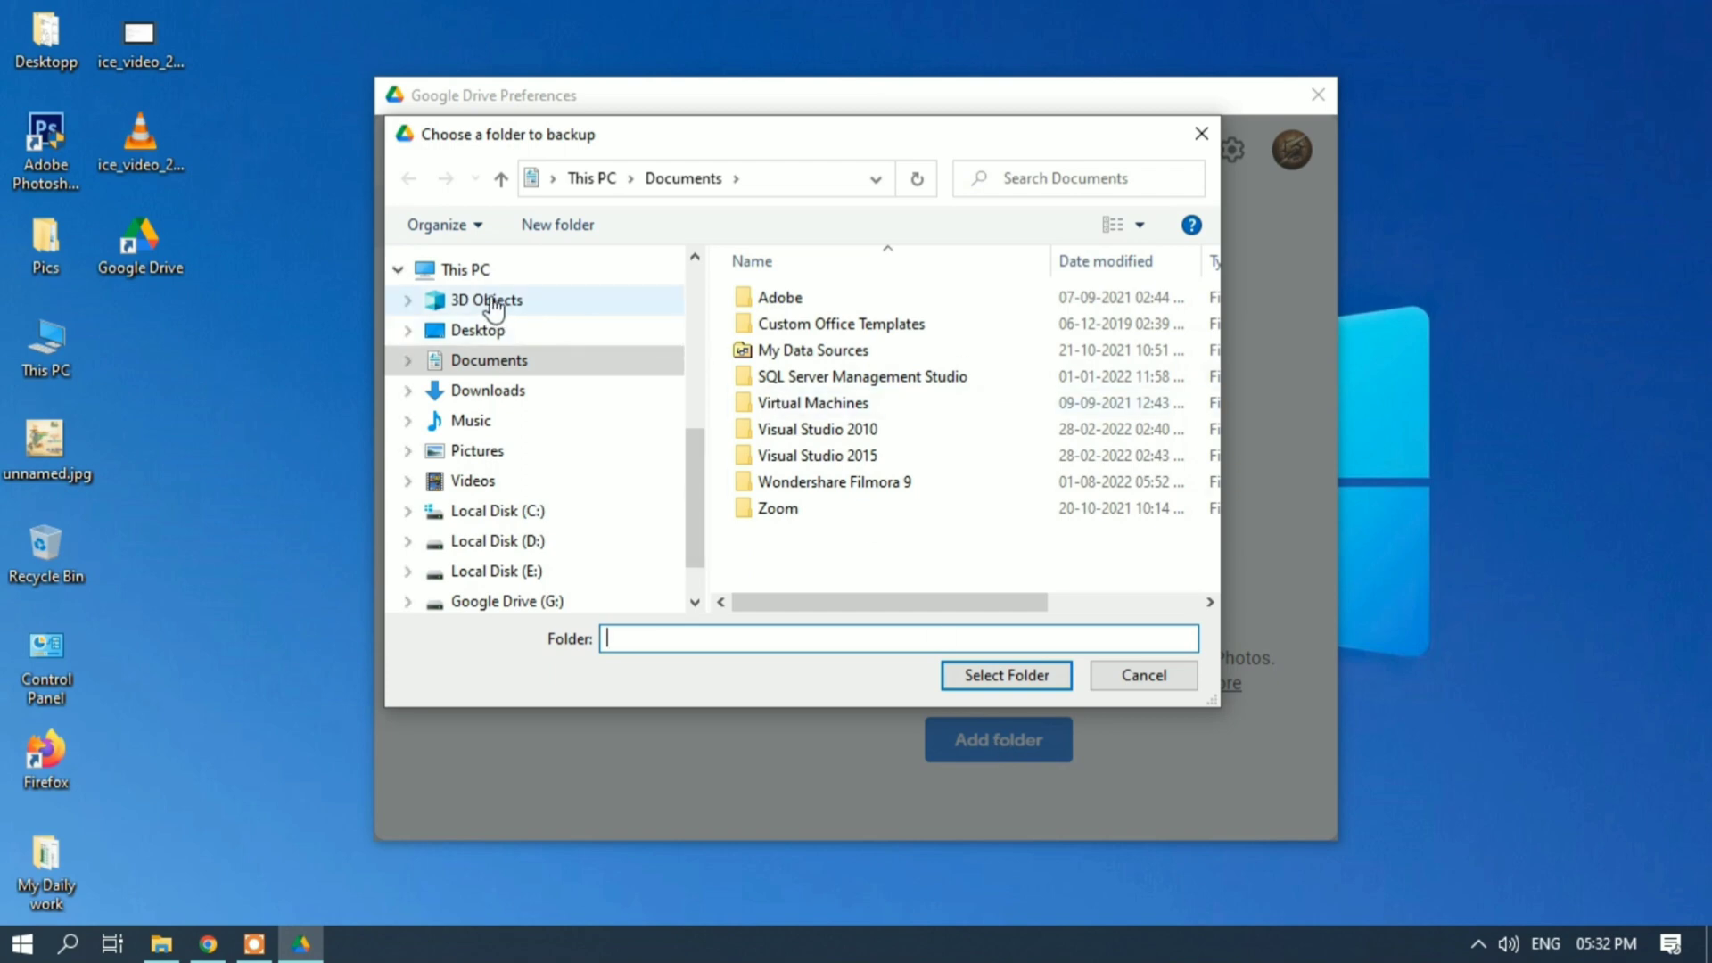
Choose the Desktop's My Daily work folder and keep it set to sync with Google Drive.
{"action": "left_click", "coordinate": [465, 333]}
{"action": "left_click", "coordinate": [870, 299]}
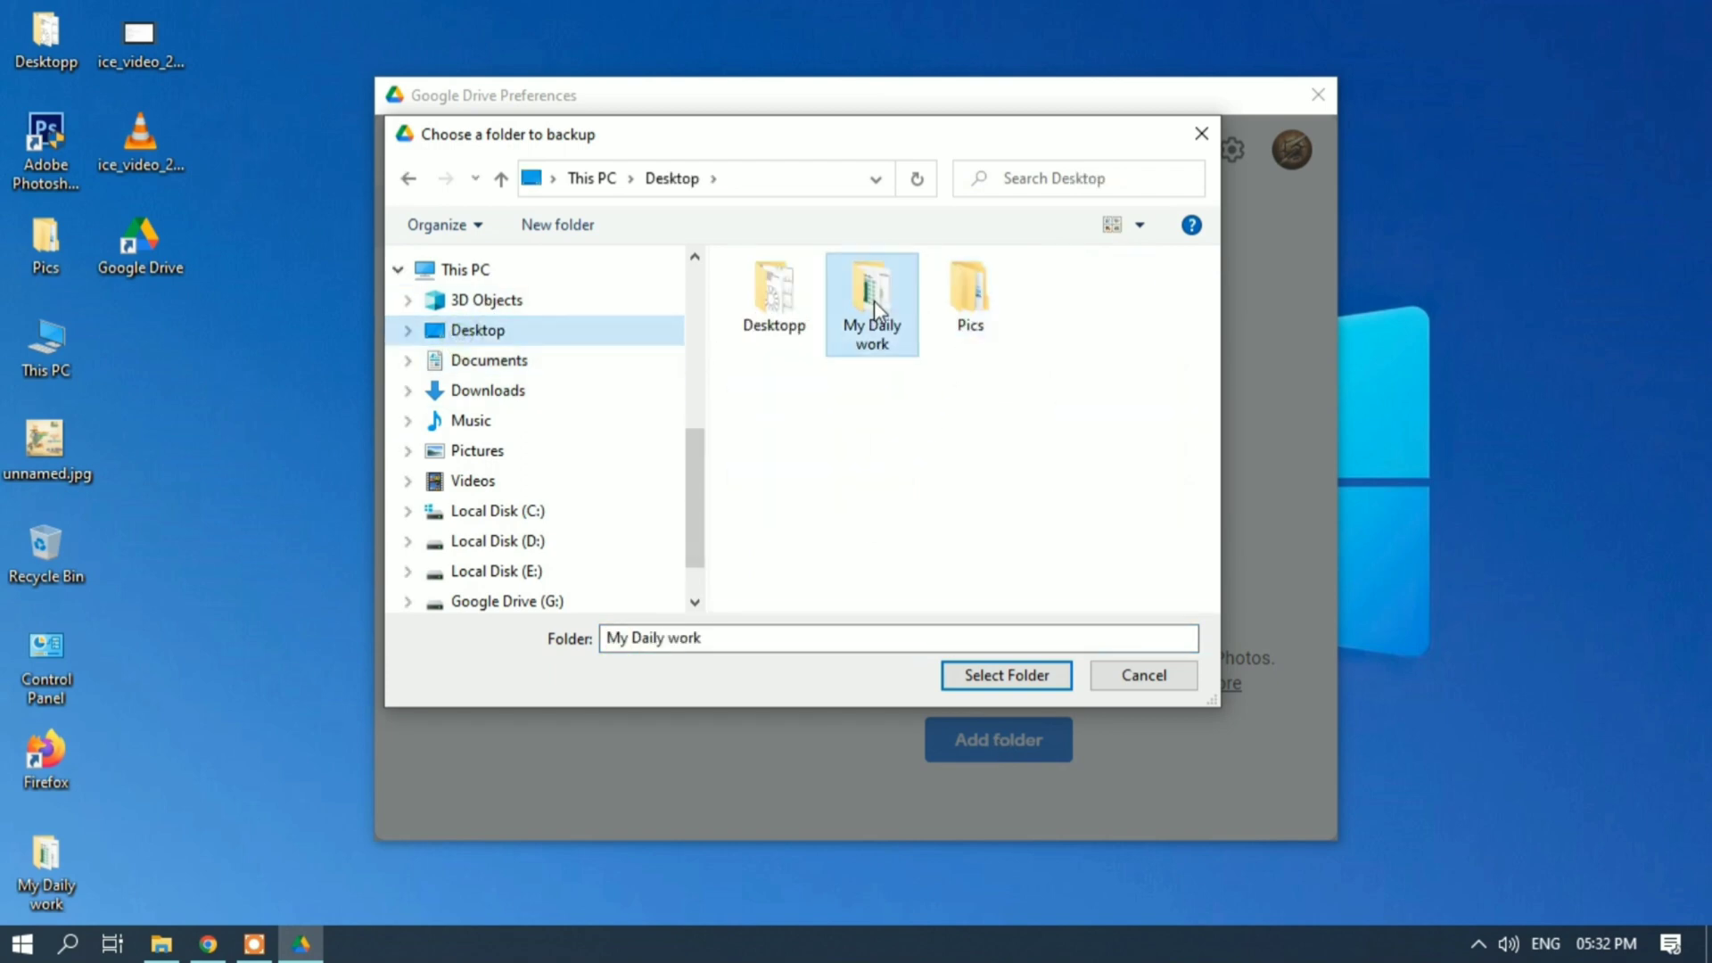
{"action": "left_click", "coordinate": [997, 678]}
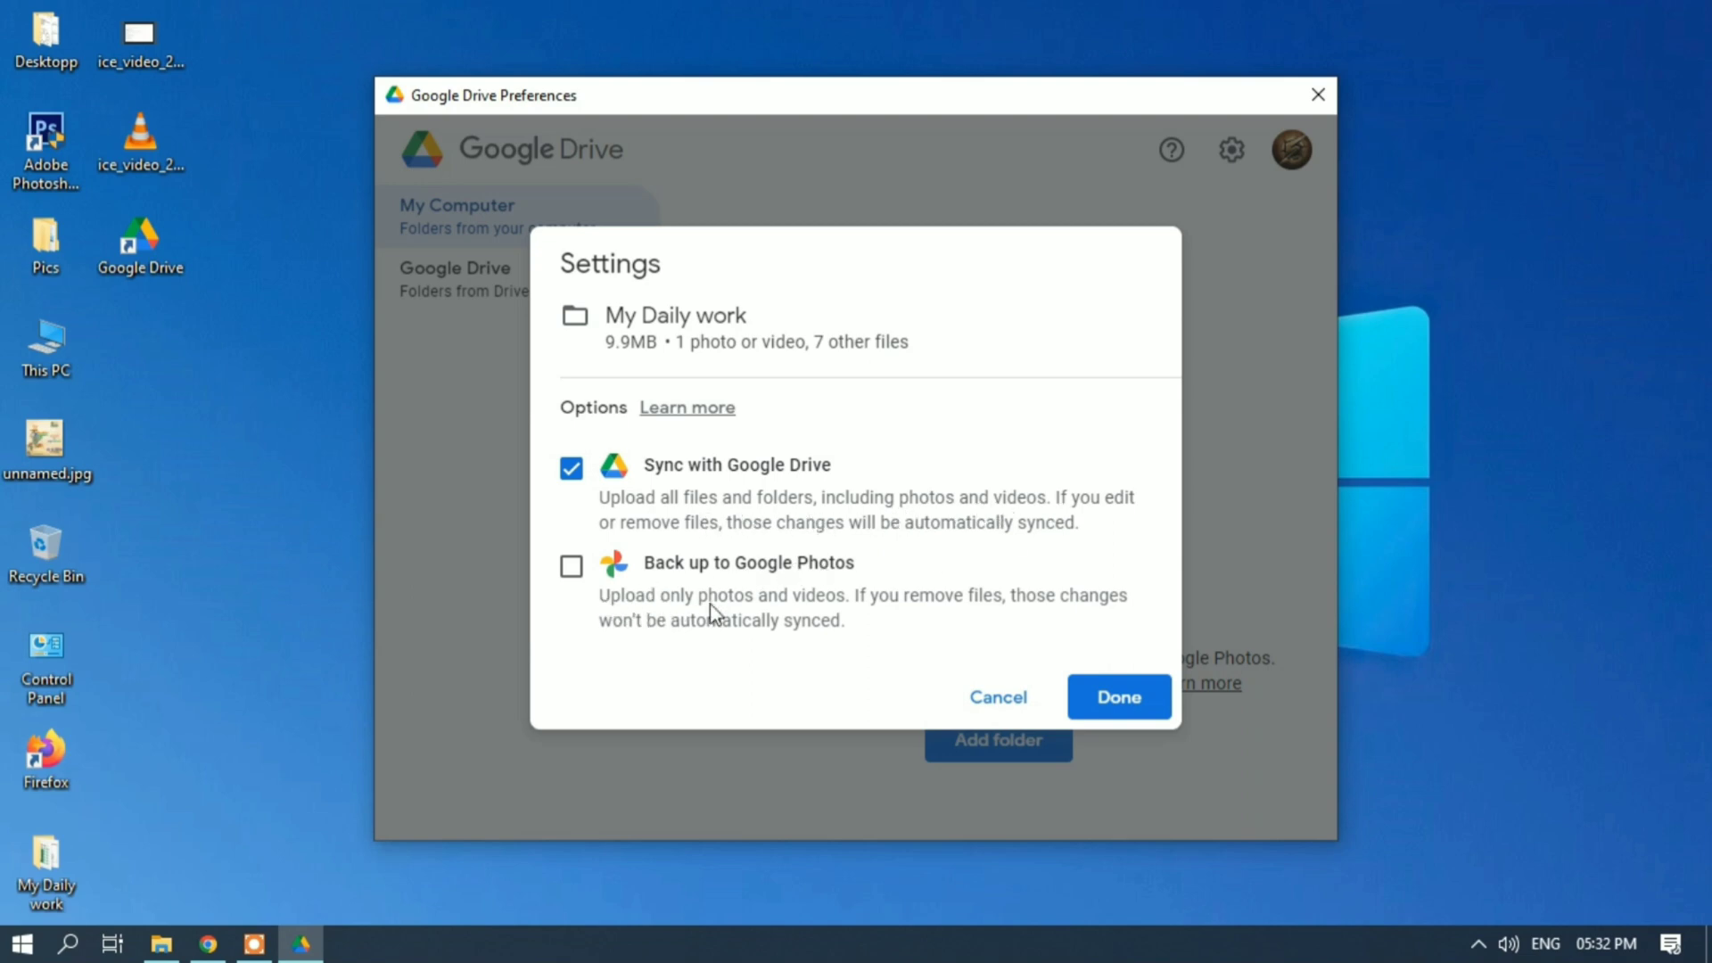
{"action": "left_click", "coordinate": [1121, 705]}
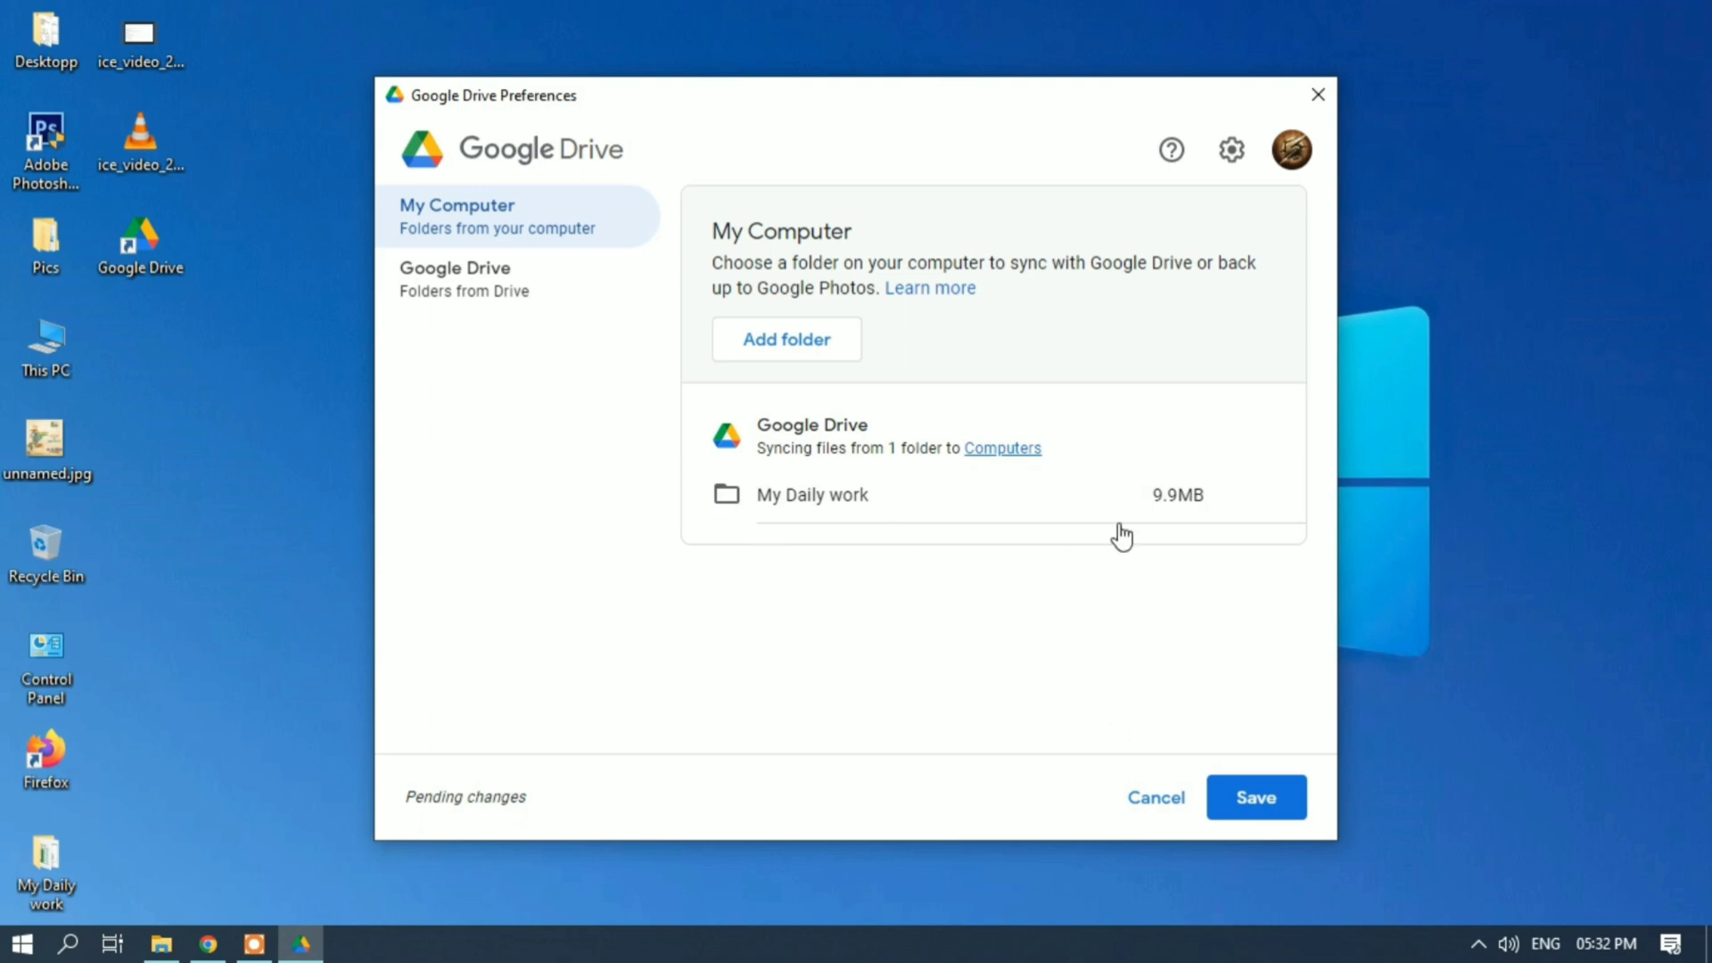
Save the My Daily work sync setting, confirm Activity shows files synced, and close Preferences.
{"action": "left_click", "coordinate": [1257, 807]}
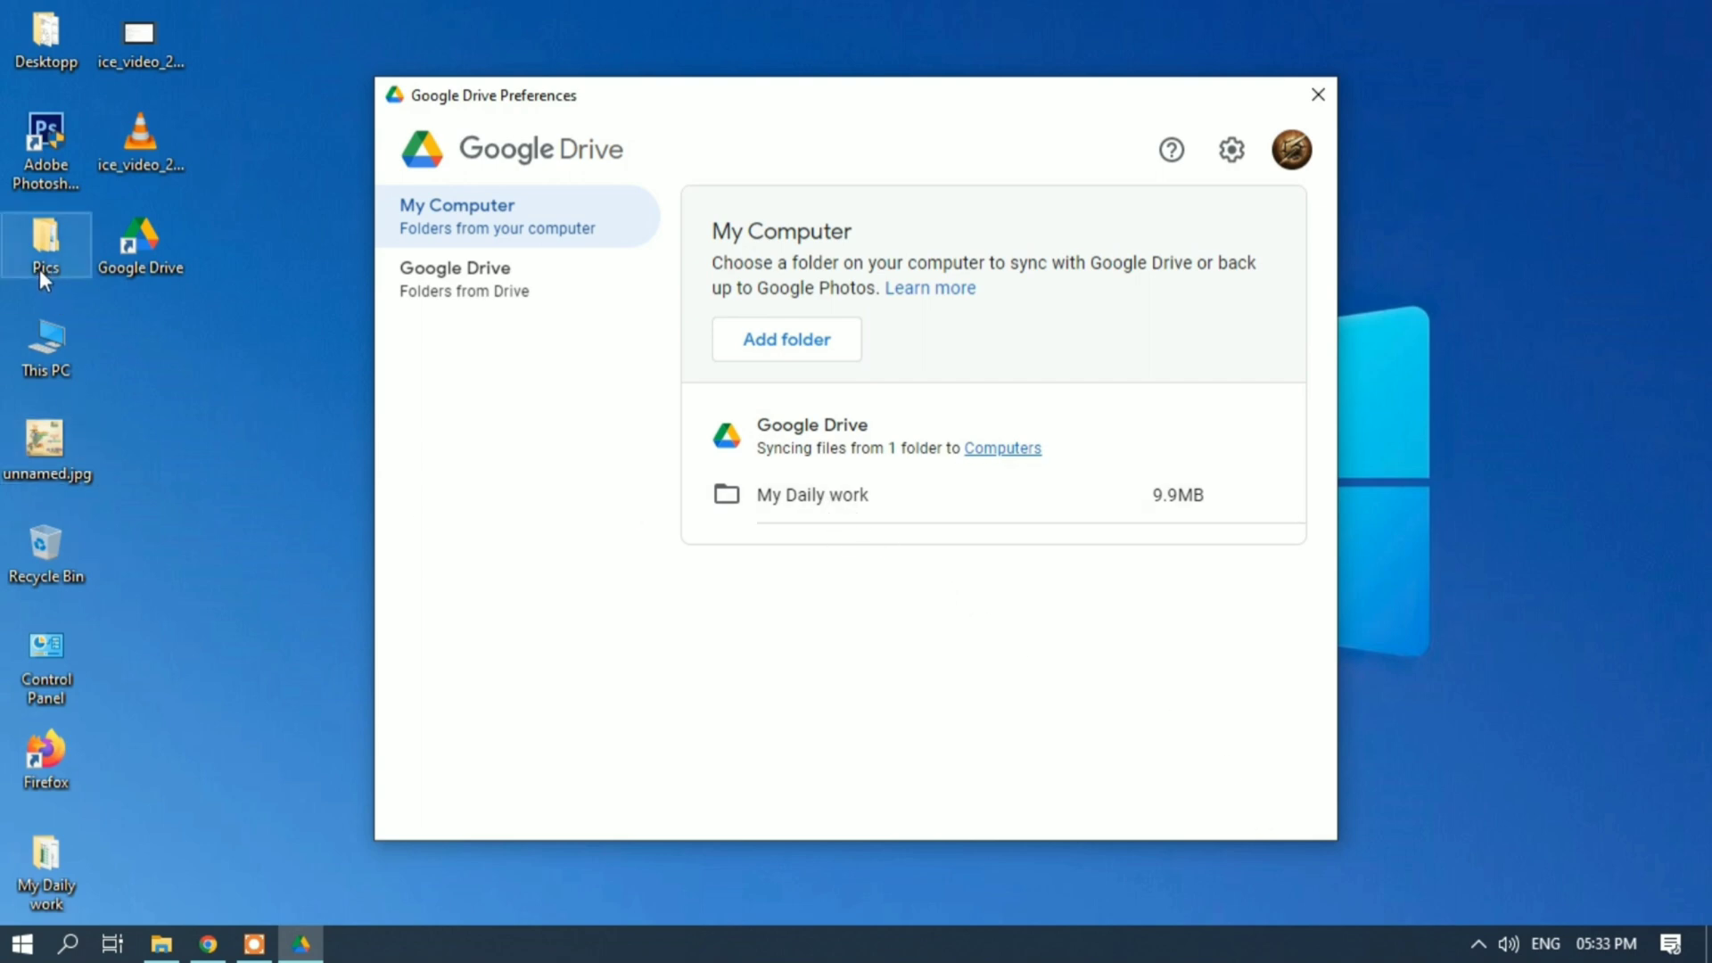
{"action": "left_click_drag", "start_coordinate": [46, 880], "coordinate": [233, 510]}
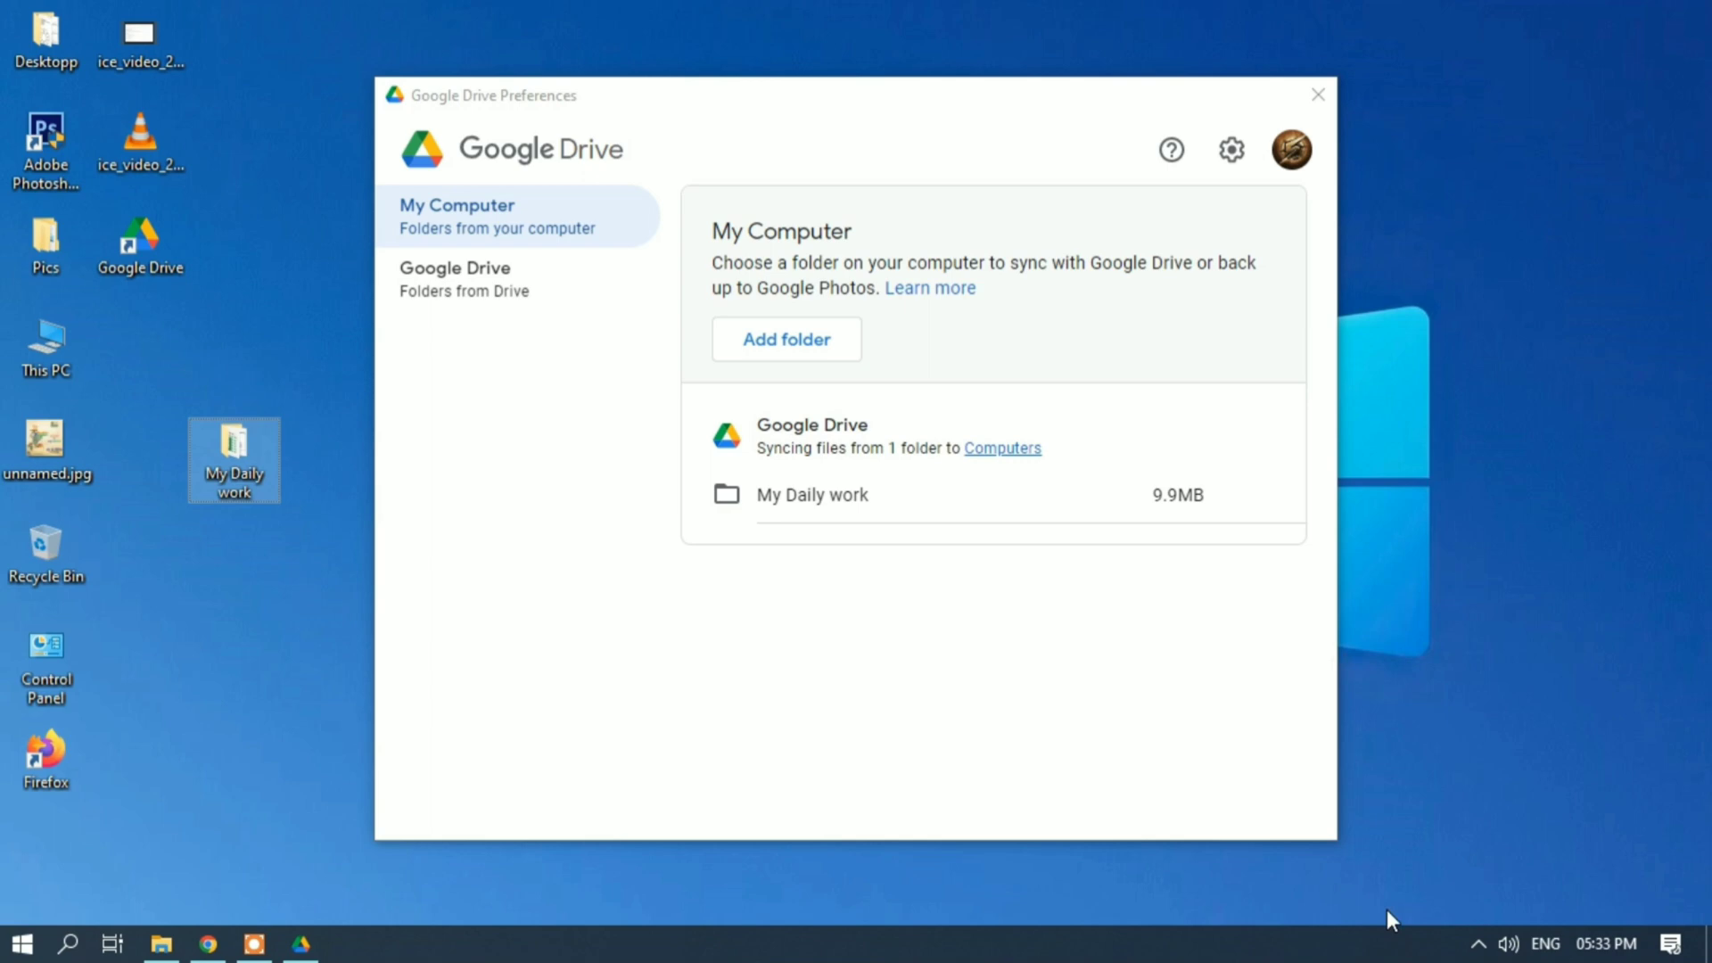
{"action": "left_click", "coordinate": [1478, 943]}
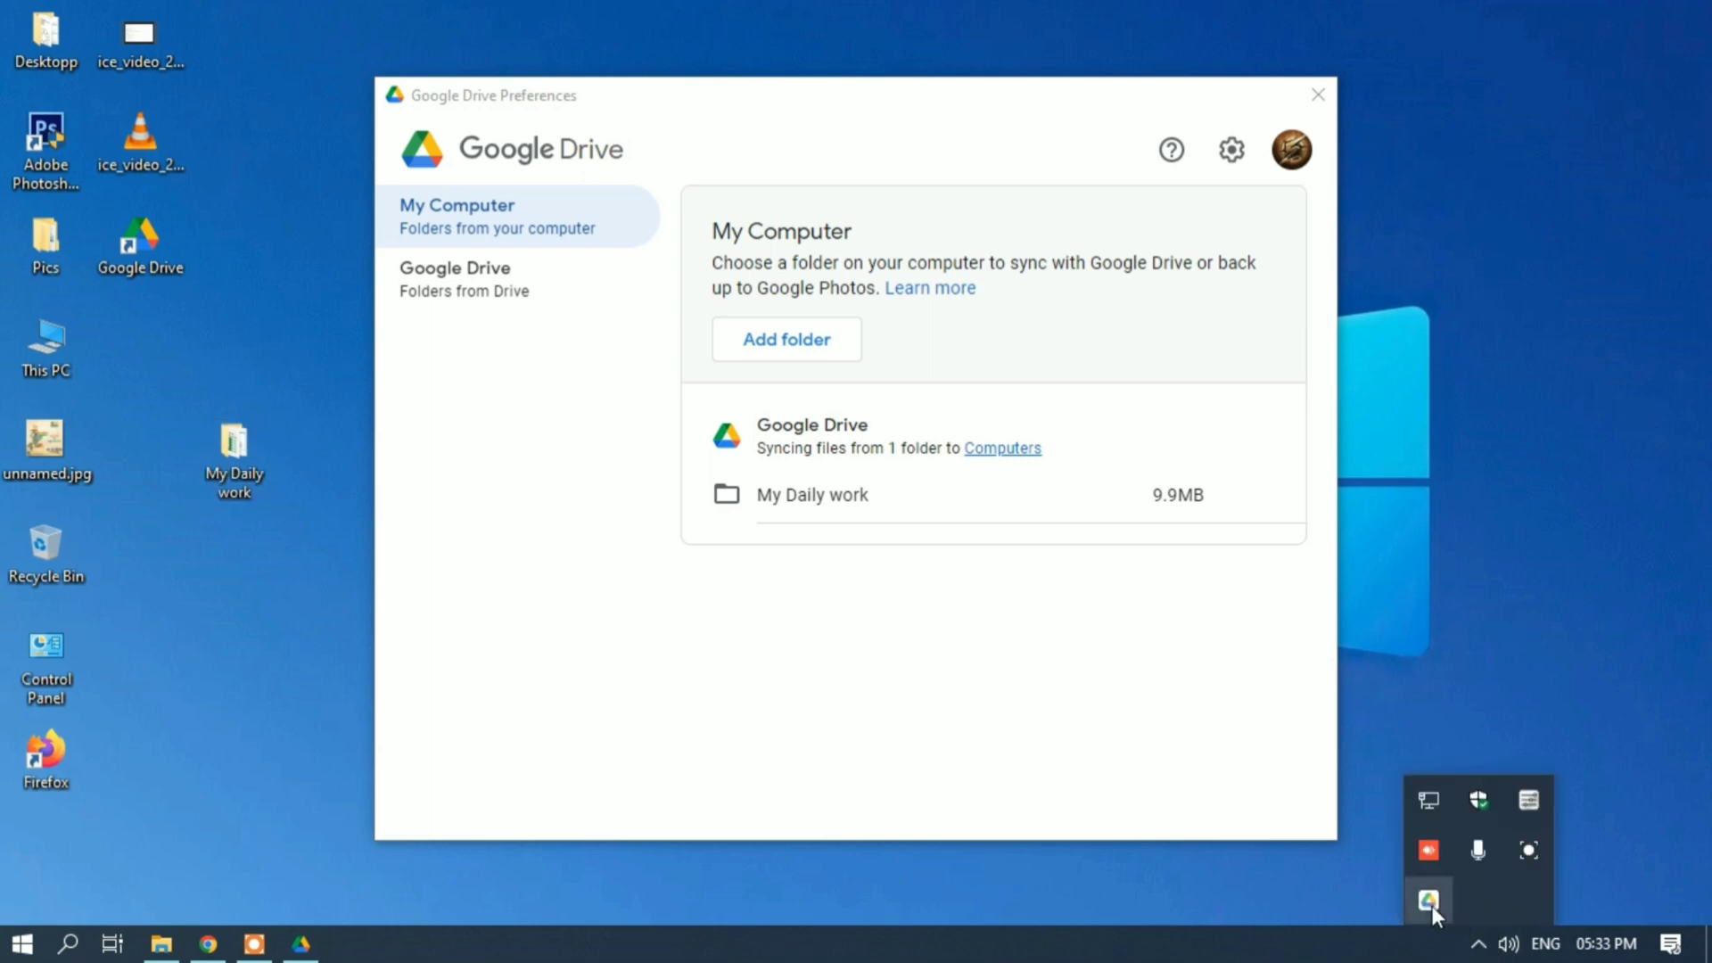
{"action": "left_click", "coordinate": [1430, 902]}
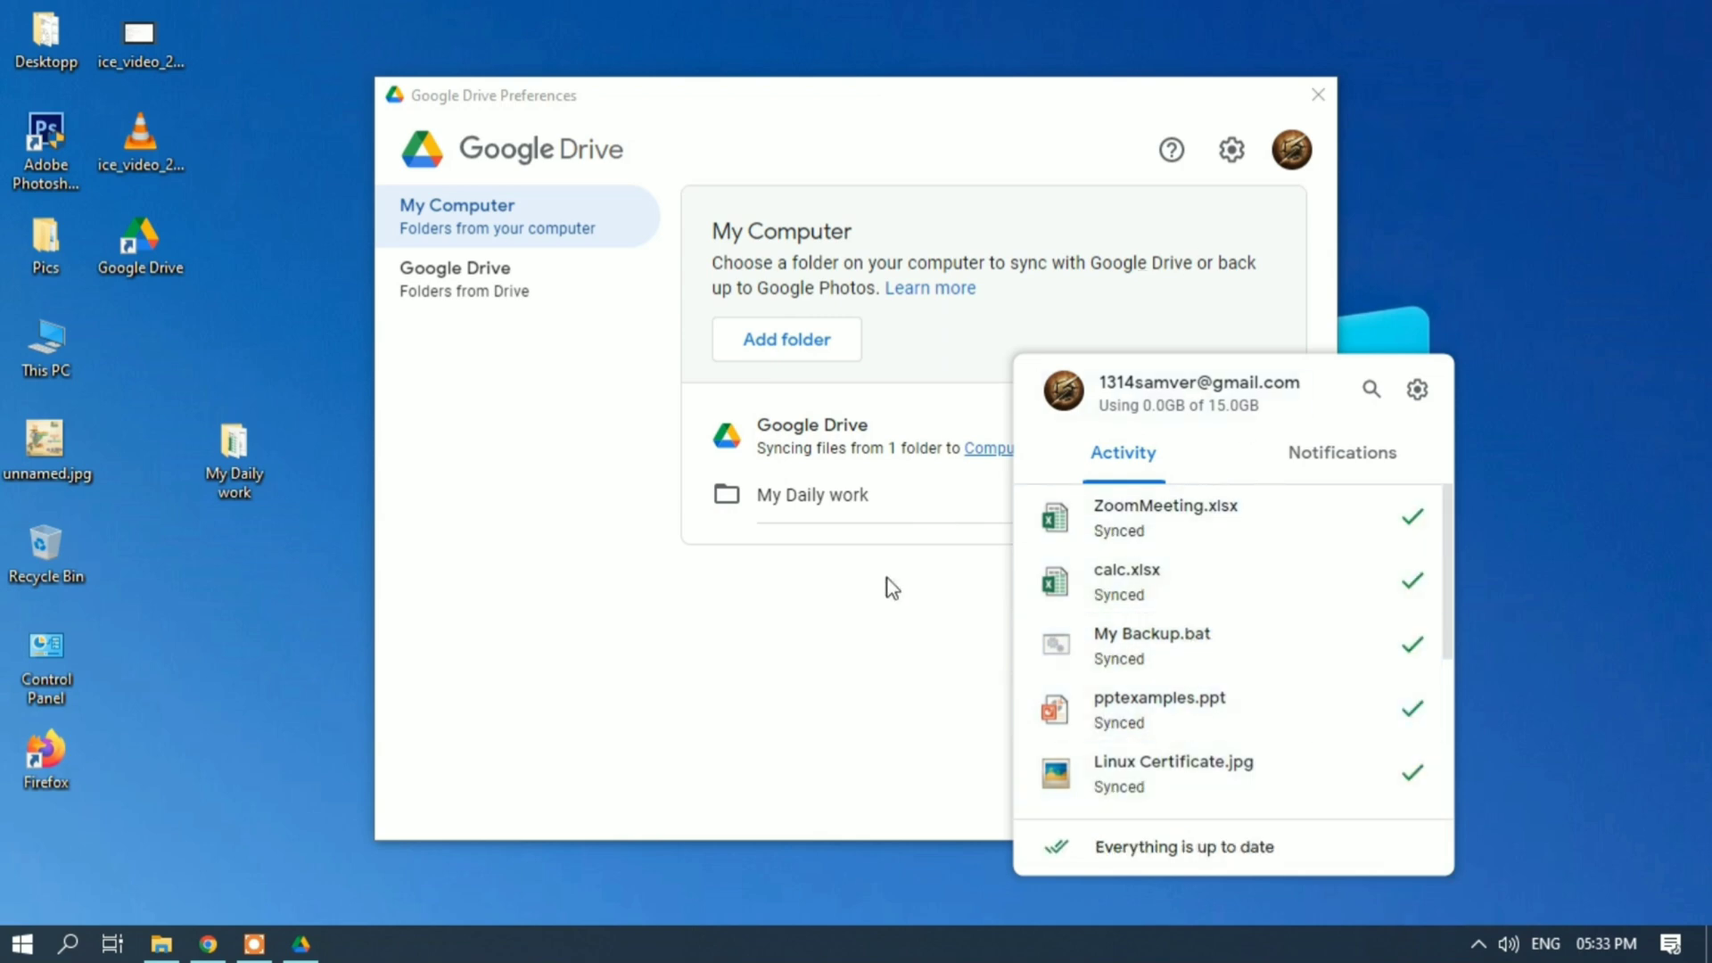
{"action": "left_click", "coordinate": [874, 658]}
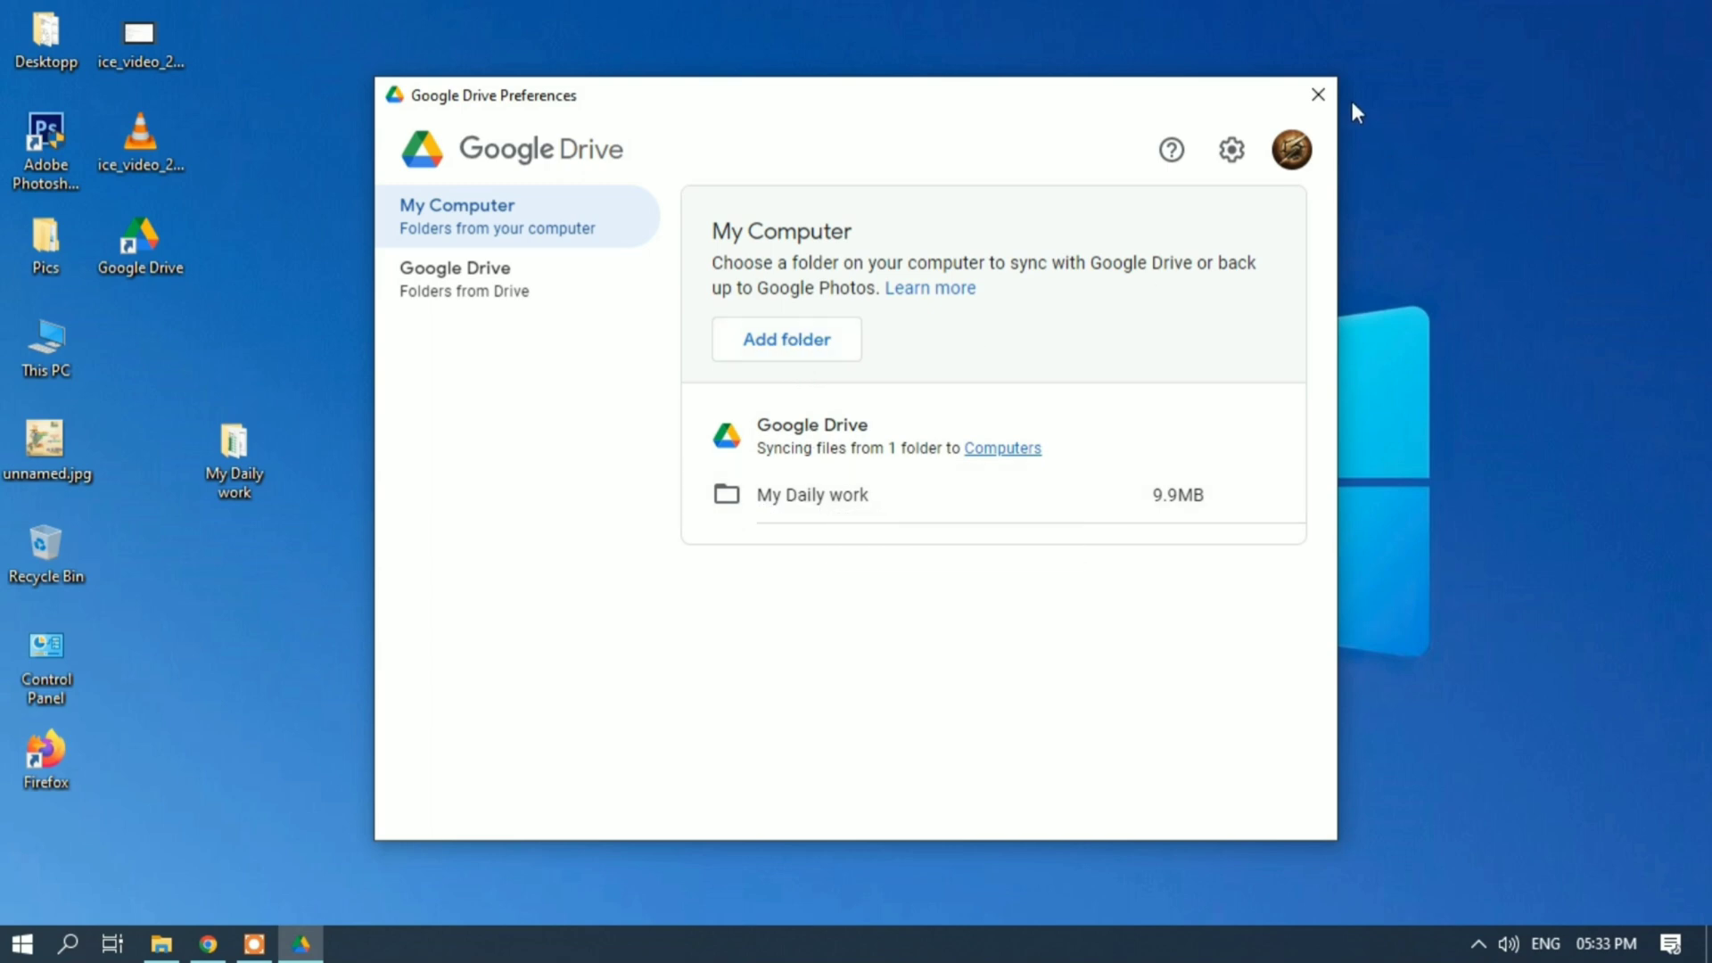
{"action": "left_click", "coordinate": [1316, 98]}
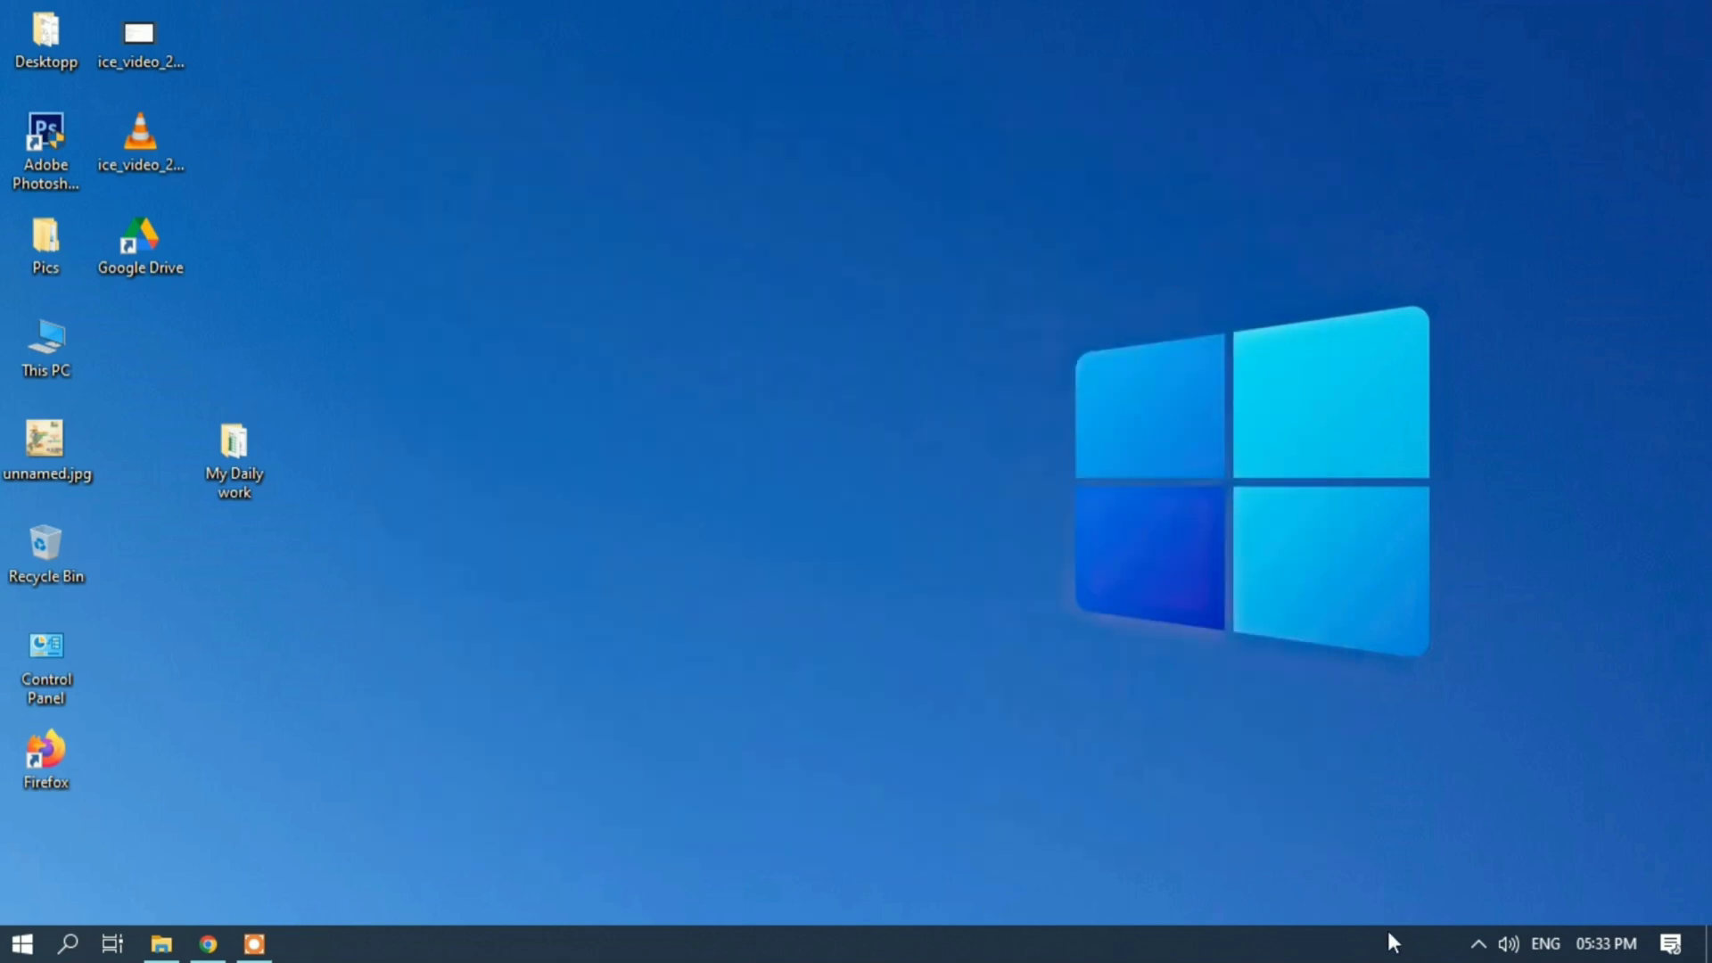
Restore Chrome, close the Authentication Status and Google One Storage tabs, and return to My Drive.
{"action": "left_click", "coordinate": [209, 943]}
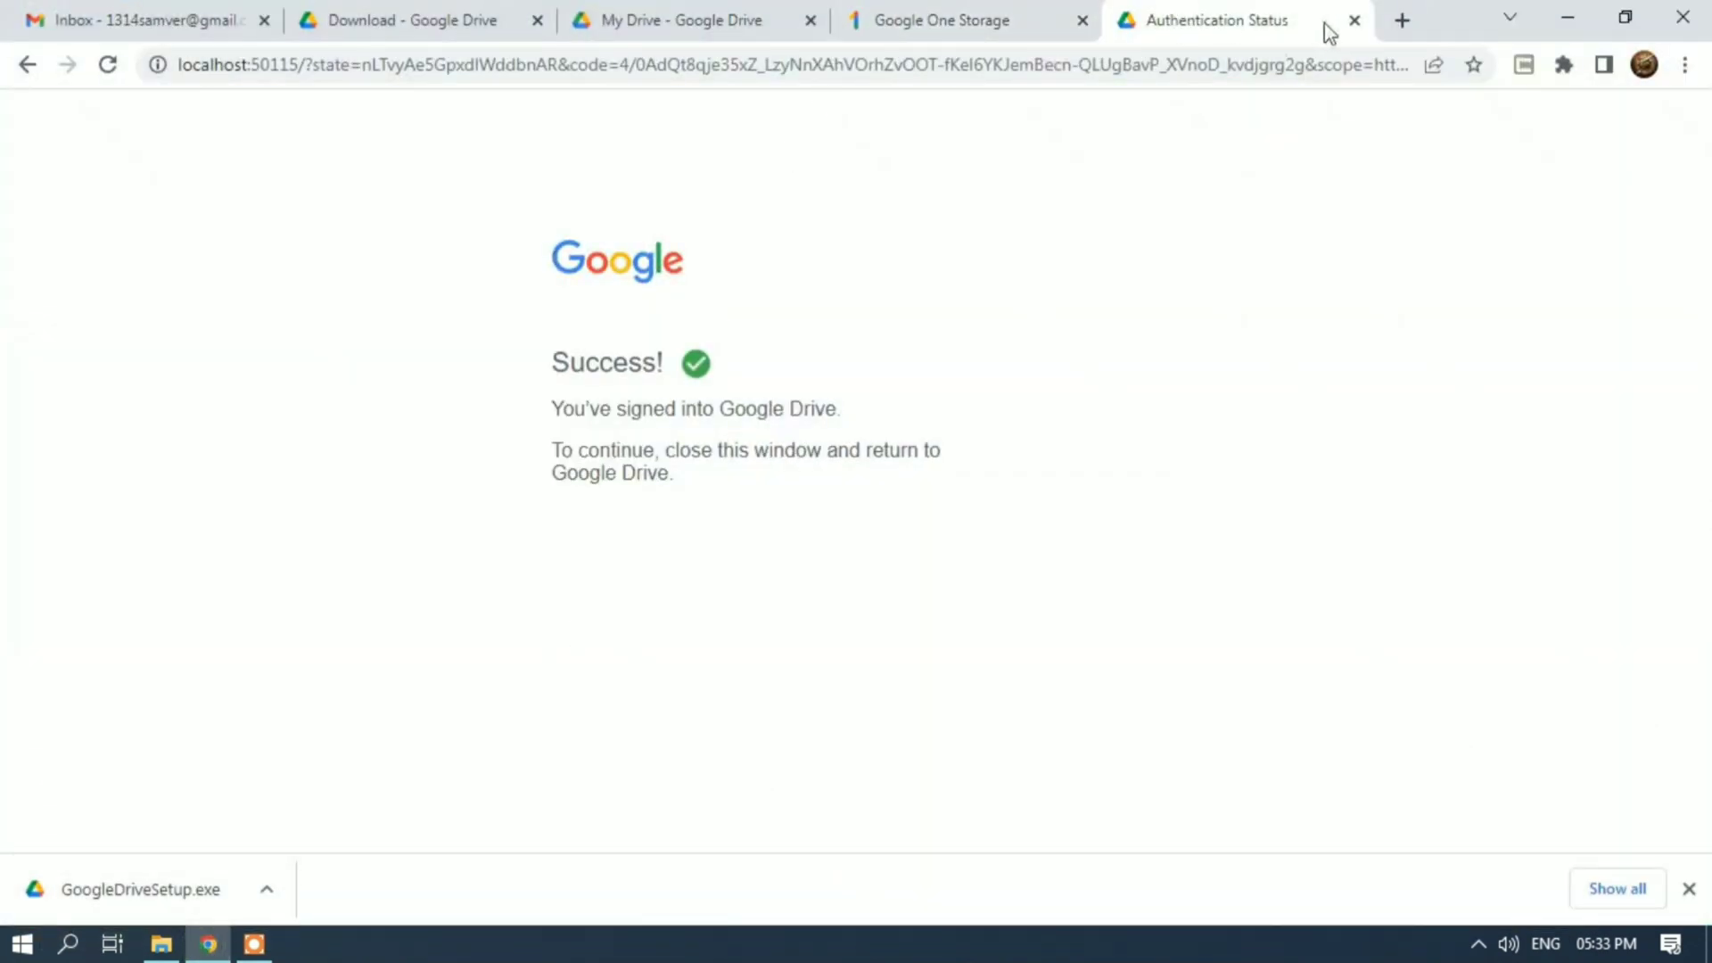
{"action": "left_click", "coordinate": [1353, 20]}
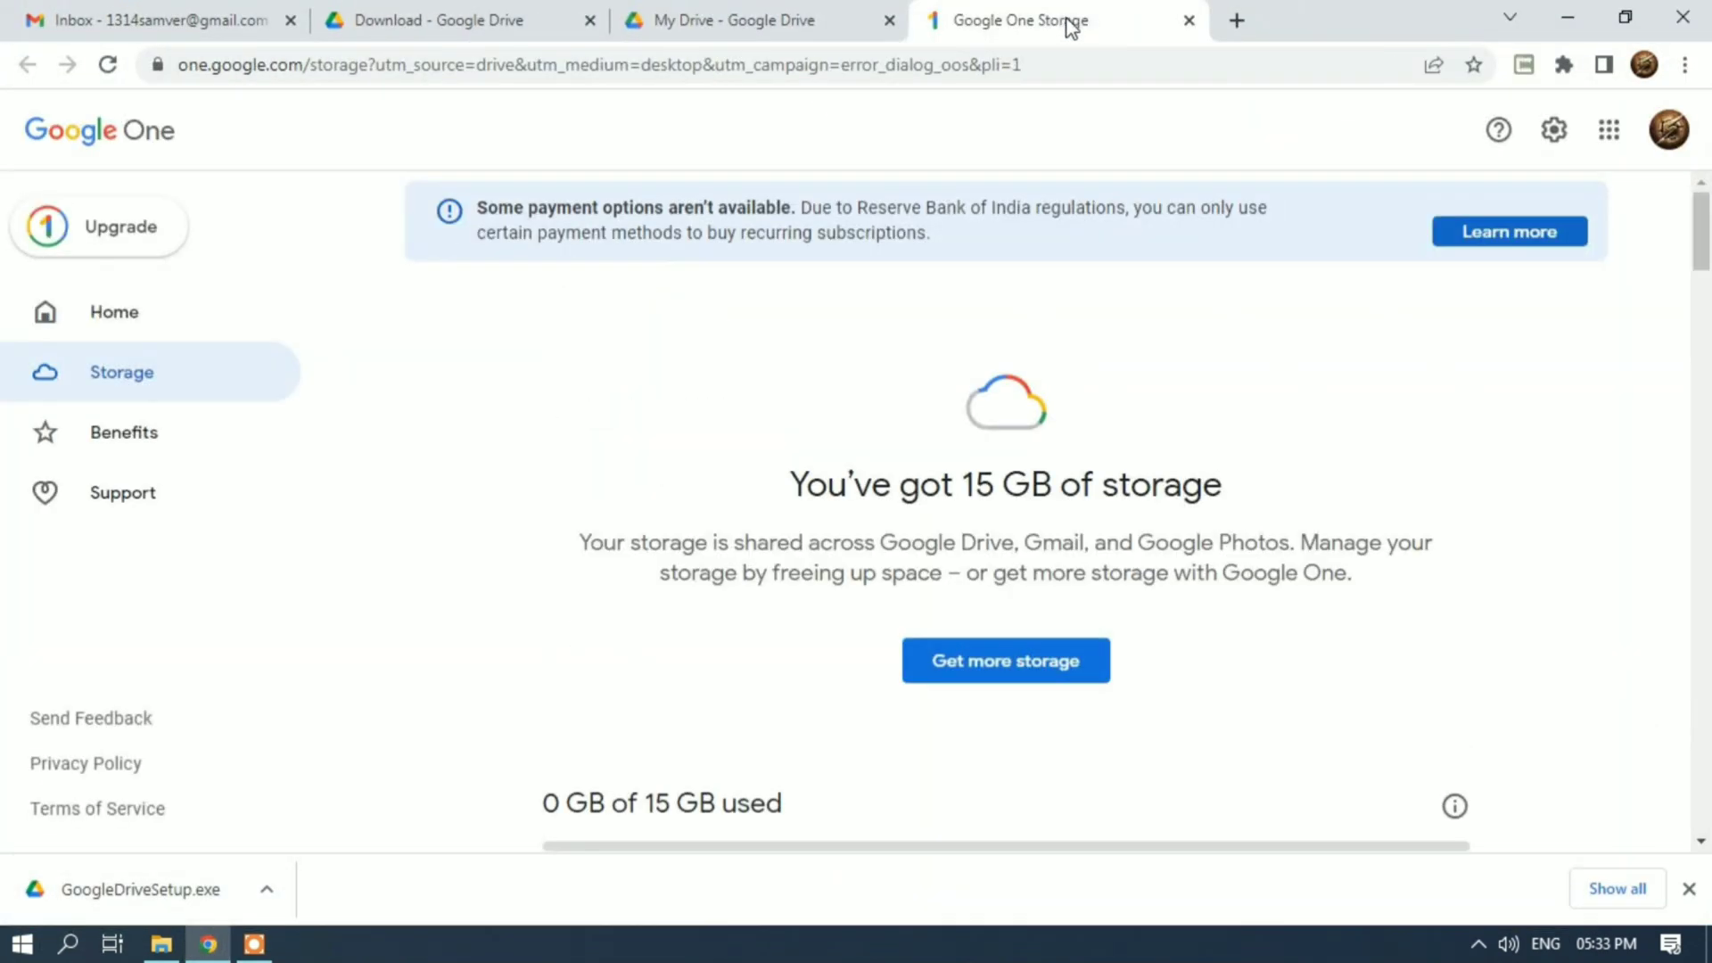
{"action": "left_click", "coordinate": [1188, 20]}
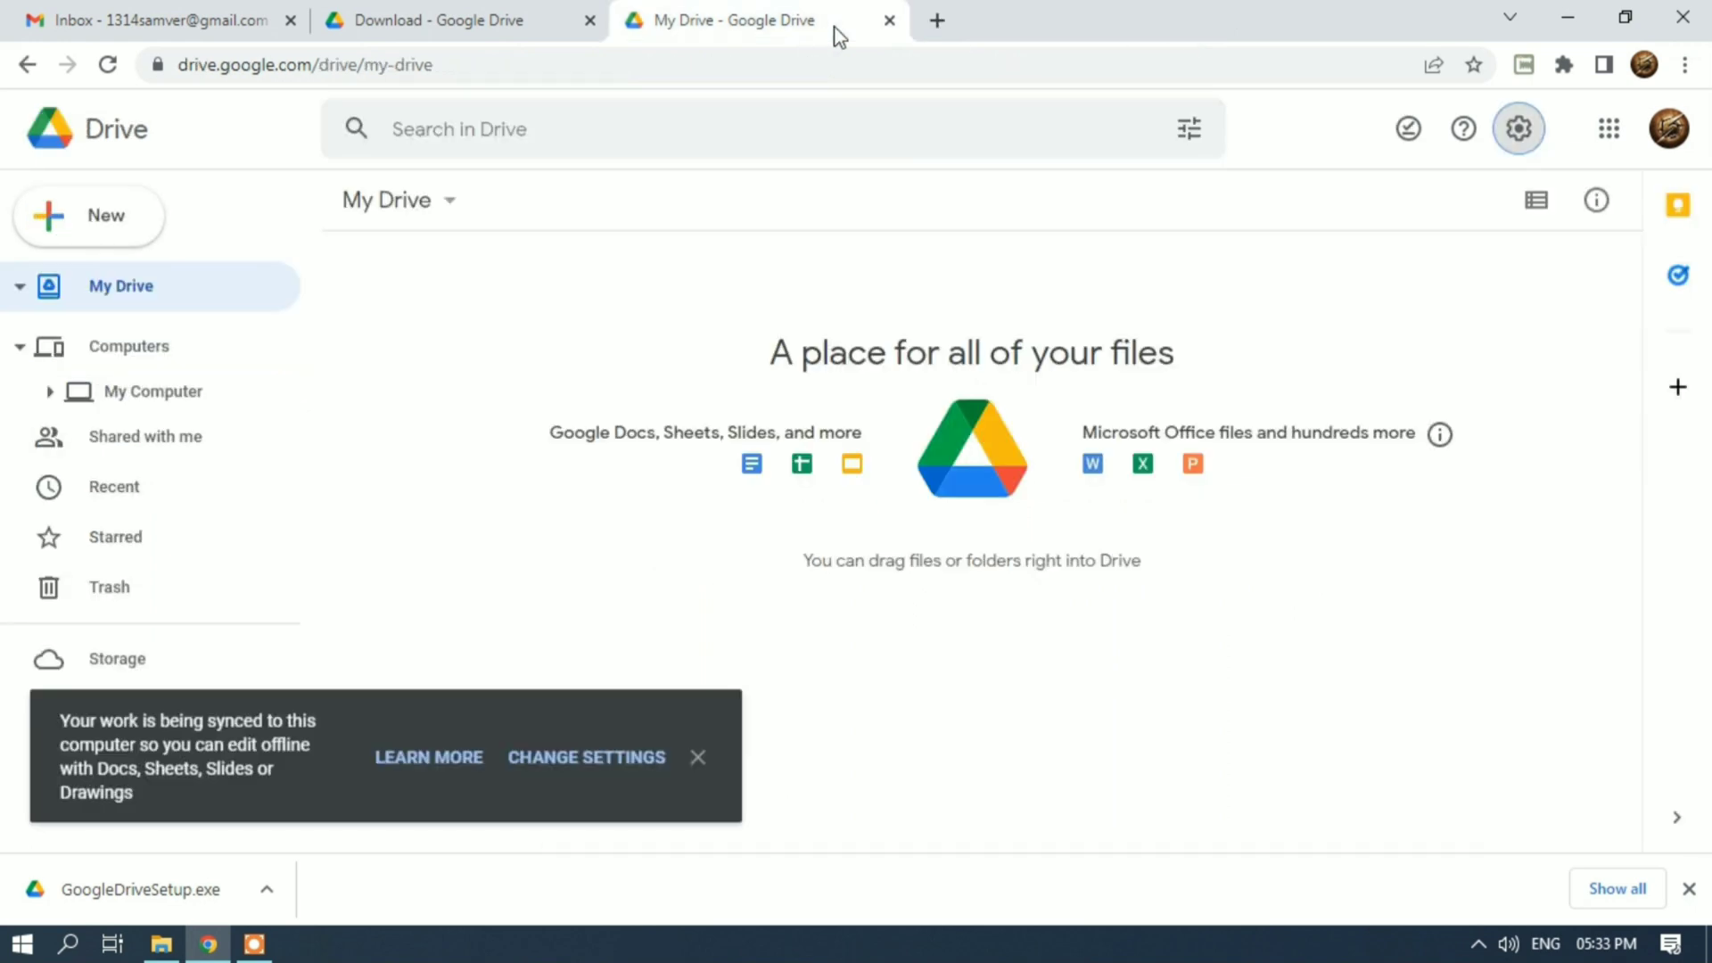
{"action": "left_click", "coordinate": [781, 20]}
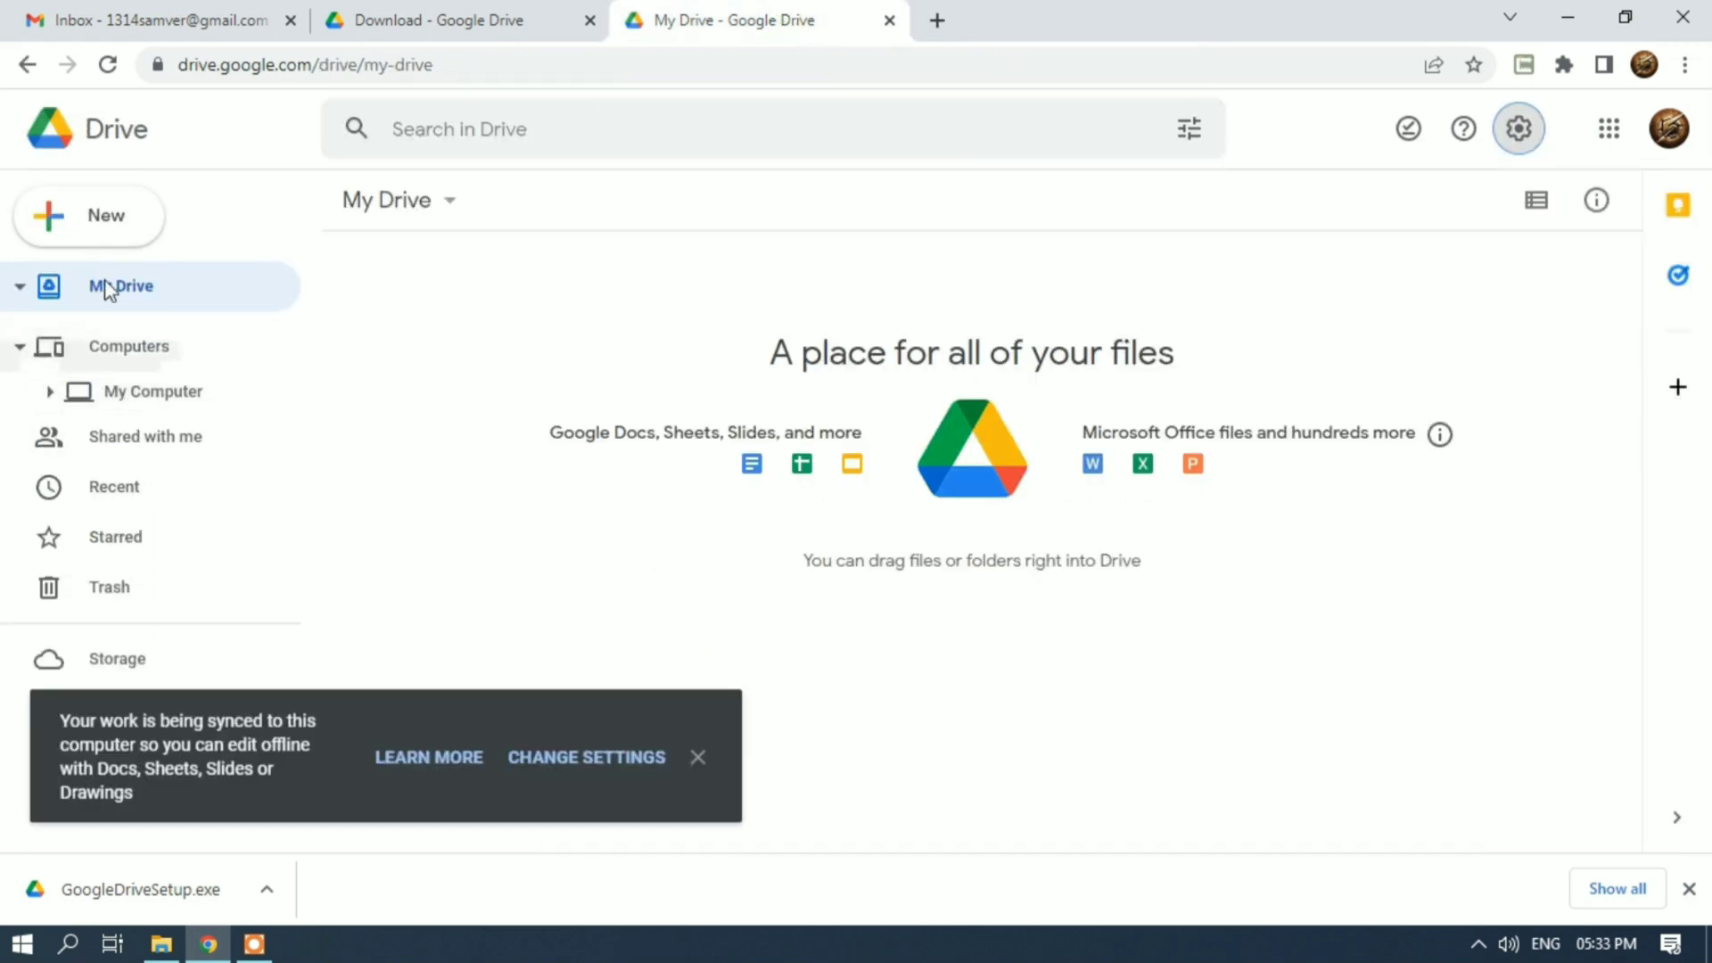
Expand Computers in the Drive sidebar and open My Computer, showing the My Daily work folder.
{"action": "left_click", "coordinate": [20, 286]}
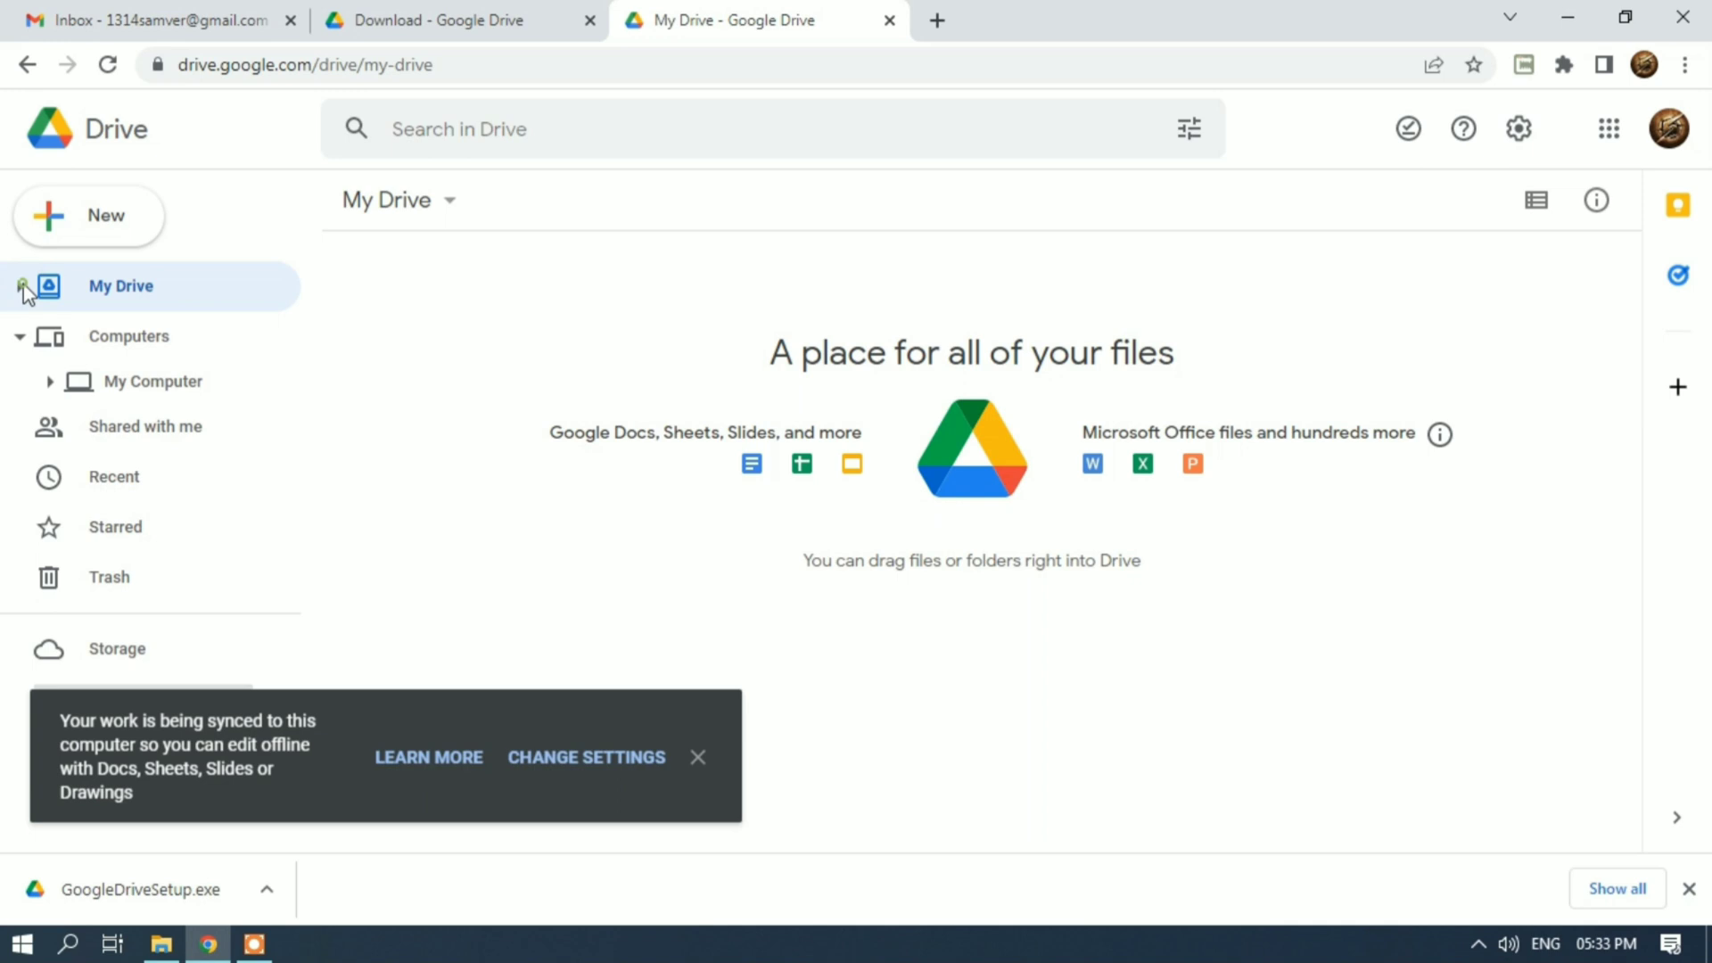
{"action": "left_click", "coordinate": [18, 347]}
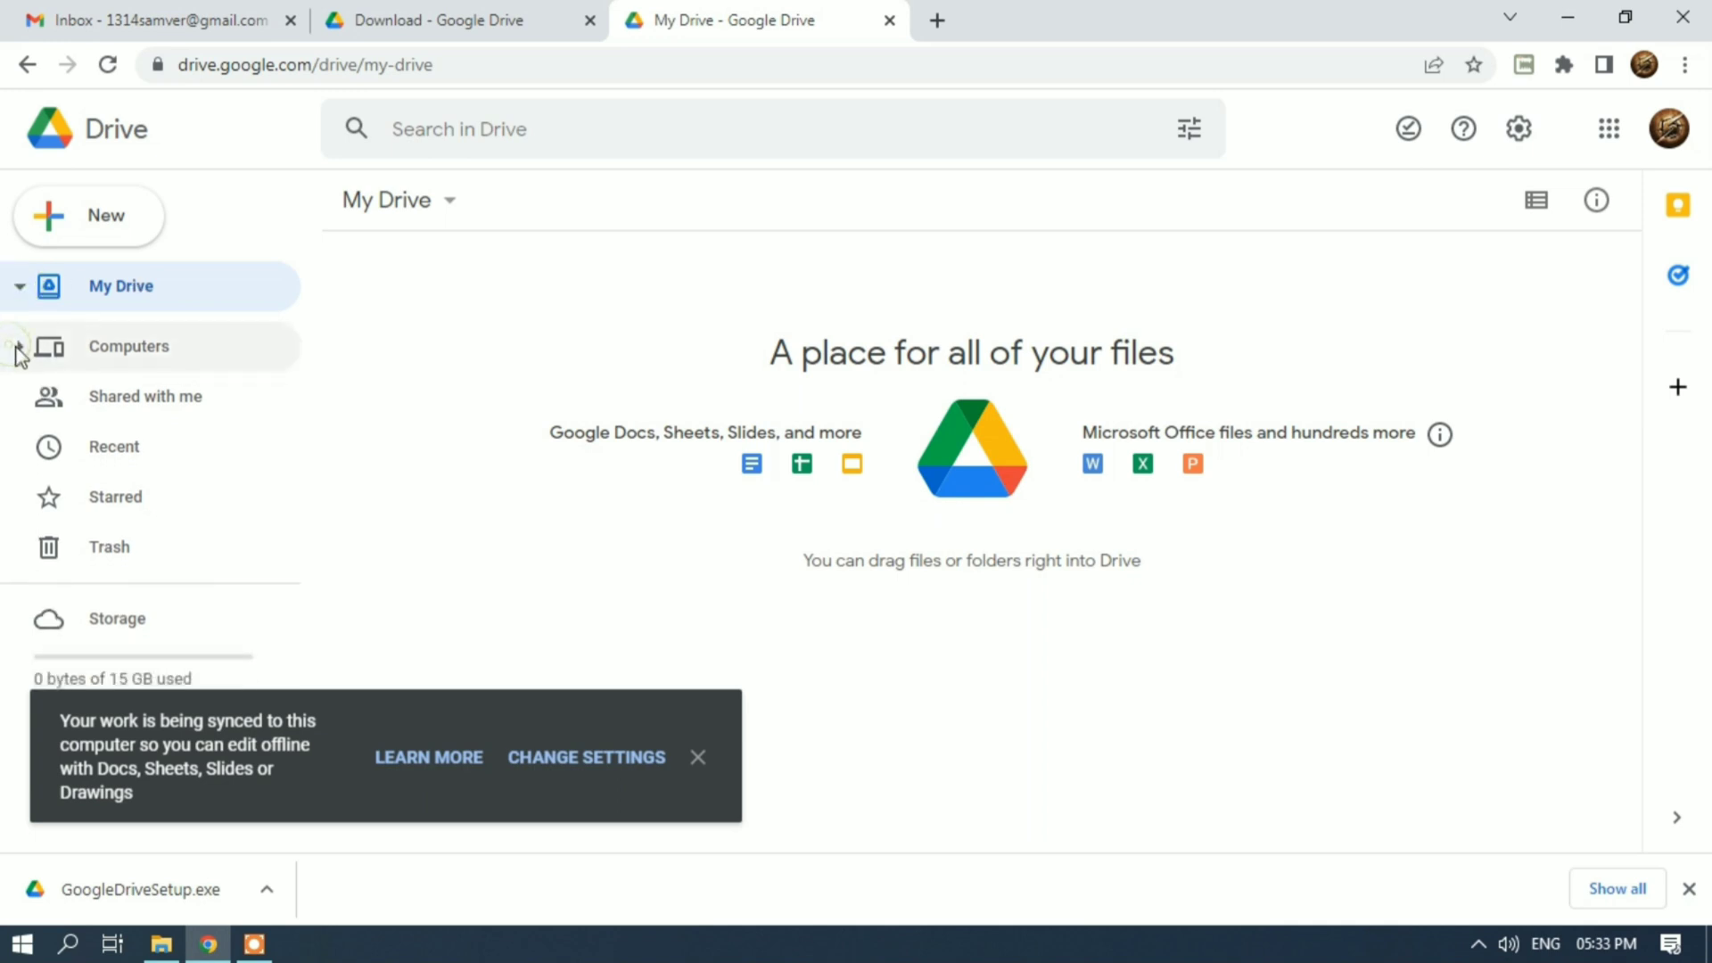
{"action": "left_click", "coordinate": [18, 347]}
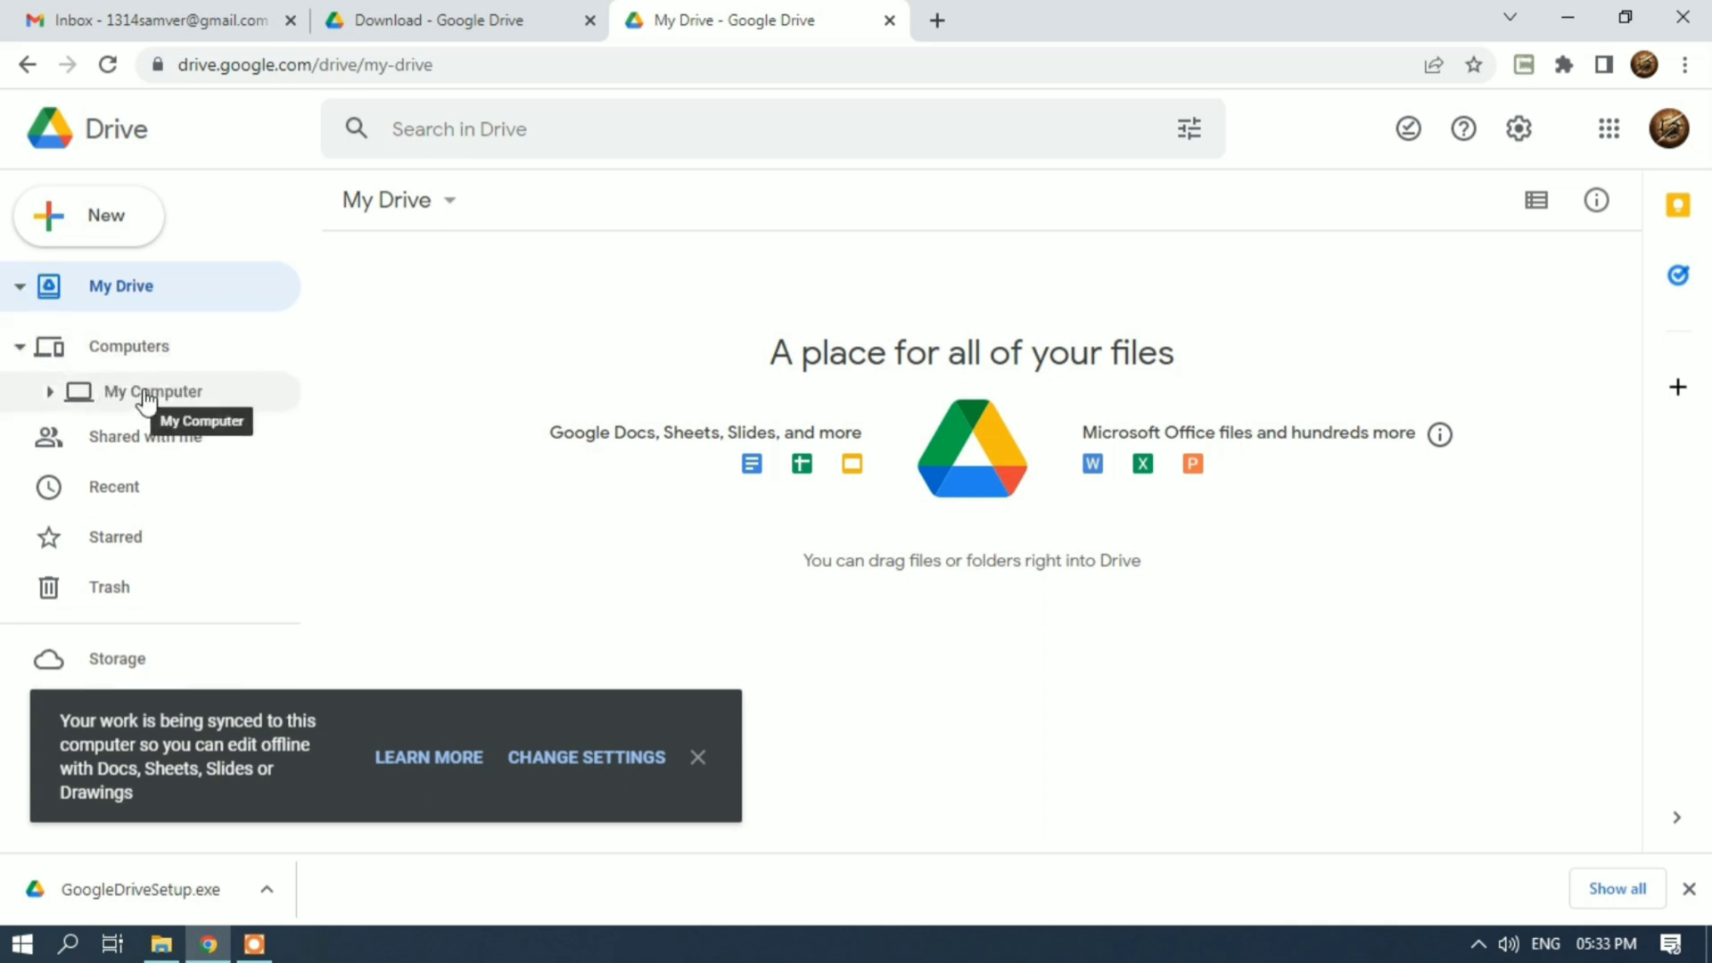
{"action": "left_click", "coordinate": [50, 392]}
{"action": "left_click", "coordinate": [136, 398]}
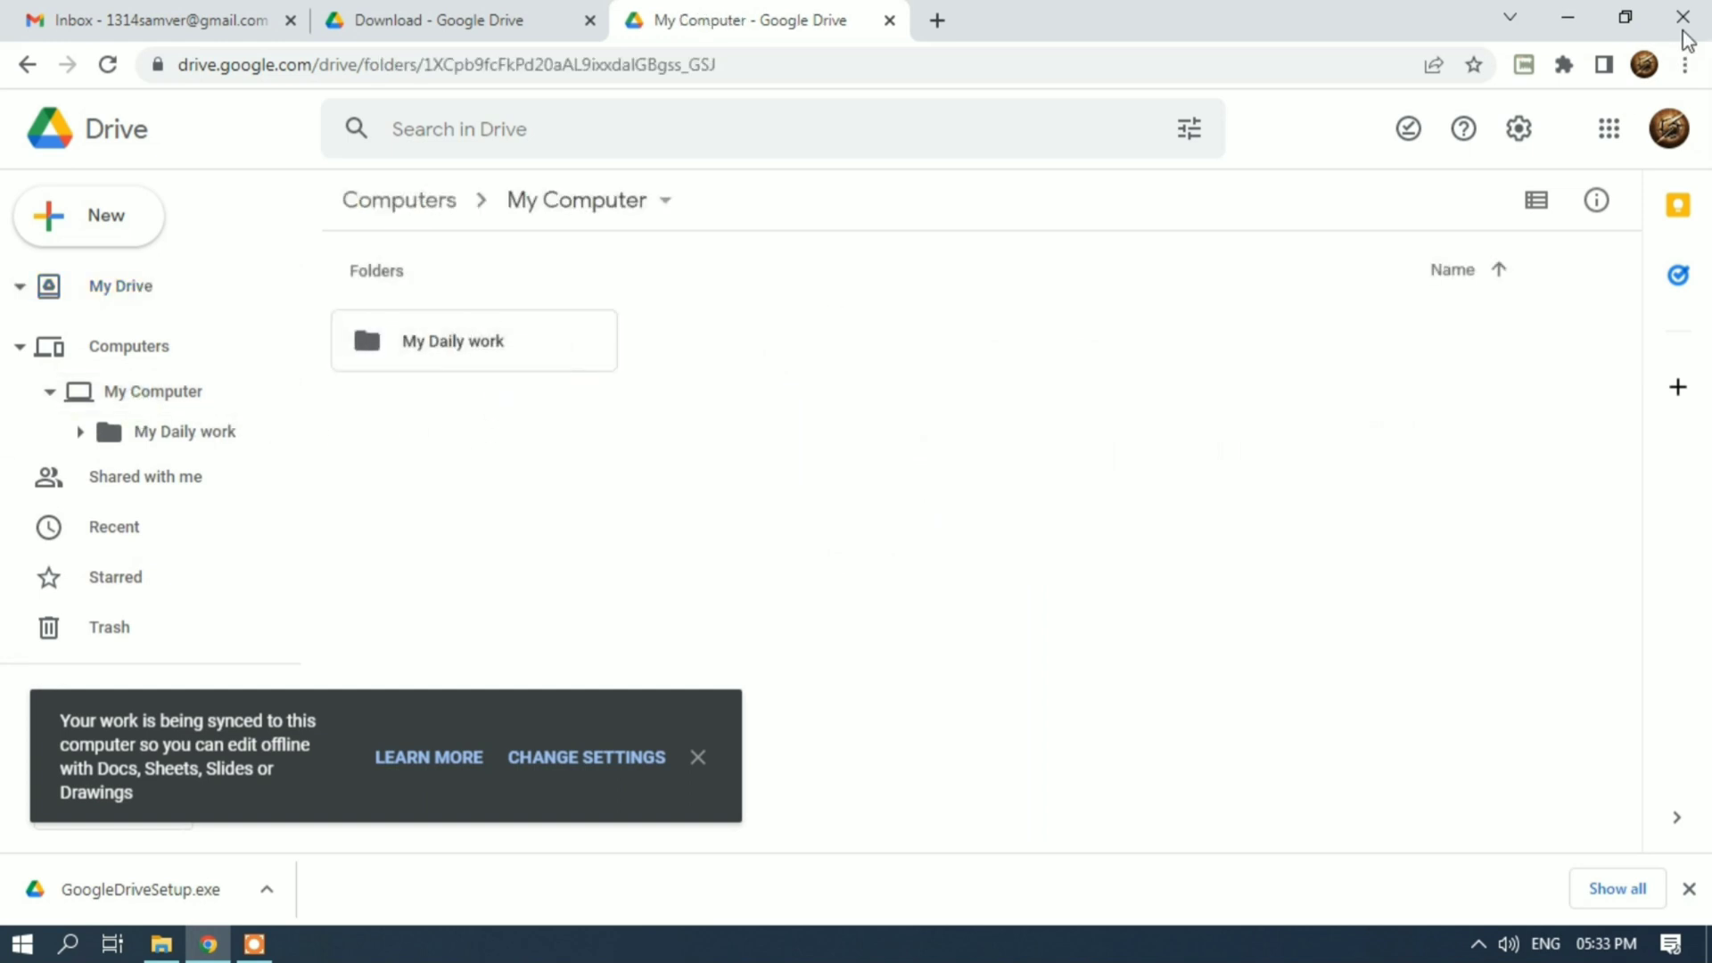
{"action": "left_click", "coordinate": [1625, 17]}
Reposition and enlarge Chrome, then open the local My Daily work folder snapped to the left half.
{"action": "left_click", "coordinate": [245, 496]}
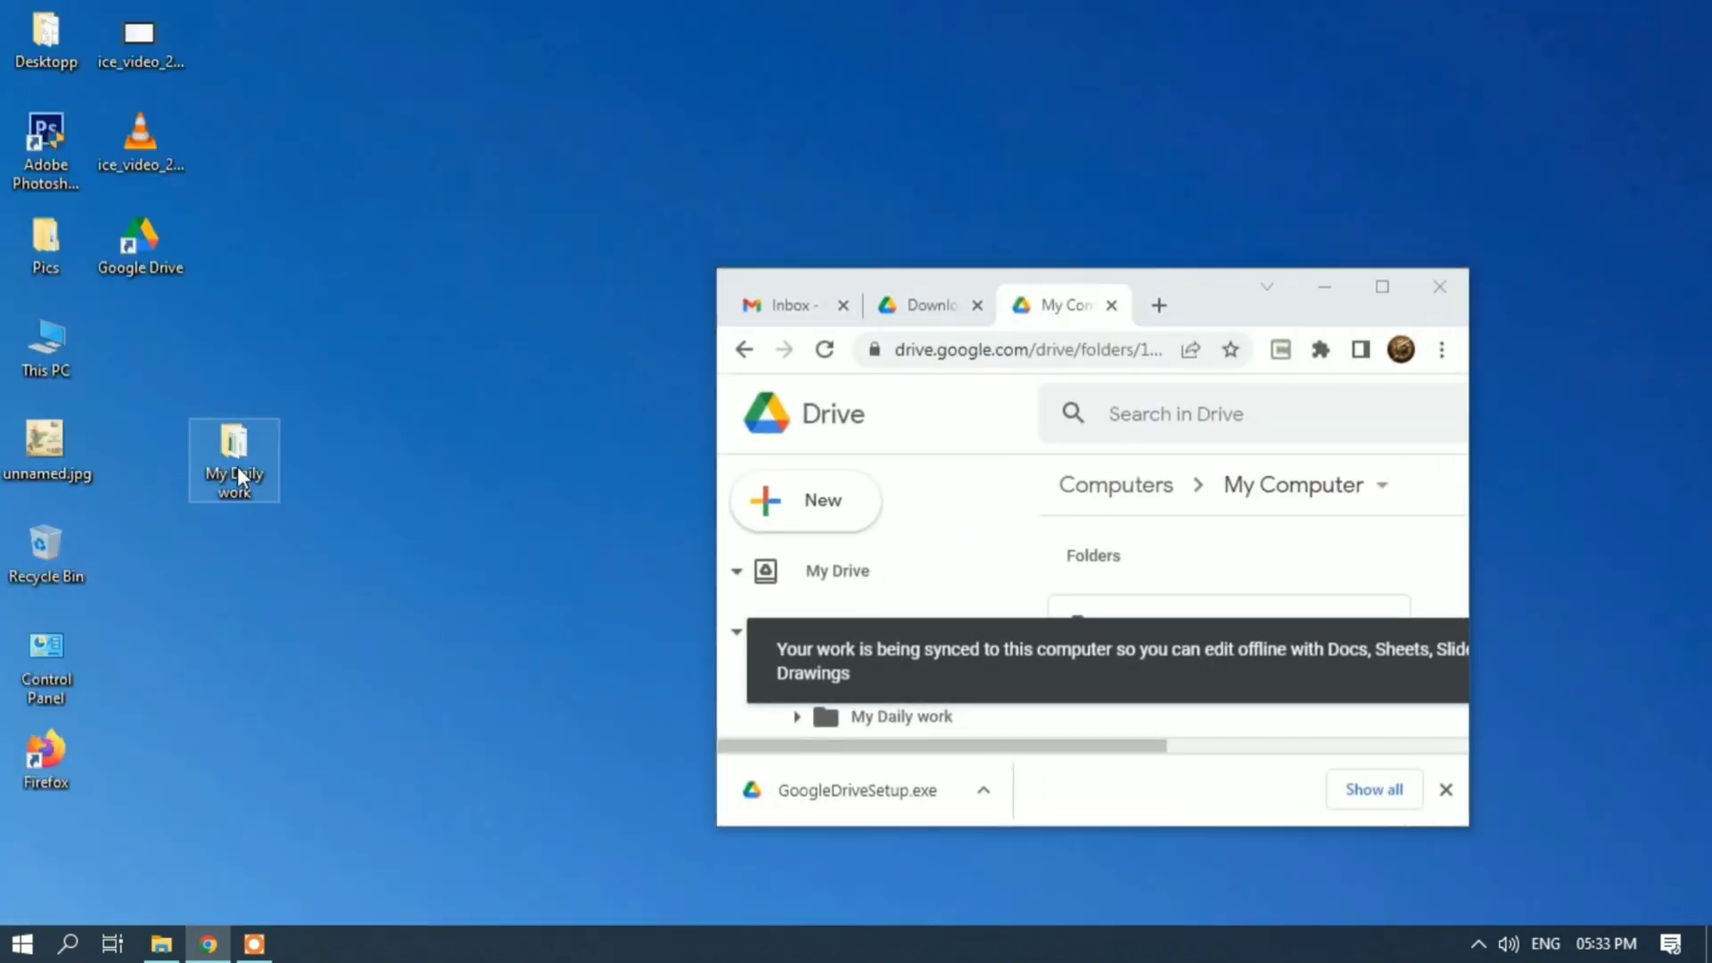
{"action": "left_click_drag", "start_coordinate": [1216, 290], "coordinate": [876, 122]}
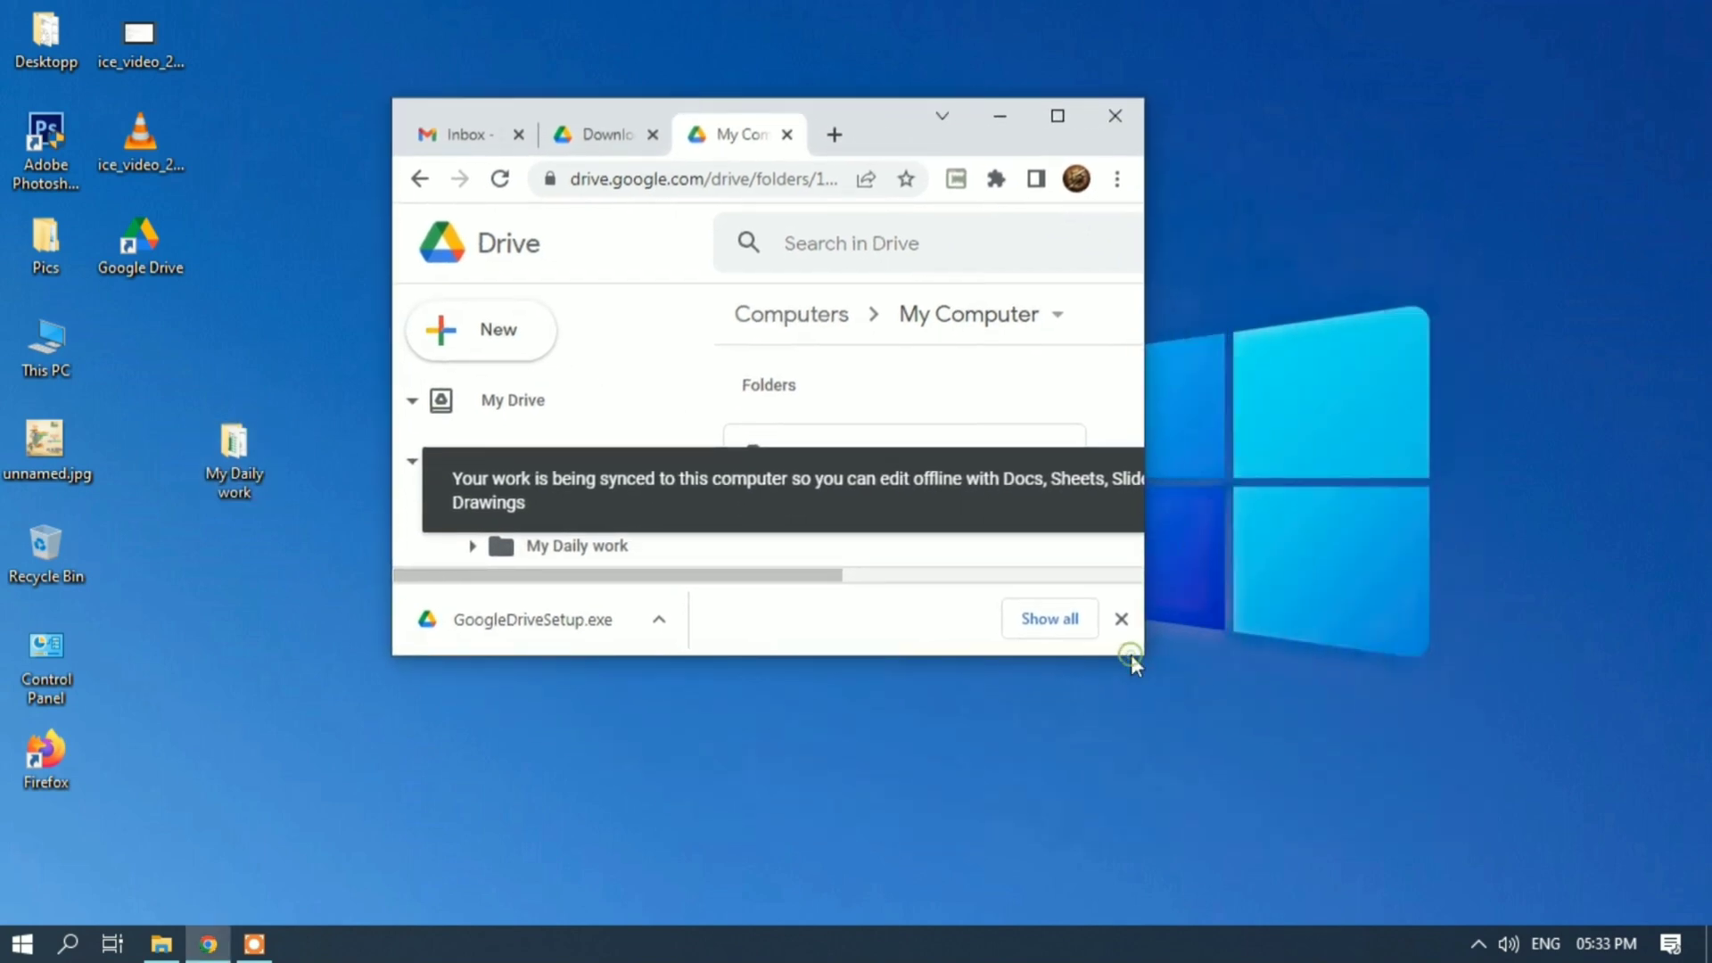
{"action": "left_click_drag", "start_coordinate": [1144, 658], "coordinate": [1406, 859]}
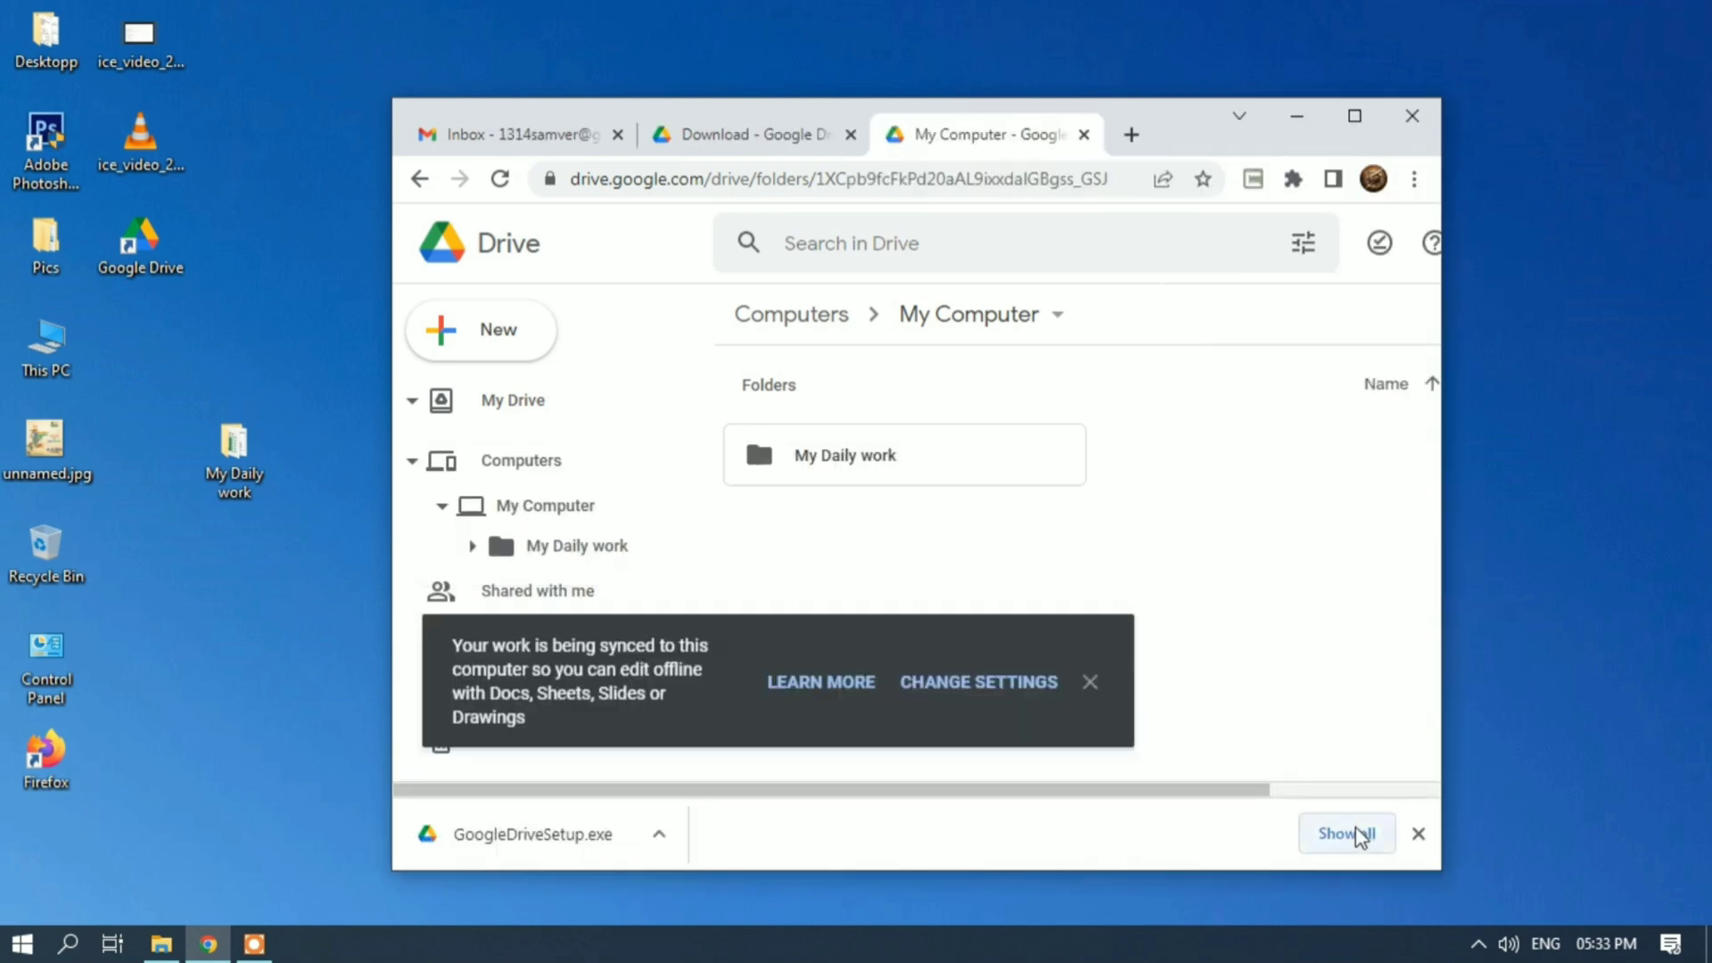
{"action": "left_click", "coordinate": [1090, 683]}
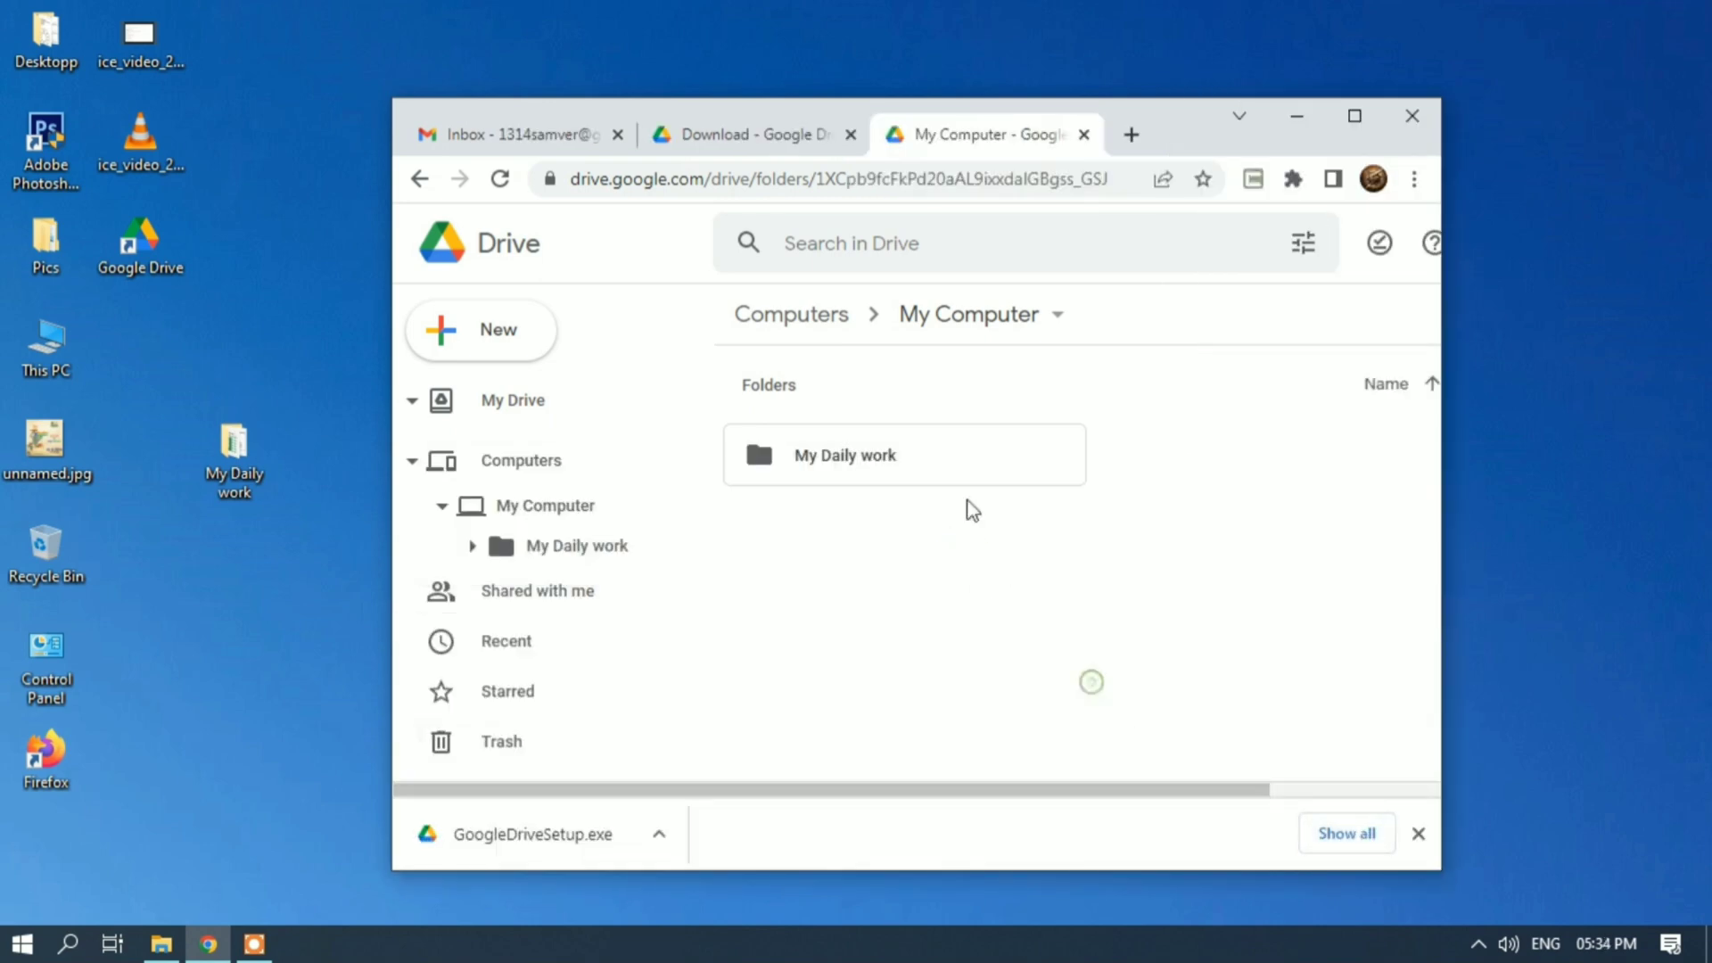
{"action": "left_click", "coordinate": [246, 472]}
{"action": "double_click", "coordinate": [246, 473]}
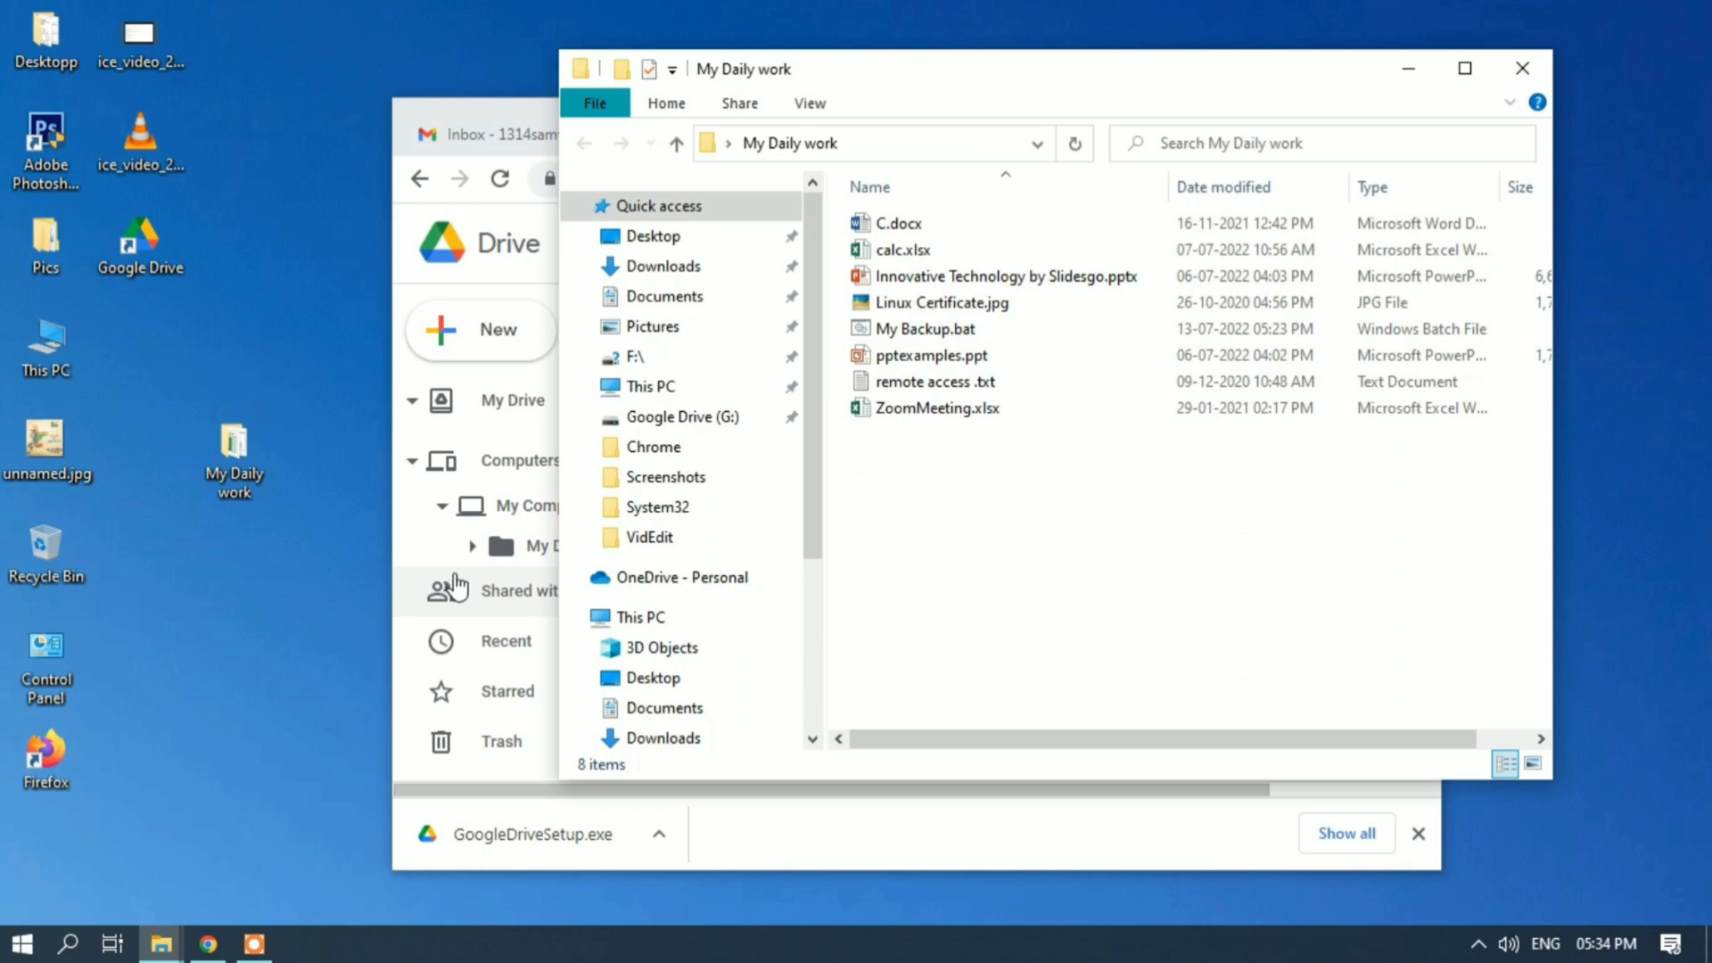
{"action": "key", "text": "super+Left"}
Open the My Daily work folder in Drive on the right half and dismiss the download notice.
{"action": "left_click", "coordinate": [1227, 352]}
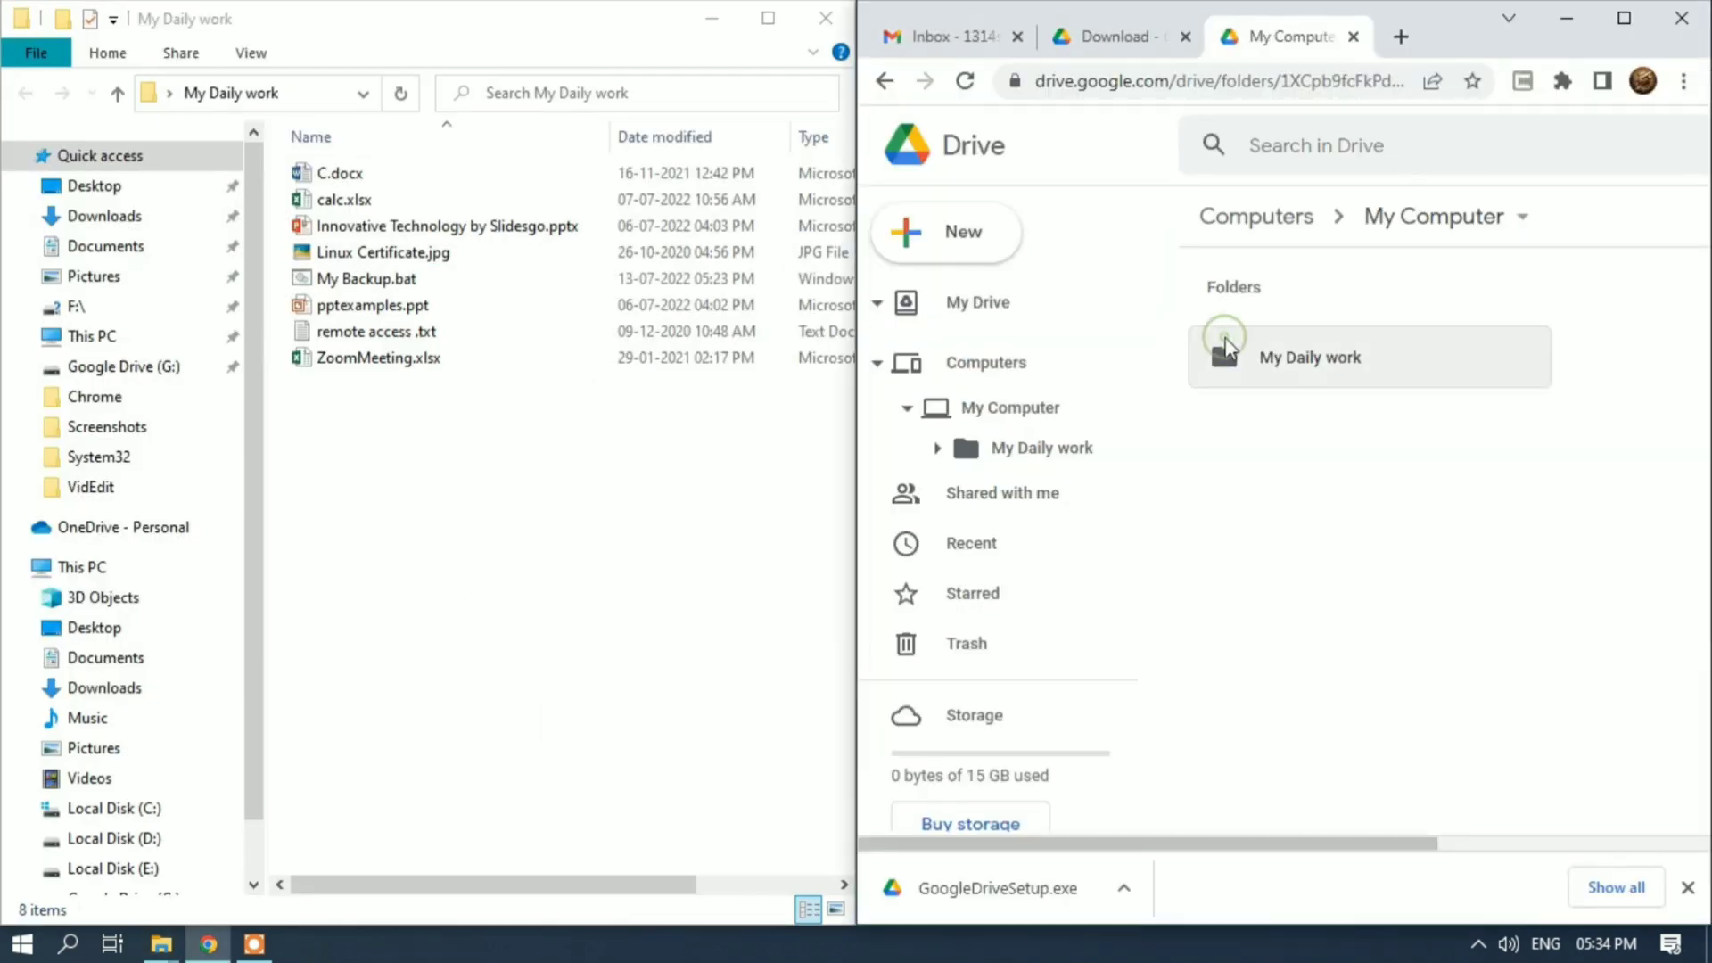
{"action": "double_click", "coordinate": [1310, 377]}
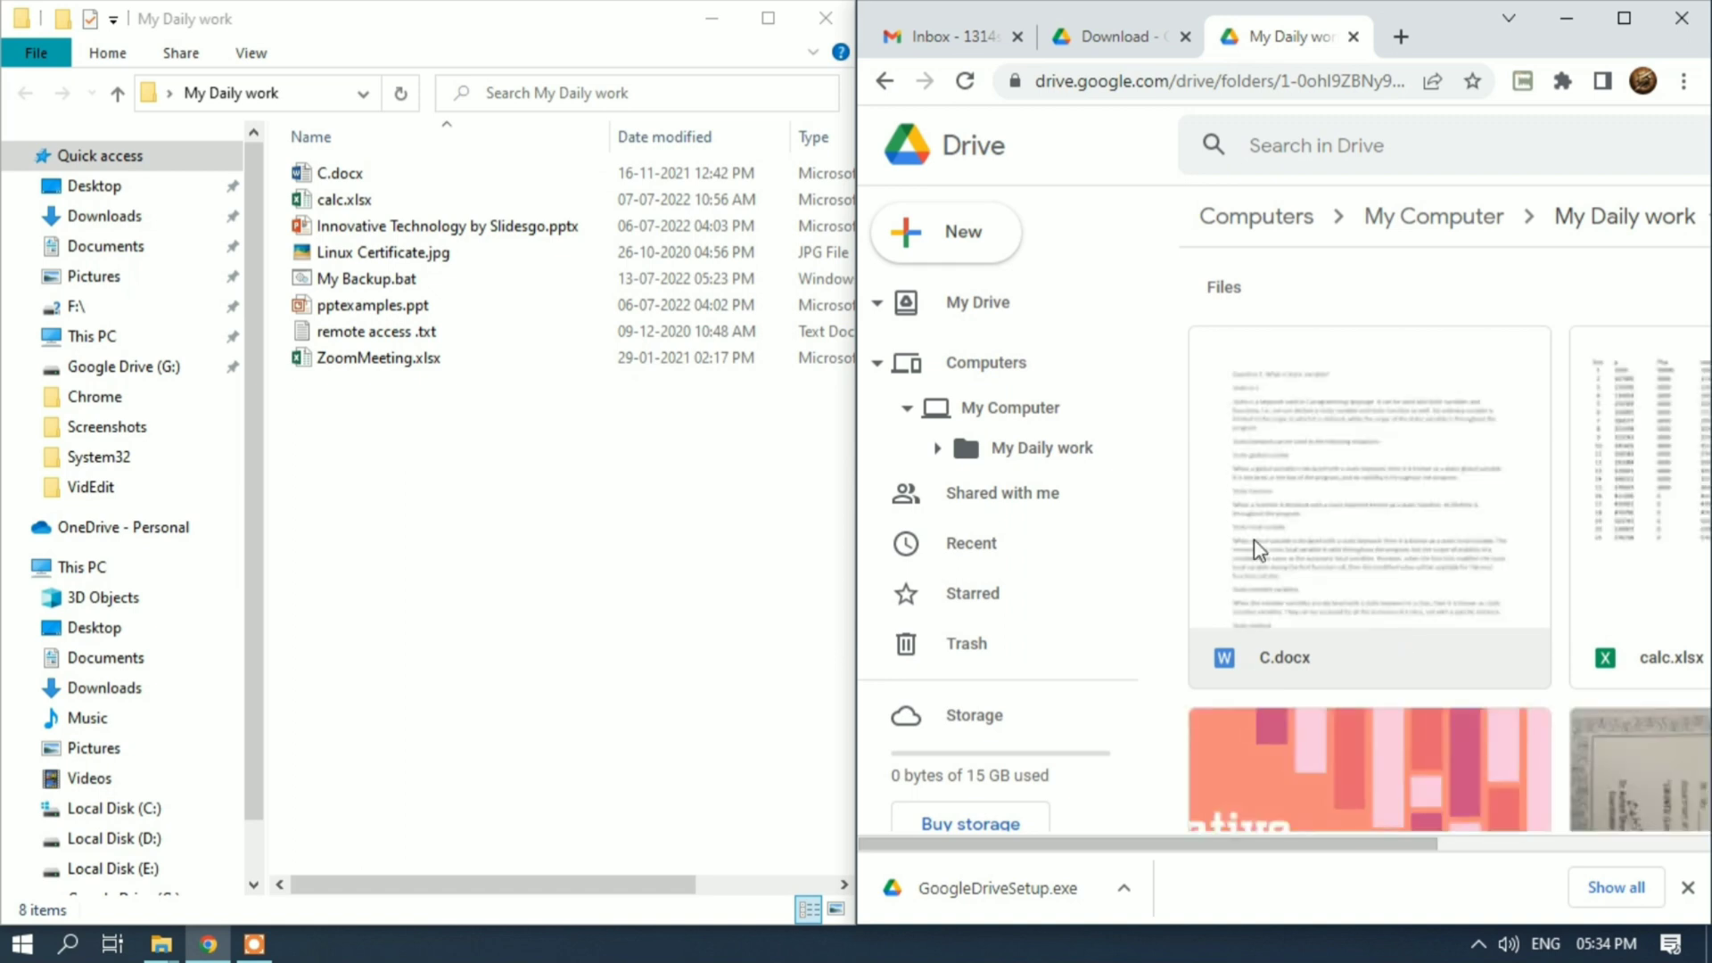
{"action": "left_click", "coordinate": [1688, 887]}
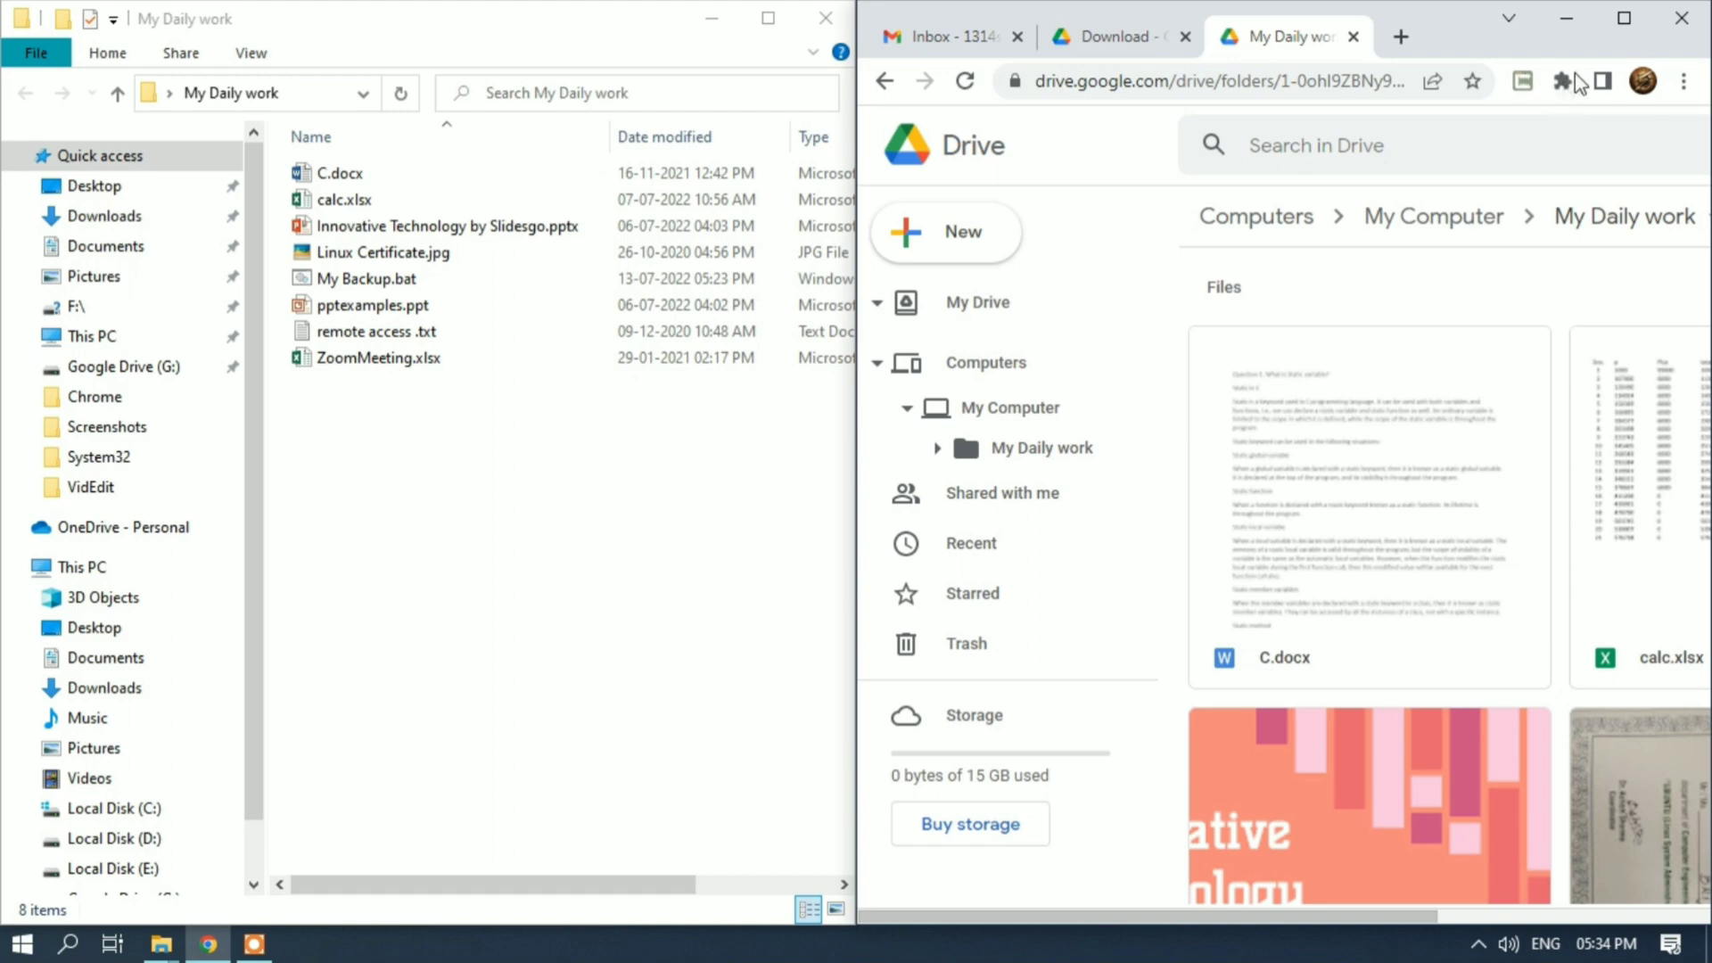
Switch Drive to List layout, with the browser back beside File Explorer.
{"action": "key", "text": "super+Up"}
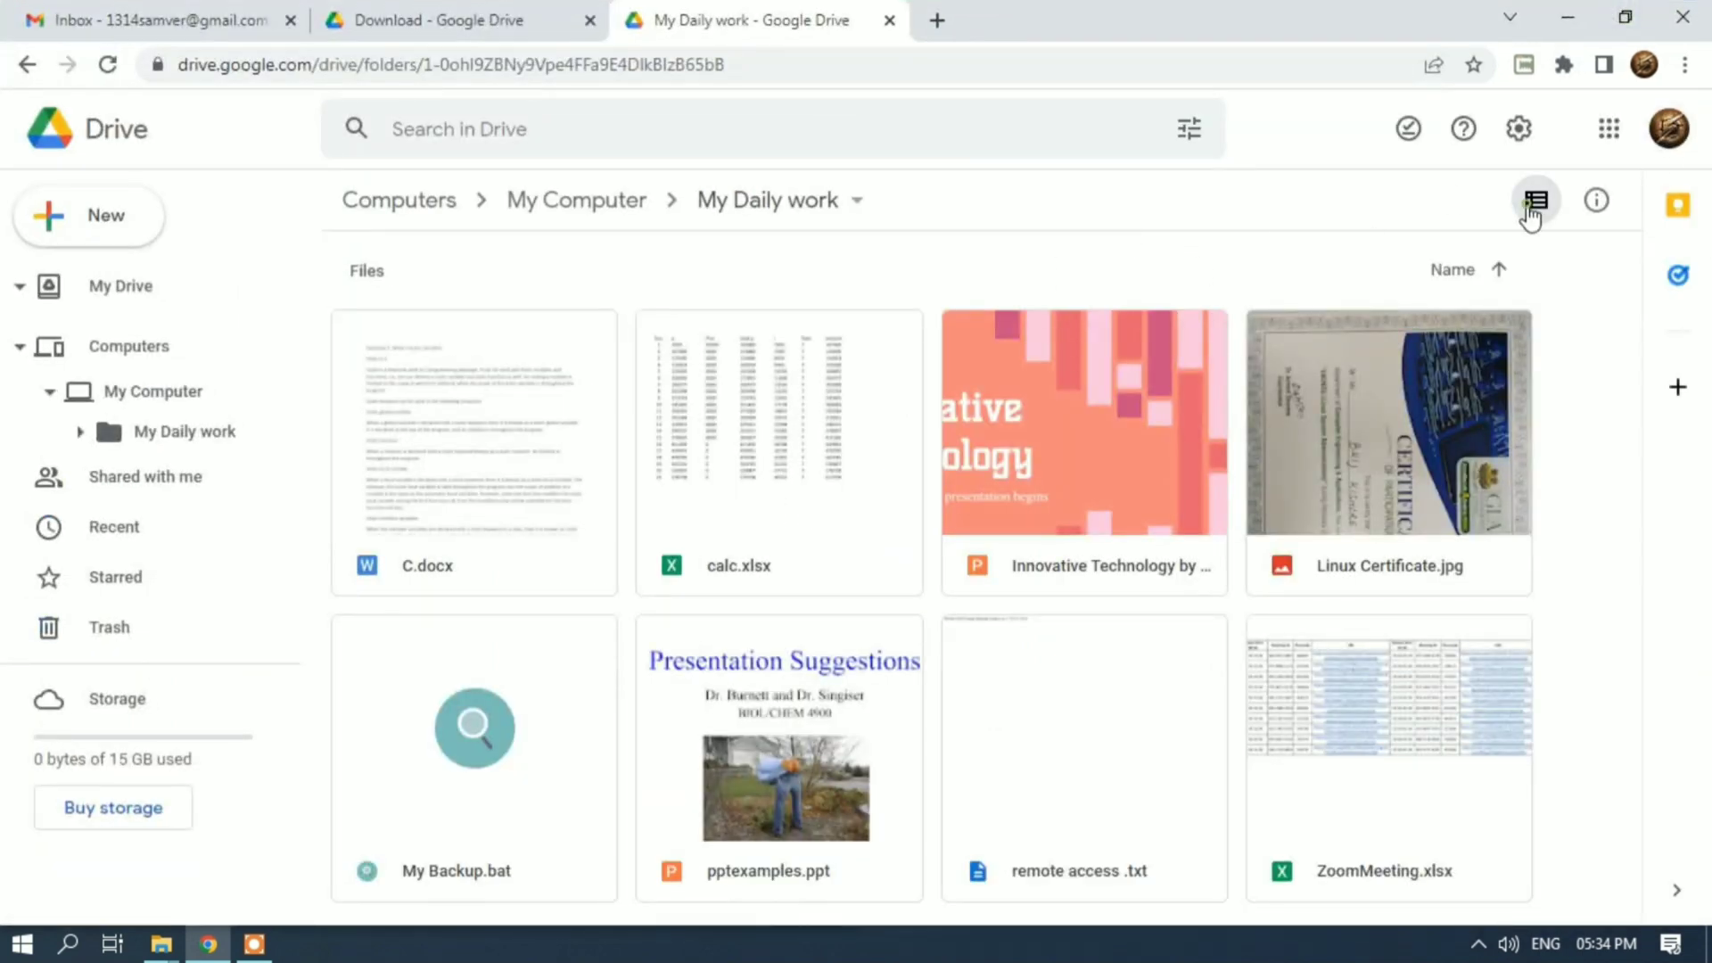
{"action": "left_click", "coordinate": [1530, 209]}
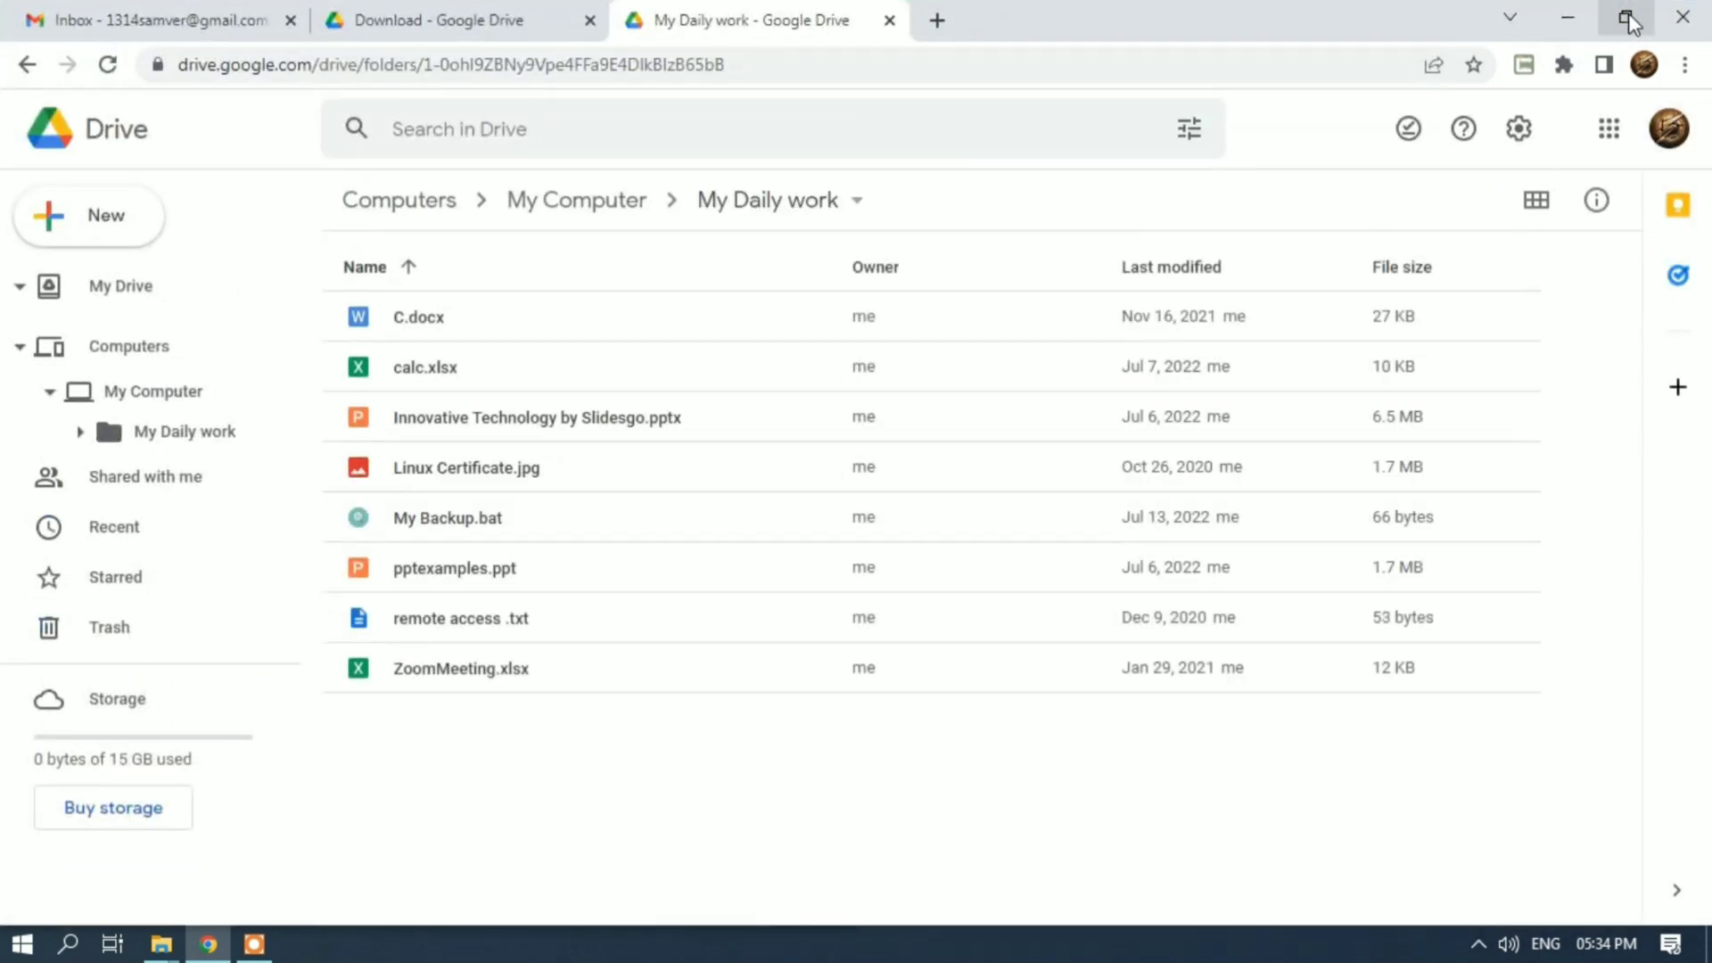
{"action": "left_click", "coordinate": [1627, 19]}
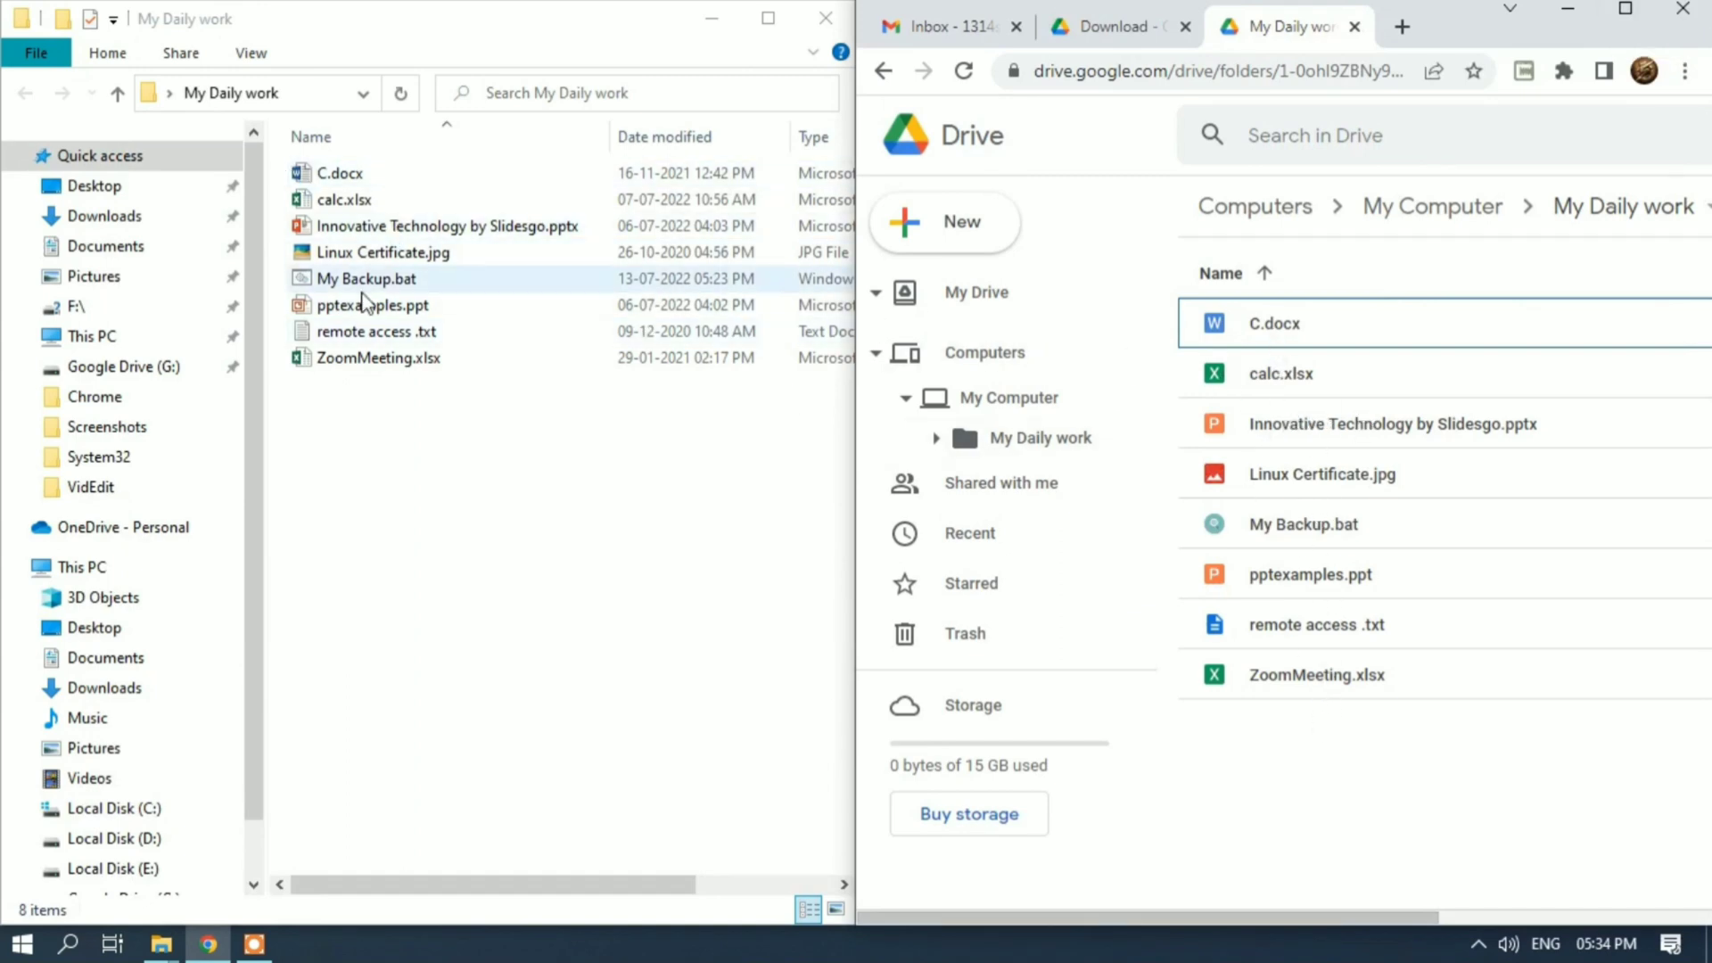
Delete ZoomMeeting.xlsx from the local folder and check that Drive's list refreshes.
{"action": "left_click", "coordinate": [371, 365]}
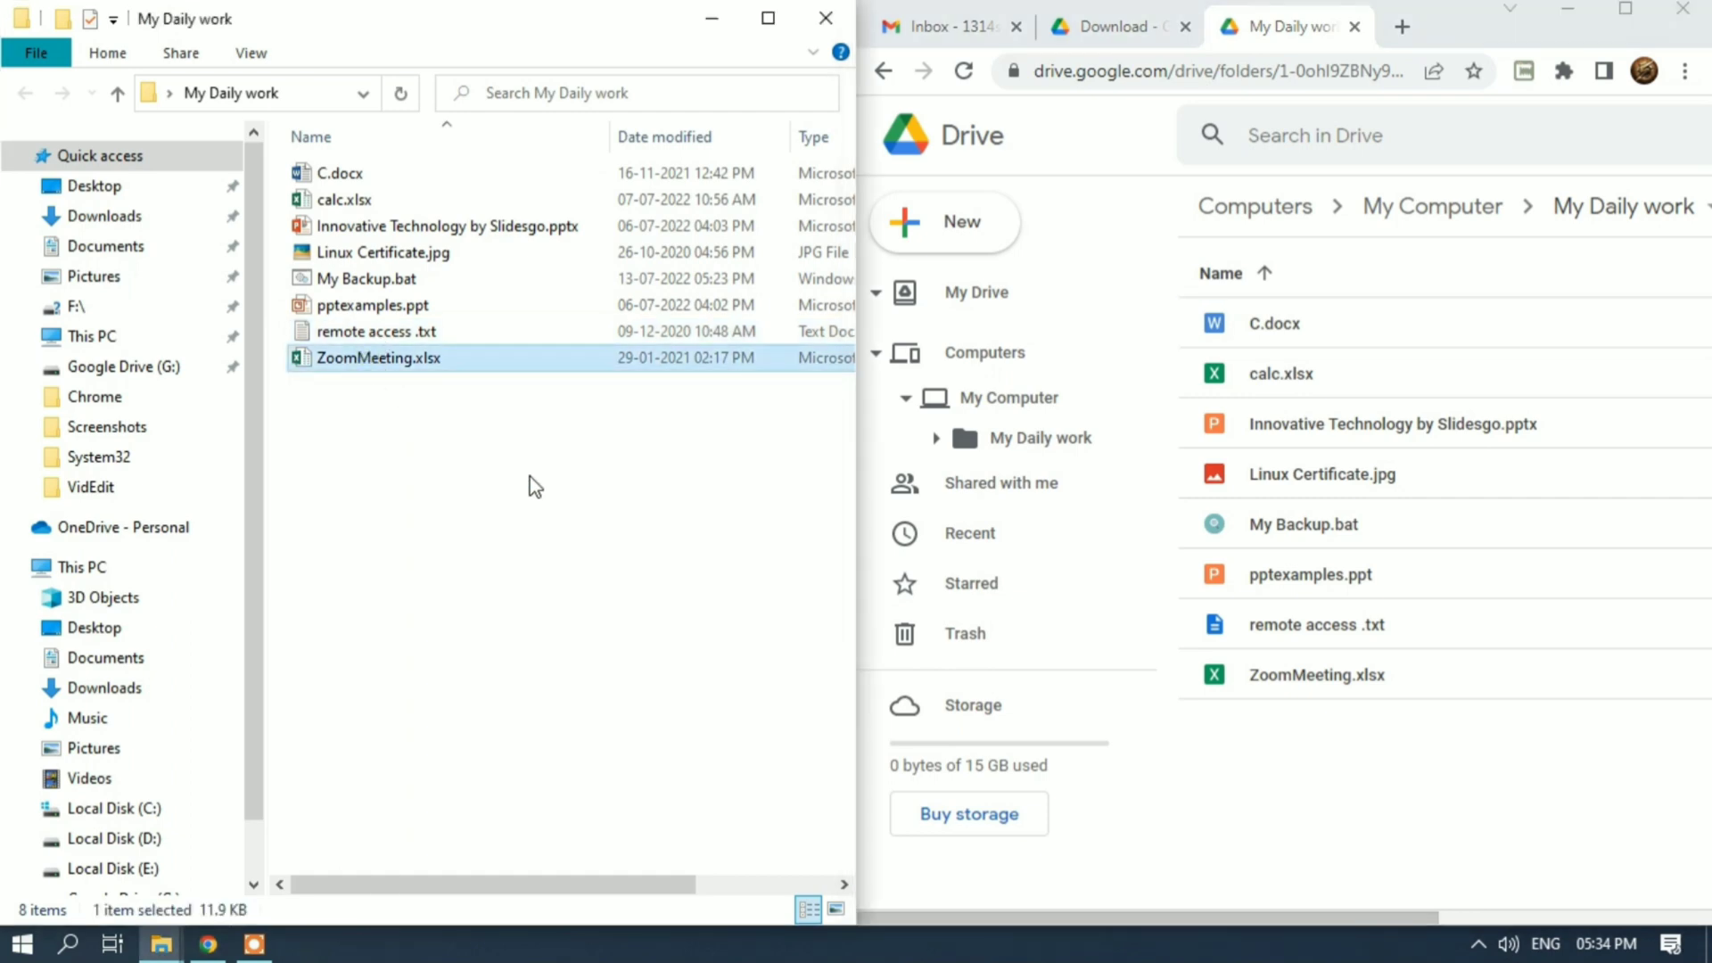
{"action": "key", "text": "Delete"}
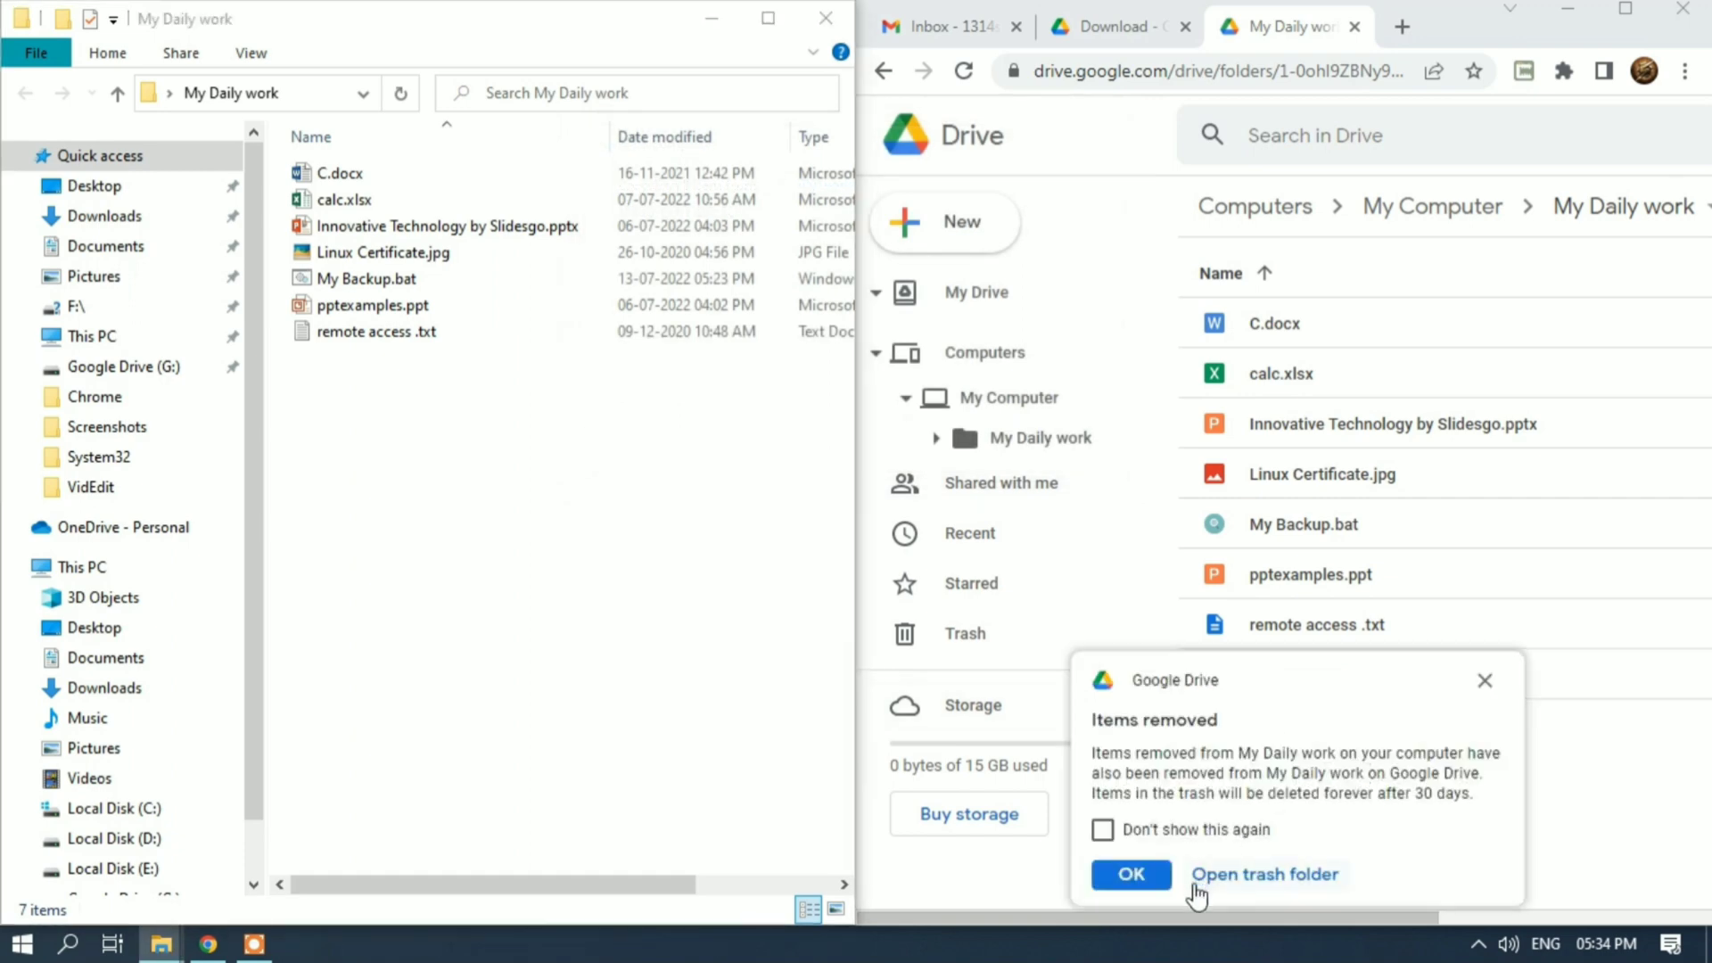
{"action": "left_click", "coordinate": [1115, 875]}
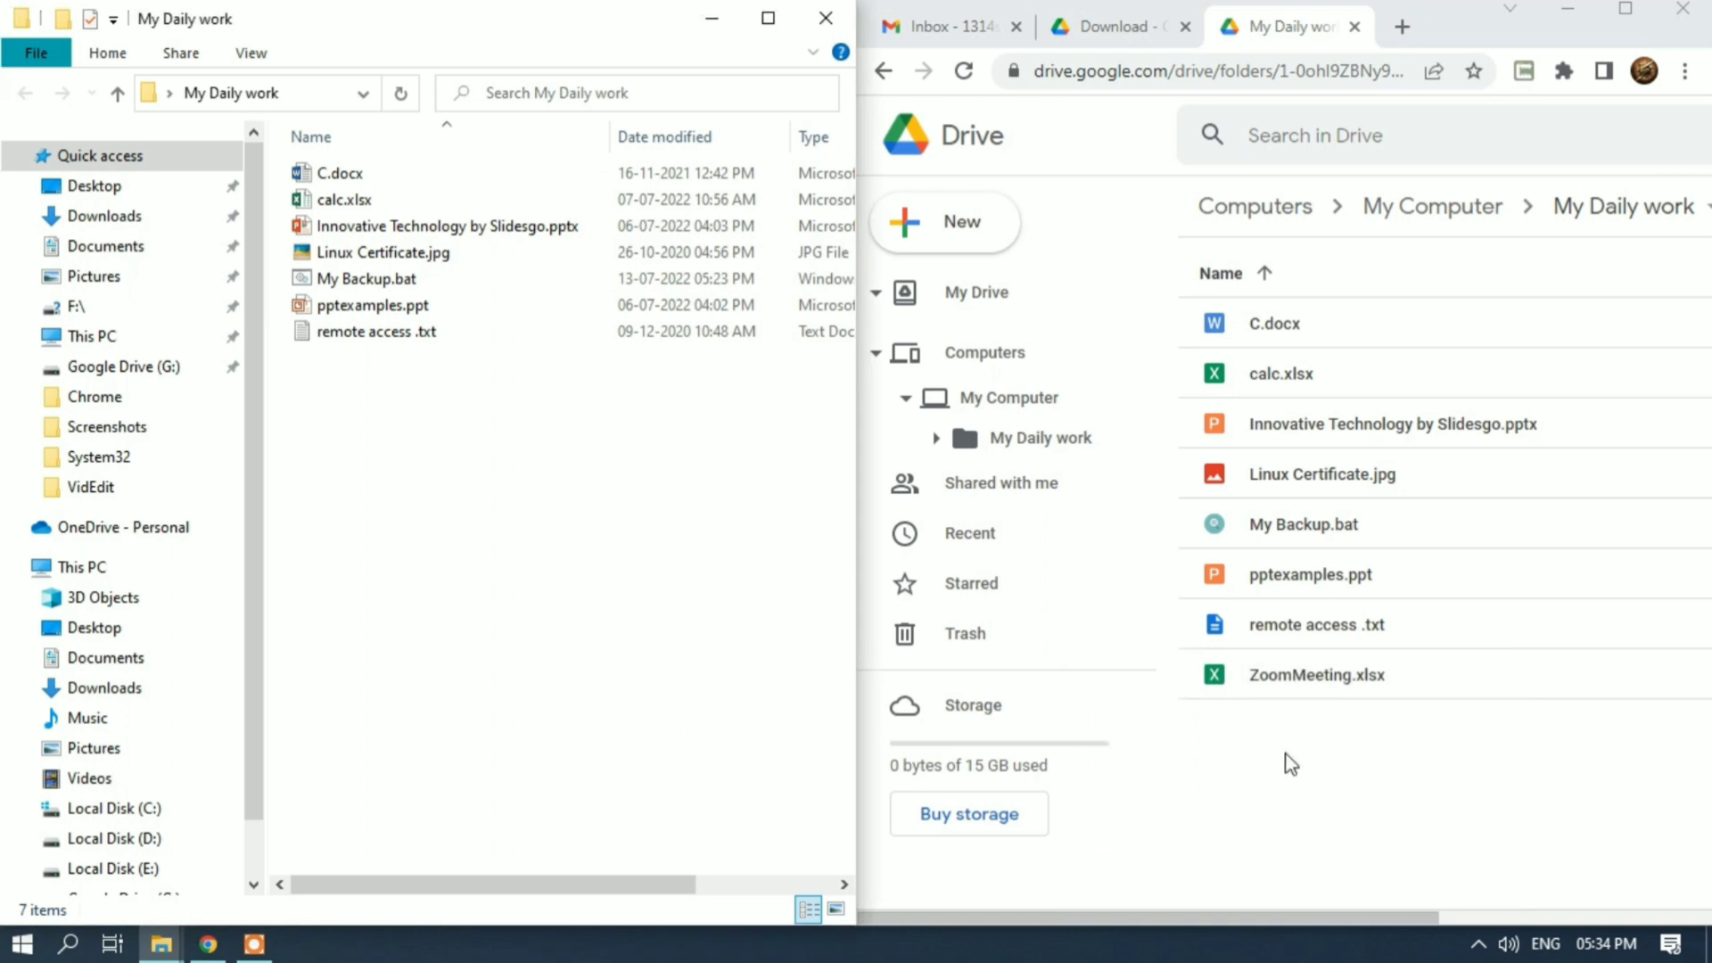
{"action": "right_click", "coordinate": [1293, 775]}
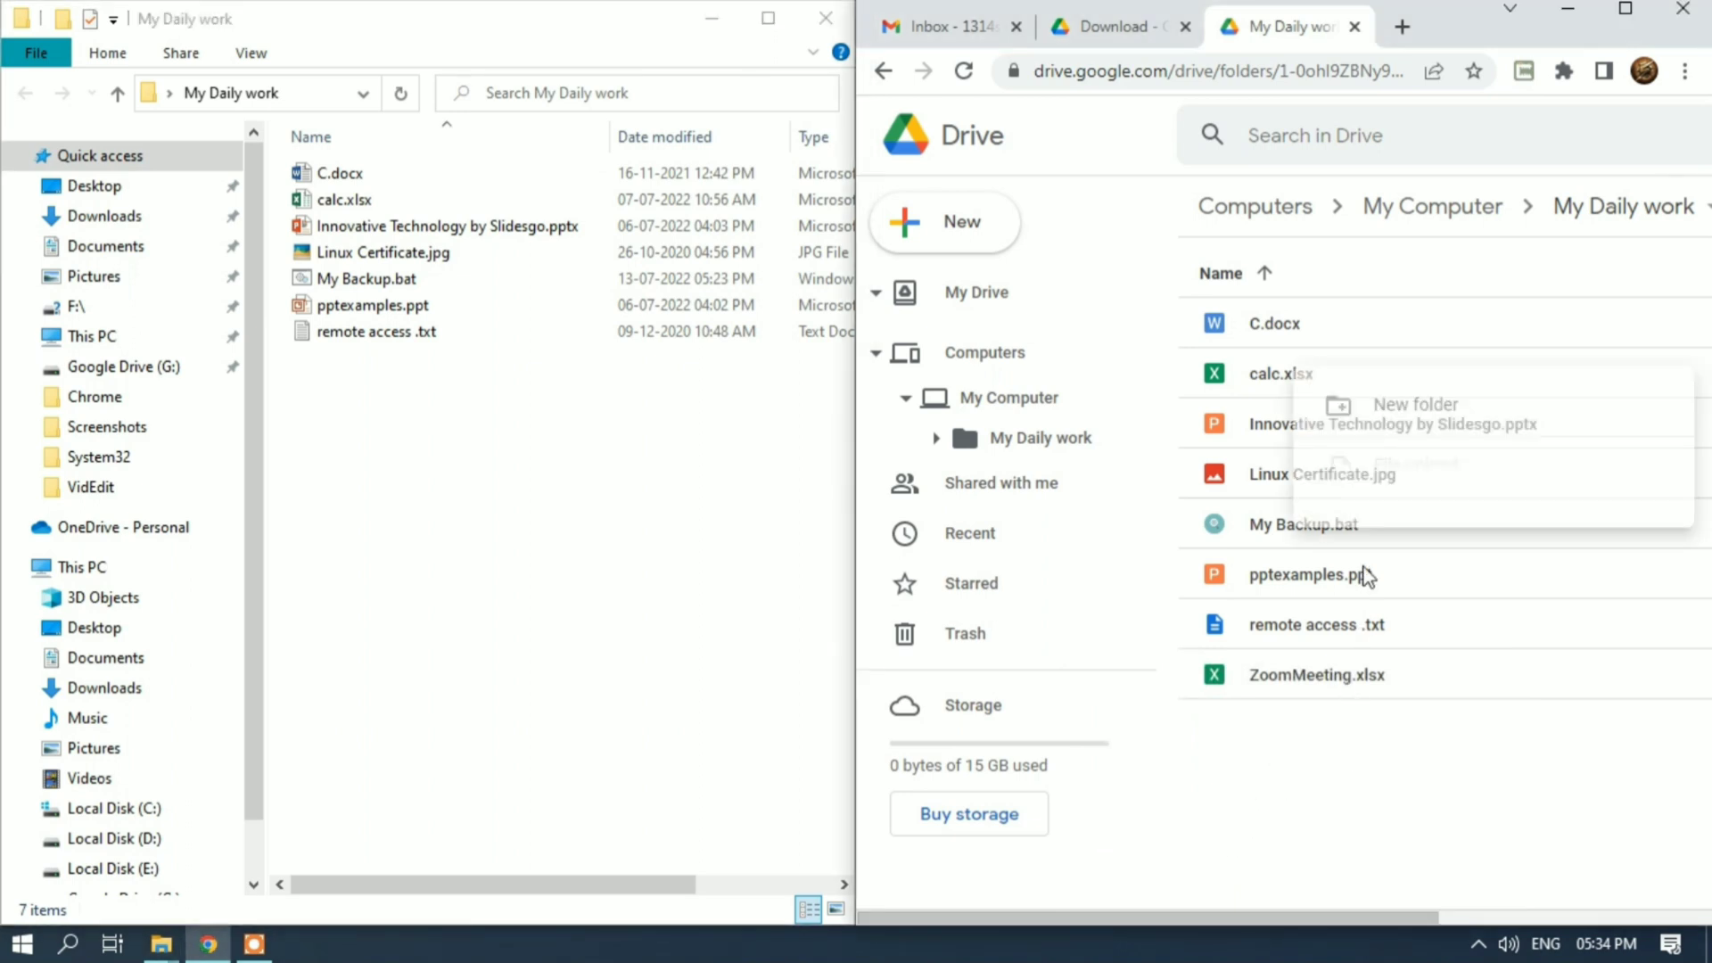
{"action": "left_click", "coordinate": [1321, 797]}
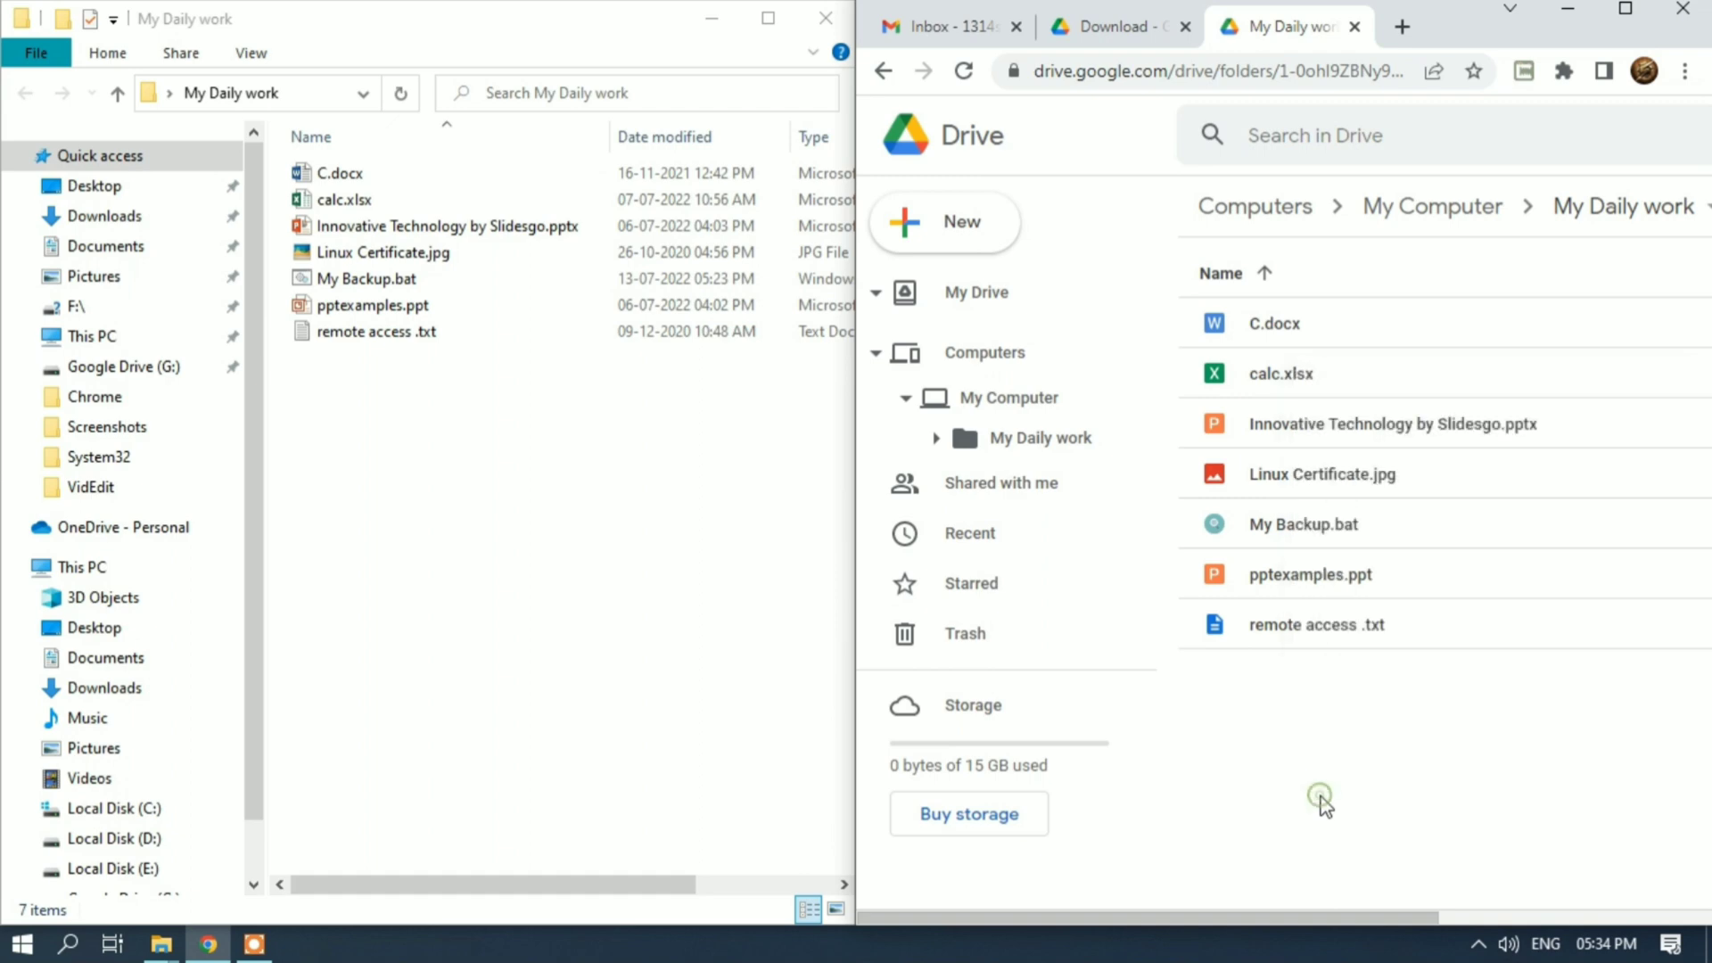
Move remote access .txt to the Drive trash and turn off the removal notice.
{"action": "left_click", "coordinate": [1319, 621]}
{"action": "key", "text": "Delete"}
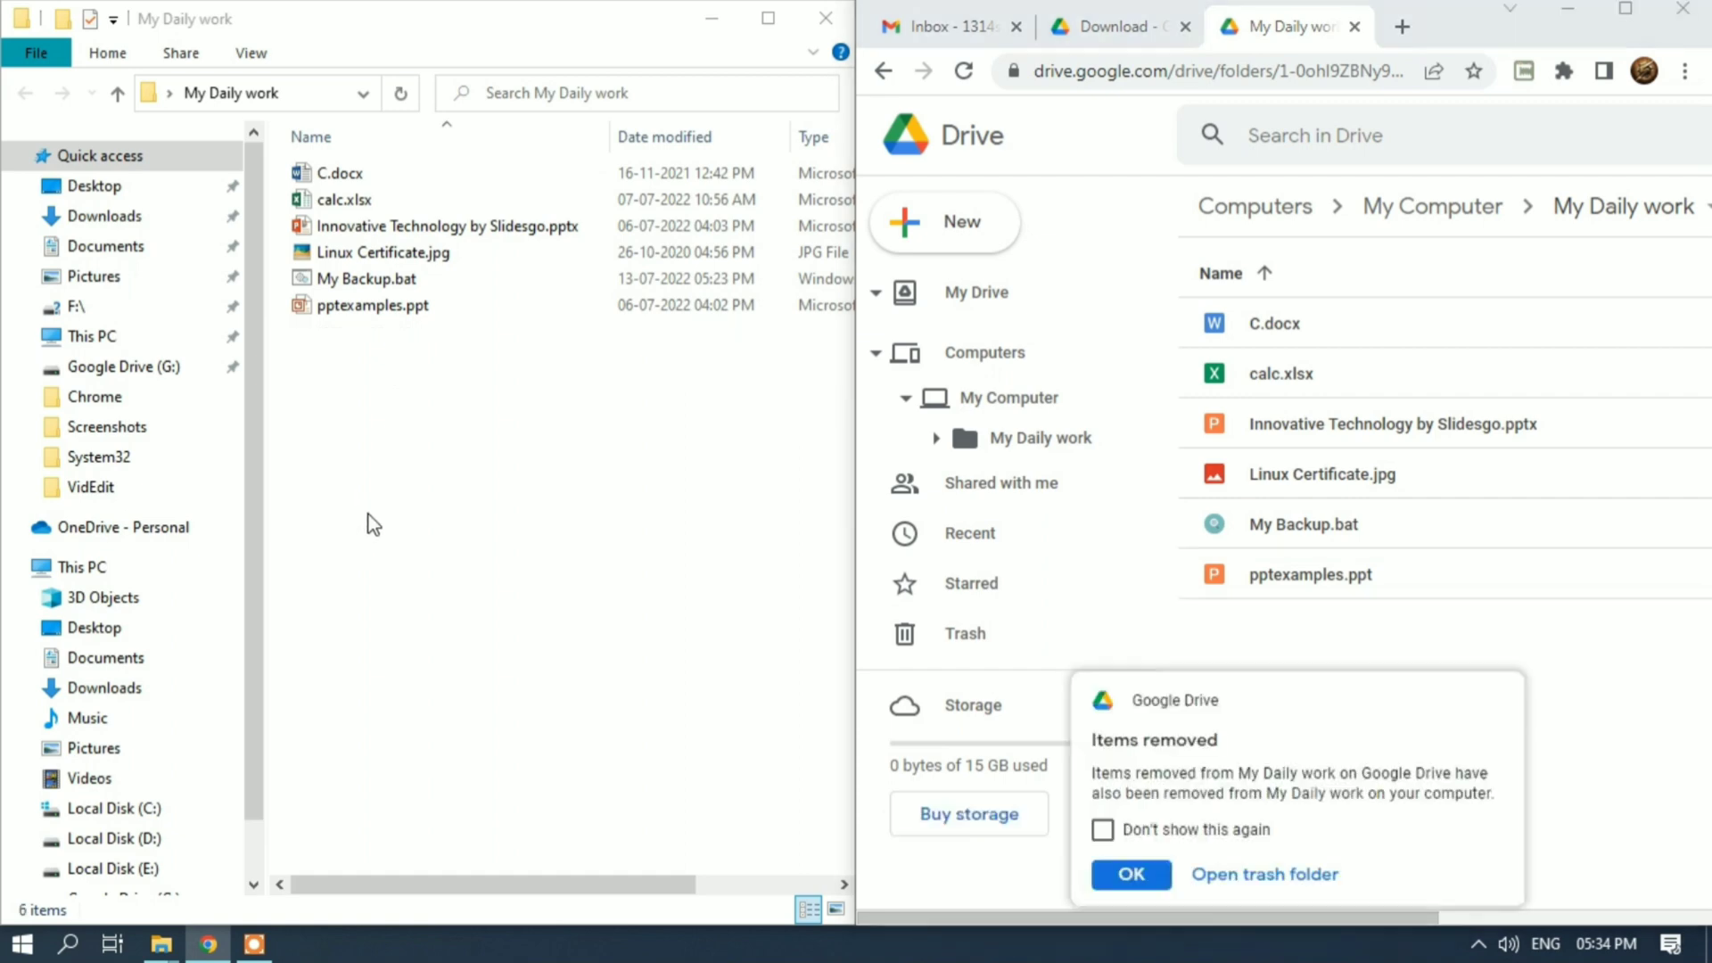
{"action": "left_click", "coordinate": [1103, 831]}
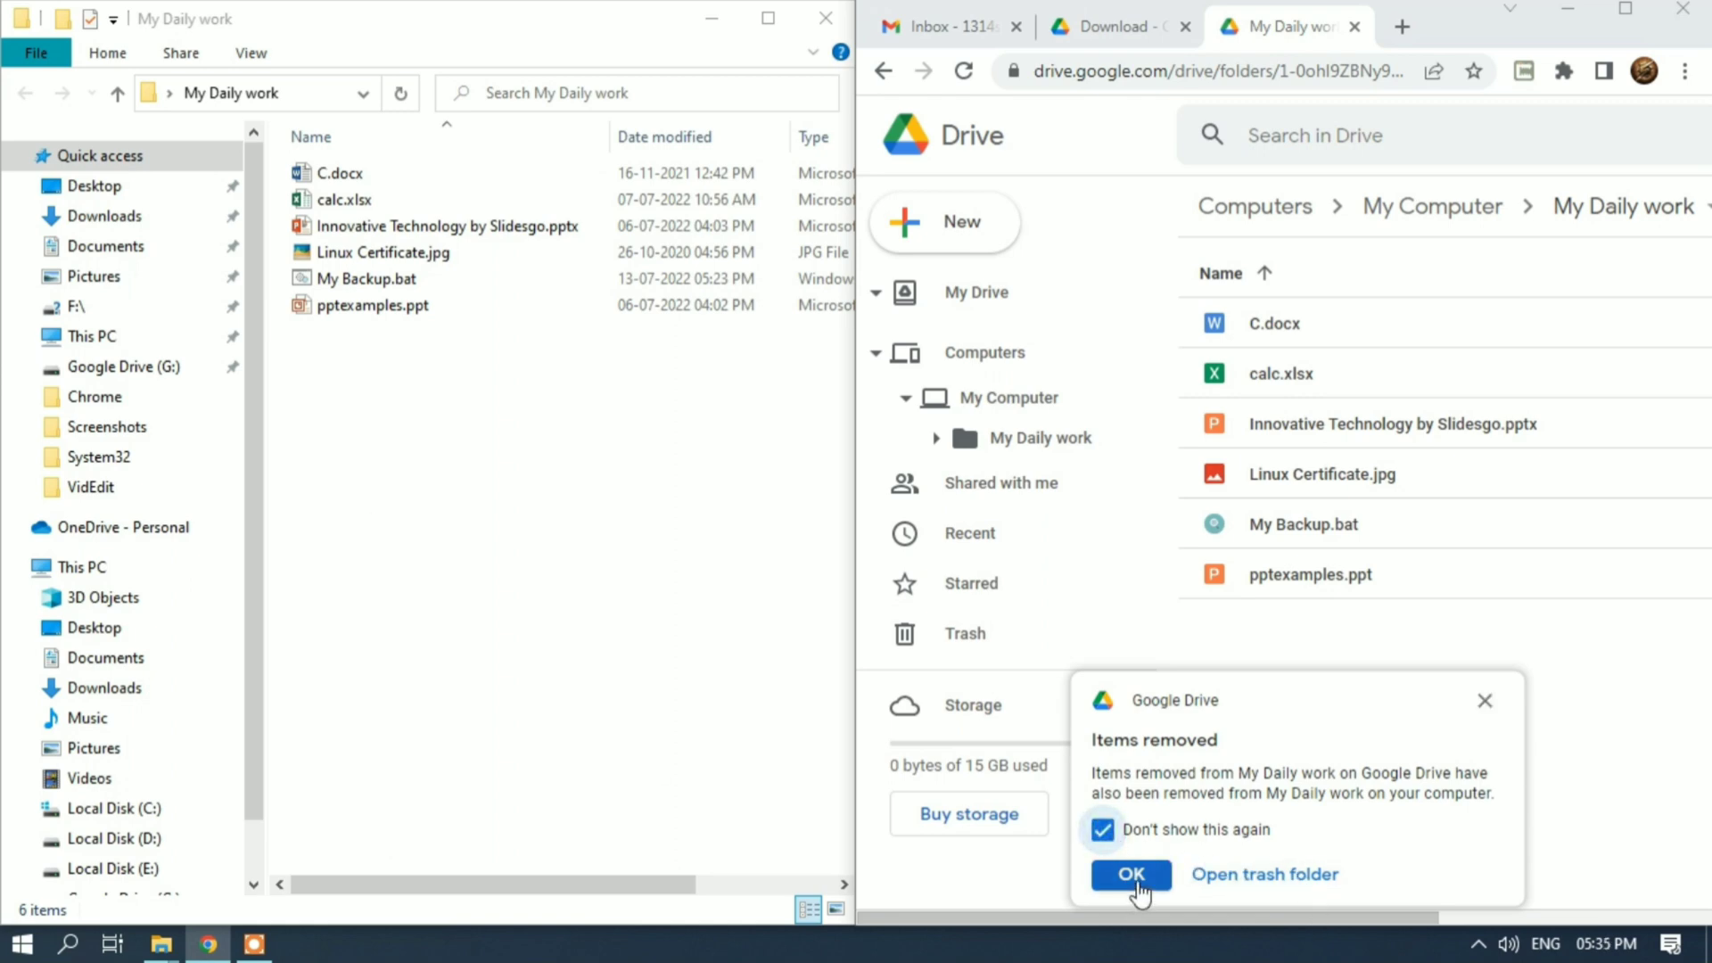
{"action": "left_click", "coordinate": [1138, 883]}
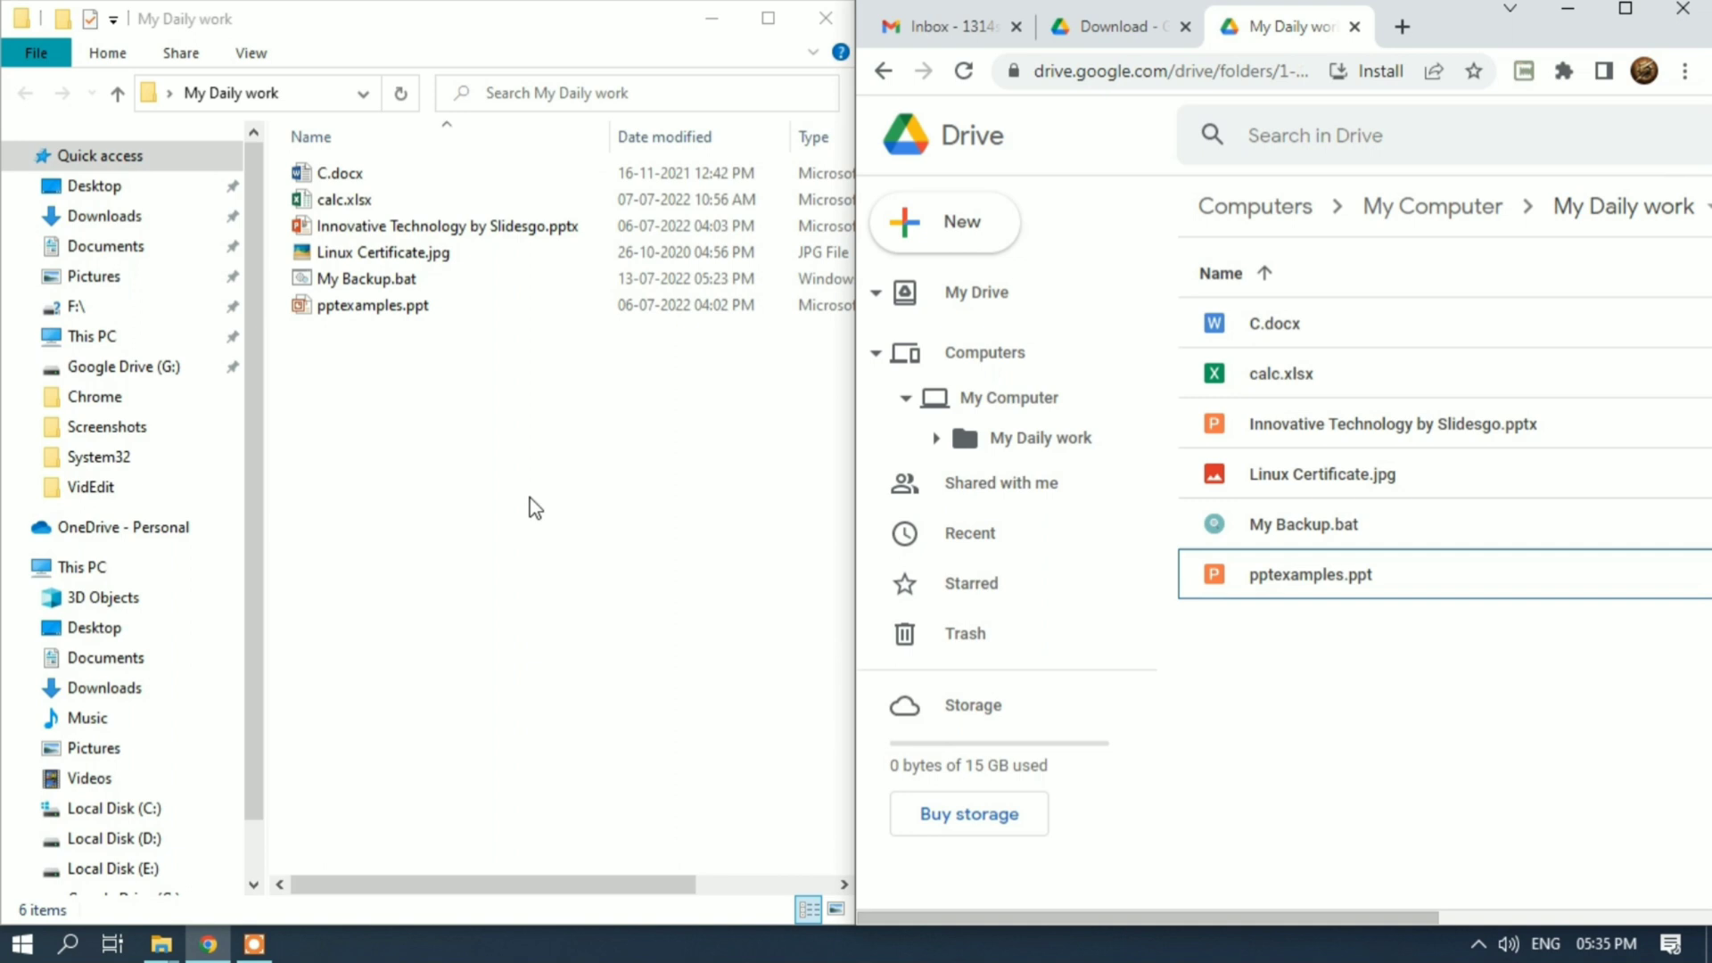
Delete pptexamples.ppt from the local folder and confirm the Drive removal notice.
{"action": "left_click", "coordinate": [354, 316]}
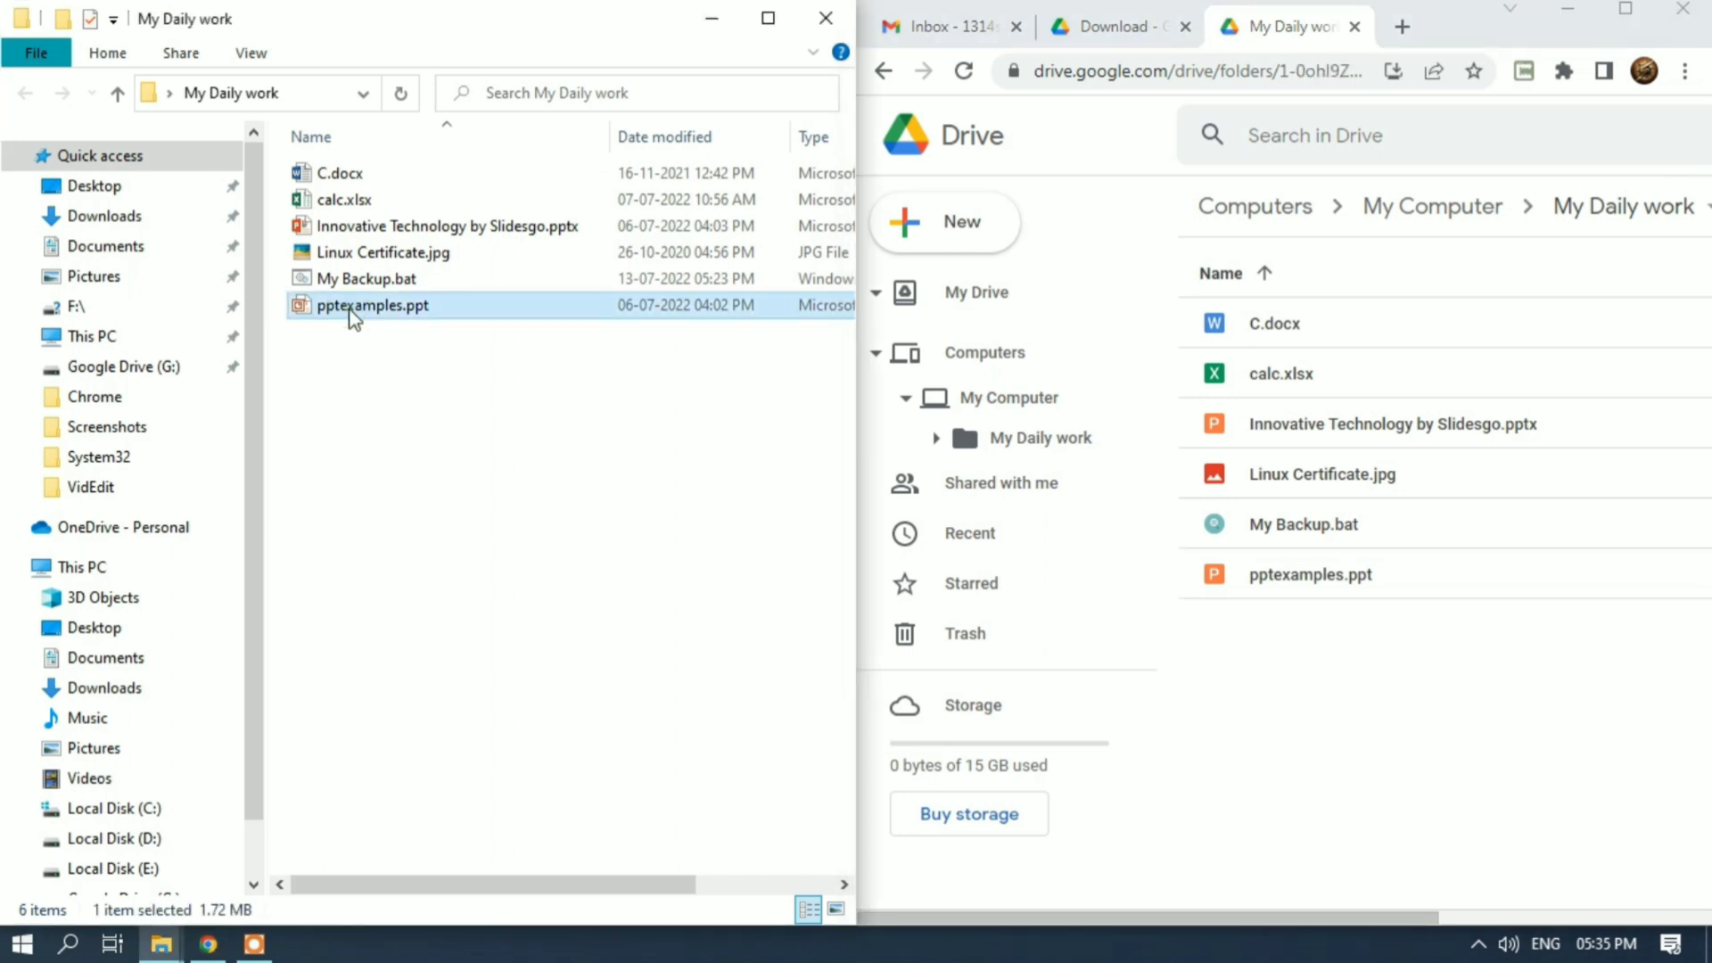
{"action": "key", "text": "Delete"}
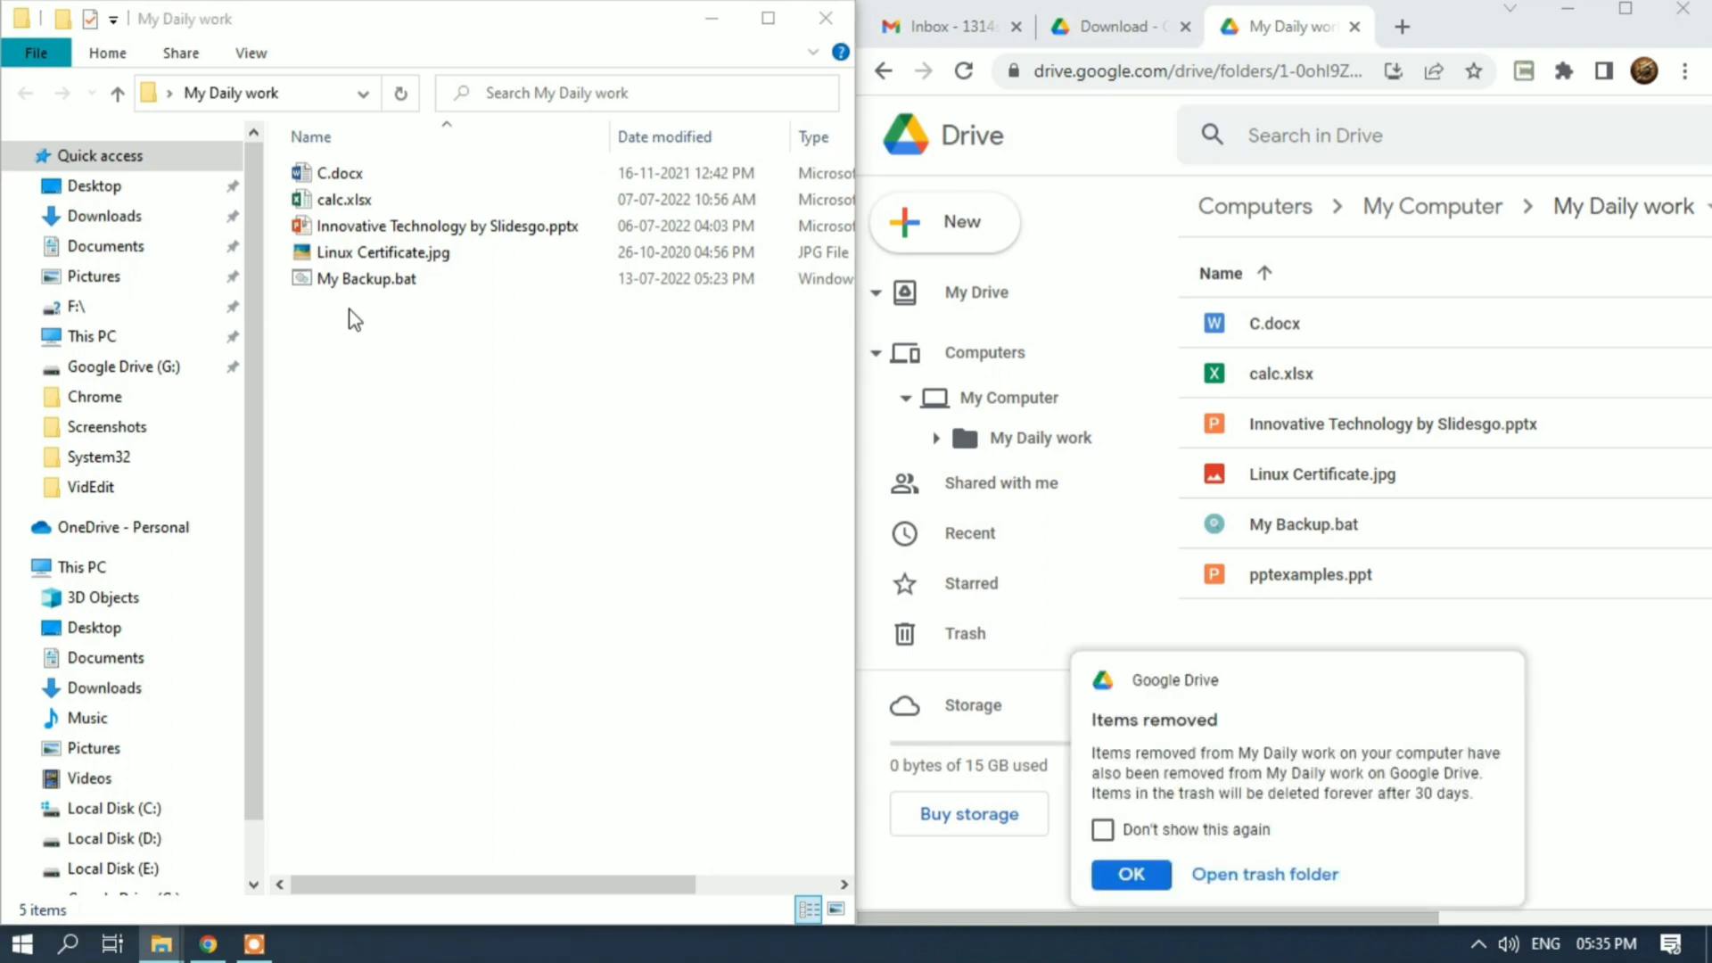
{"action": "left_click", "coordinate": [1102, 829]}
{"action": "left_click", "coordinate": [1131, 875]}
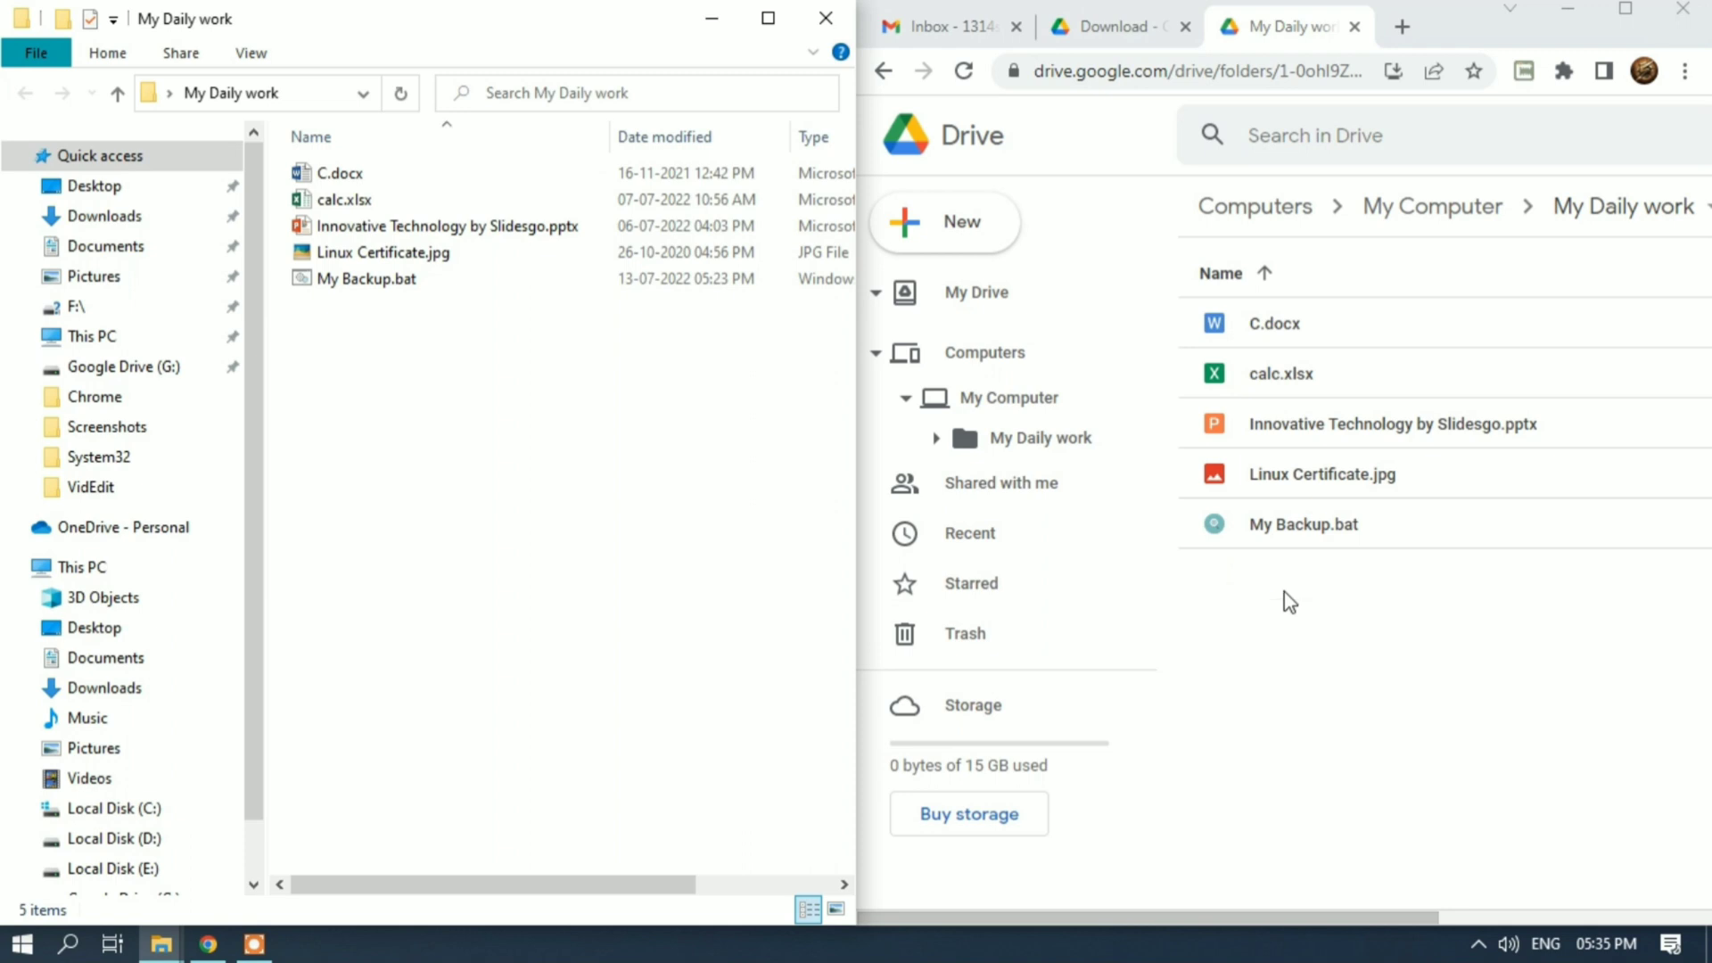
{"action": "left_click", "coordinate": [1284, 591]}
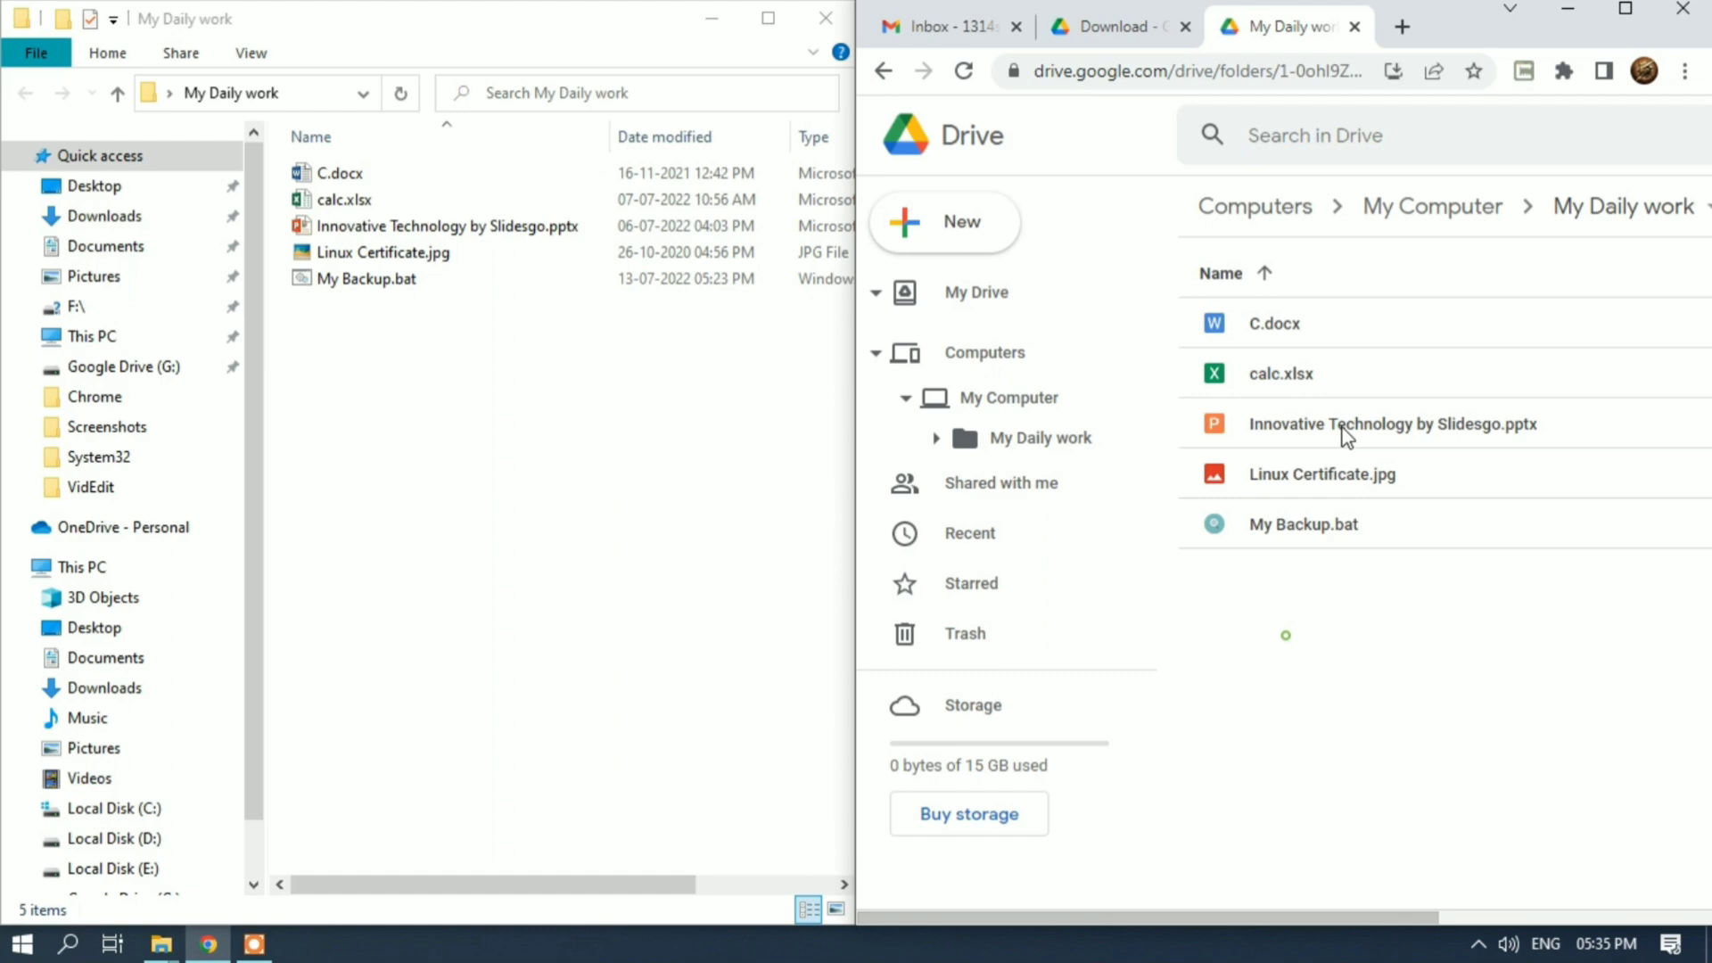
Select all five remaining files in the Drive list and move them to the trash.
{"action": "left_click_drag", "start_coordinate": [1353, 294], "coordinate": [1311, 584]}
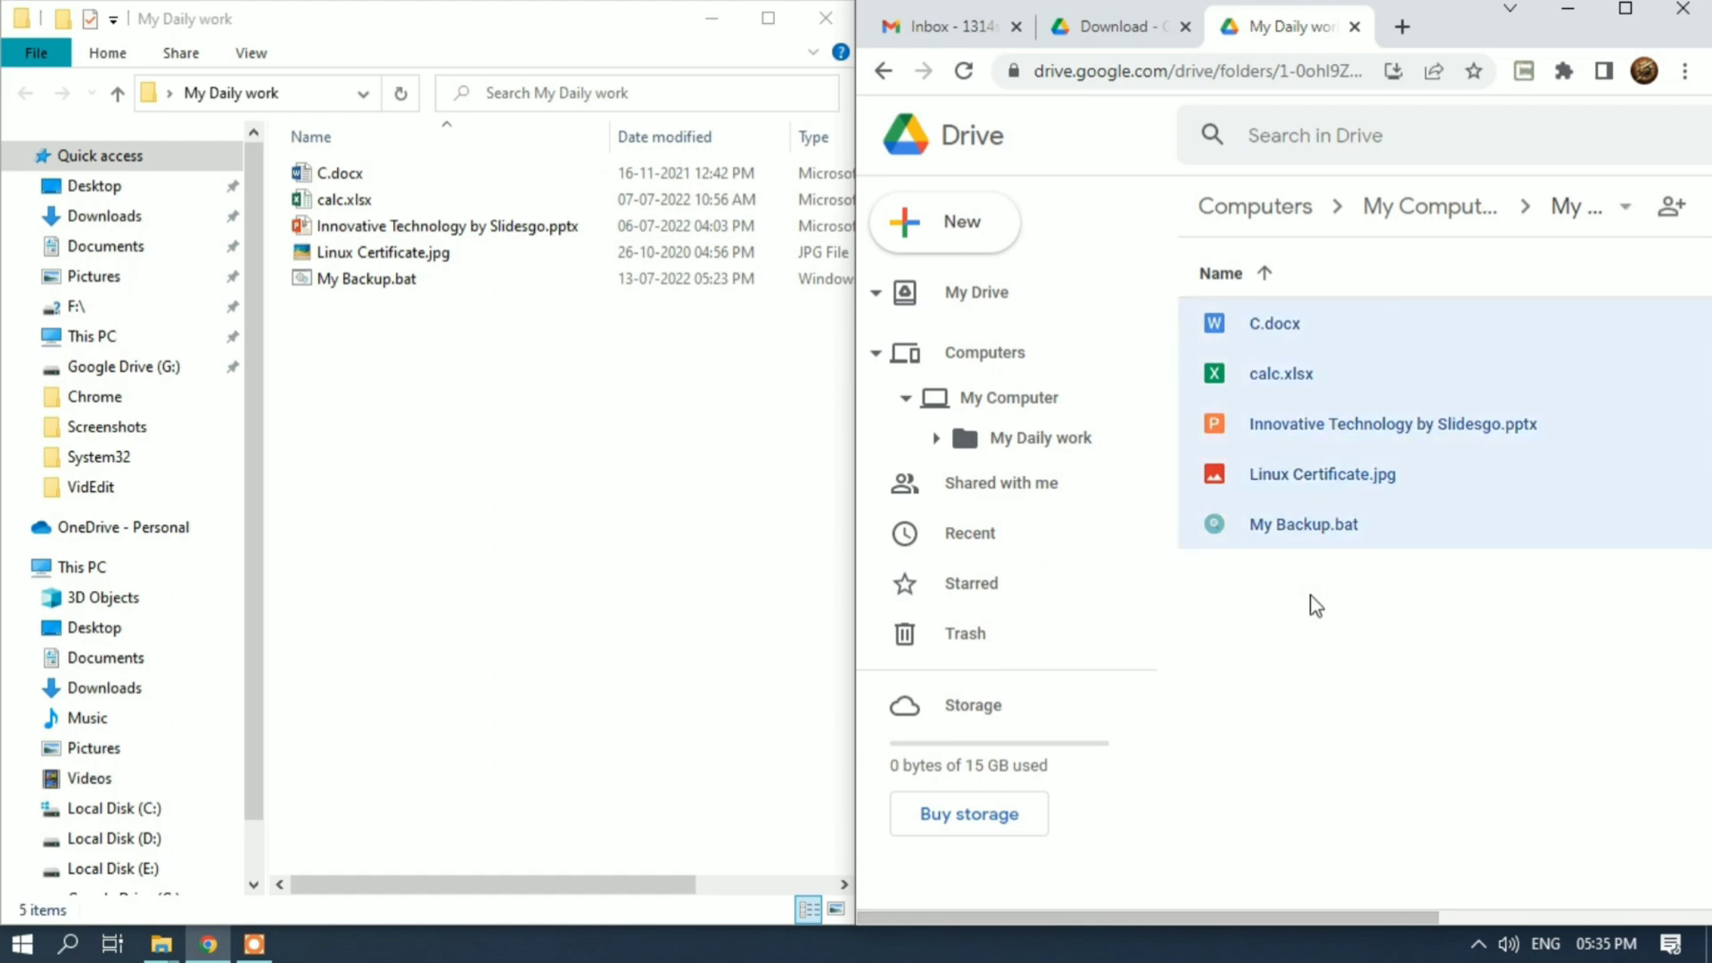
{"action": "key", "text": "Delete"}
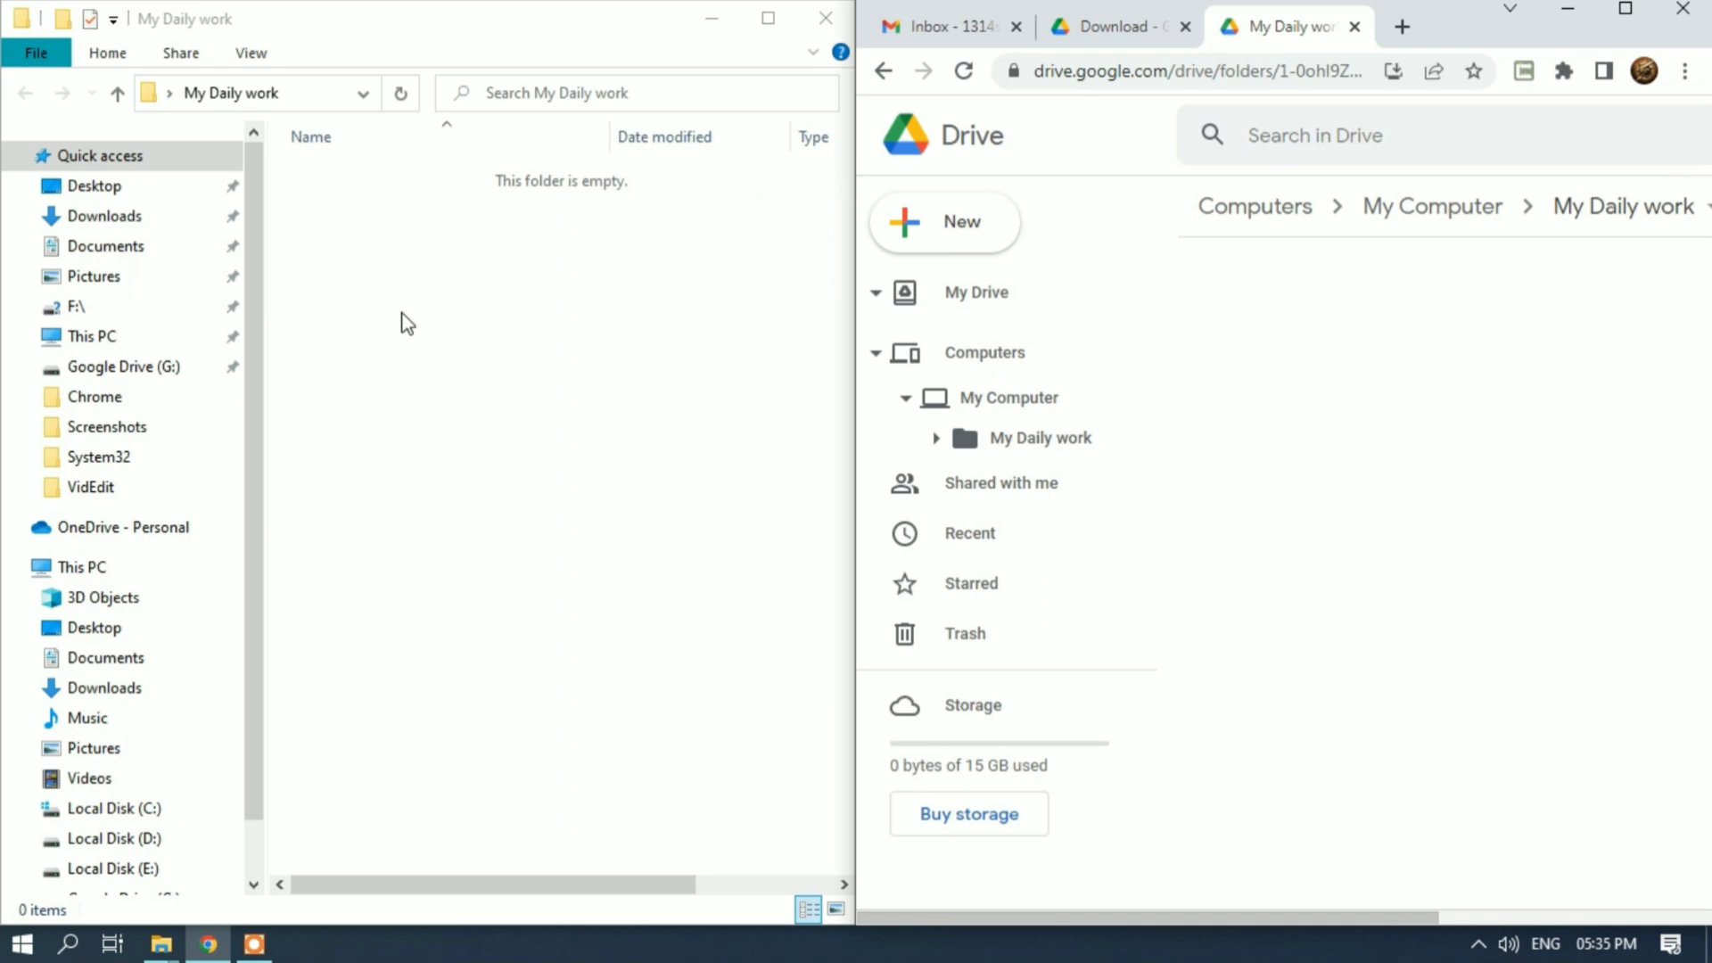
{"action": "left_click", "coordinate": [1478, 944]}
{"action": "left_click", "coordinate": [1430, 899]}
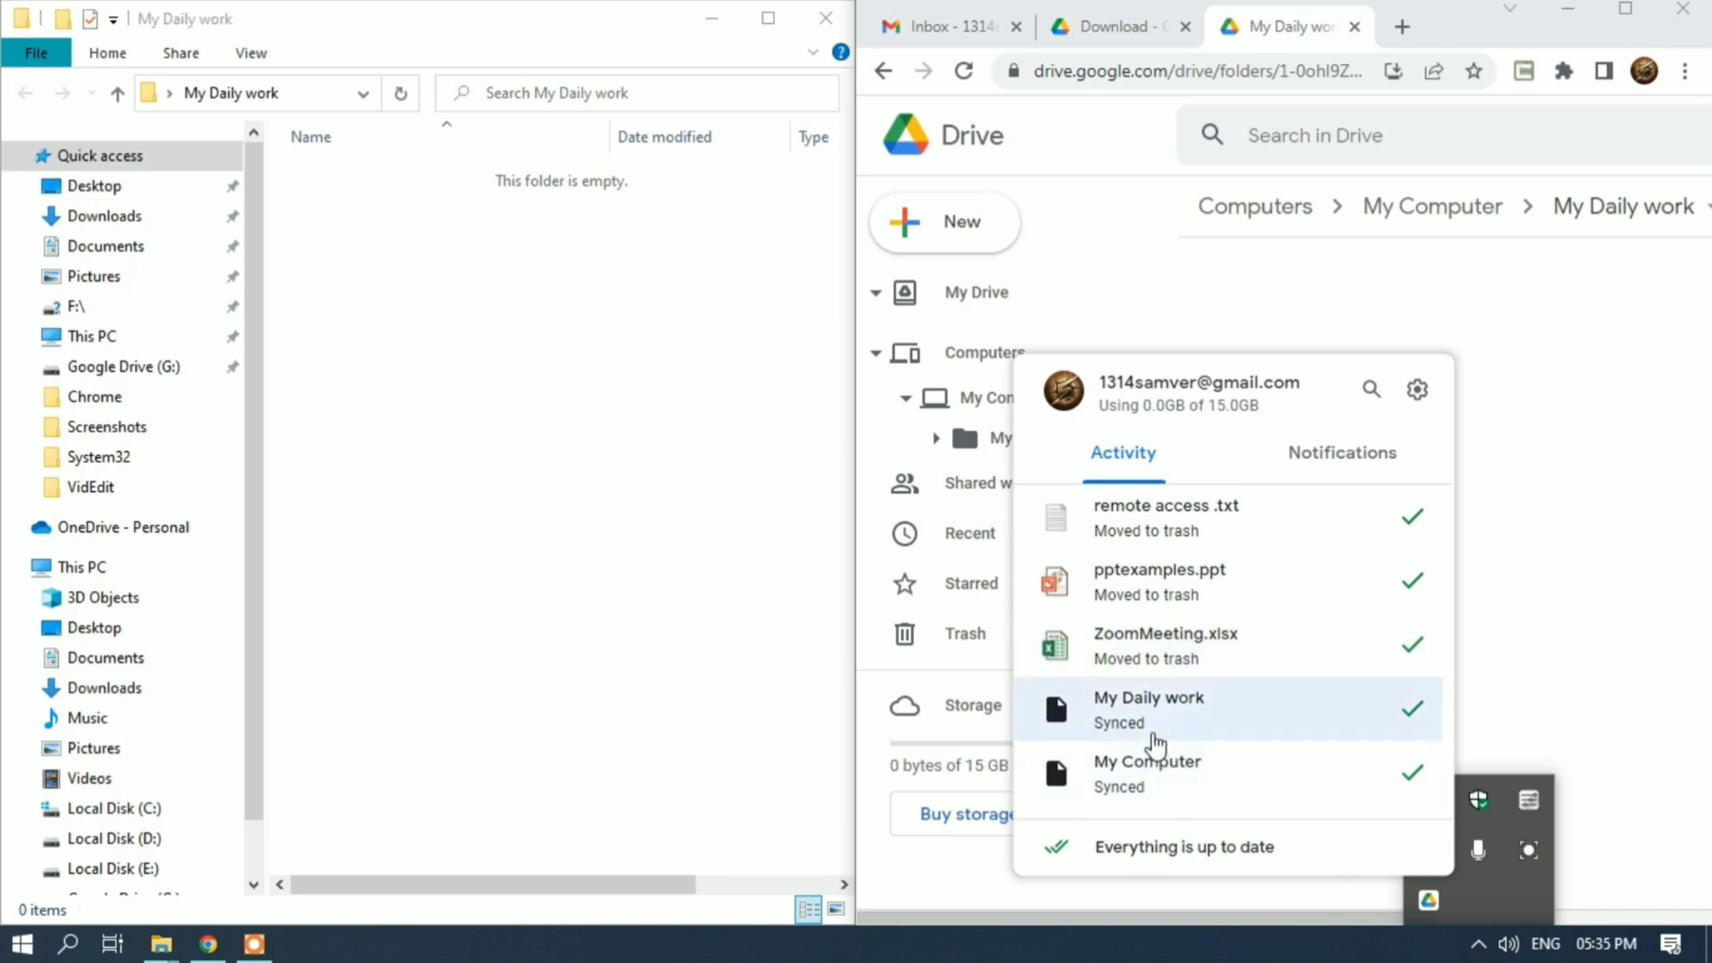
{"action": "left_click", "coordinate": [1311, 477]}
{"action": "left_click", "coordinate": [1140, 457]}
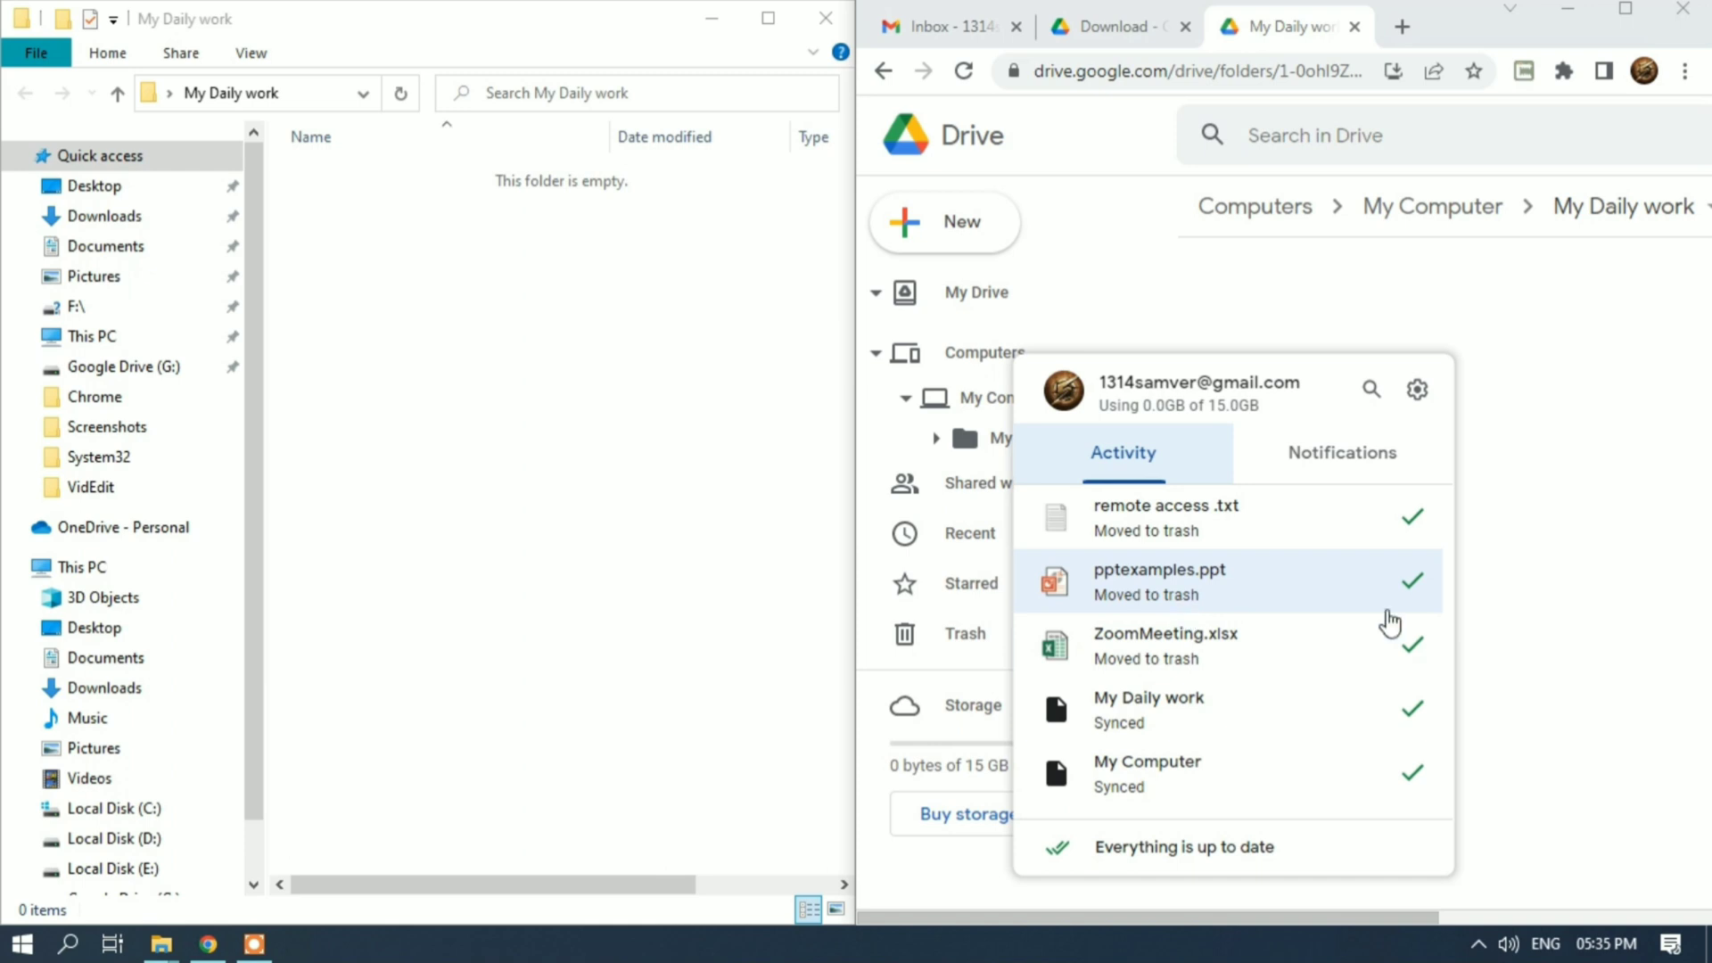
{"action": "left_click", "coordinate": [1548, 569]}
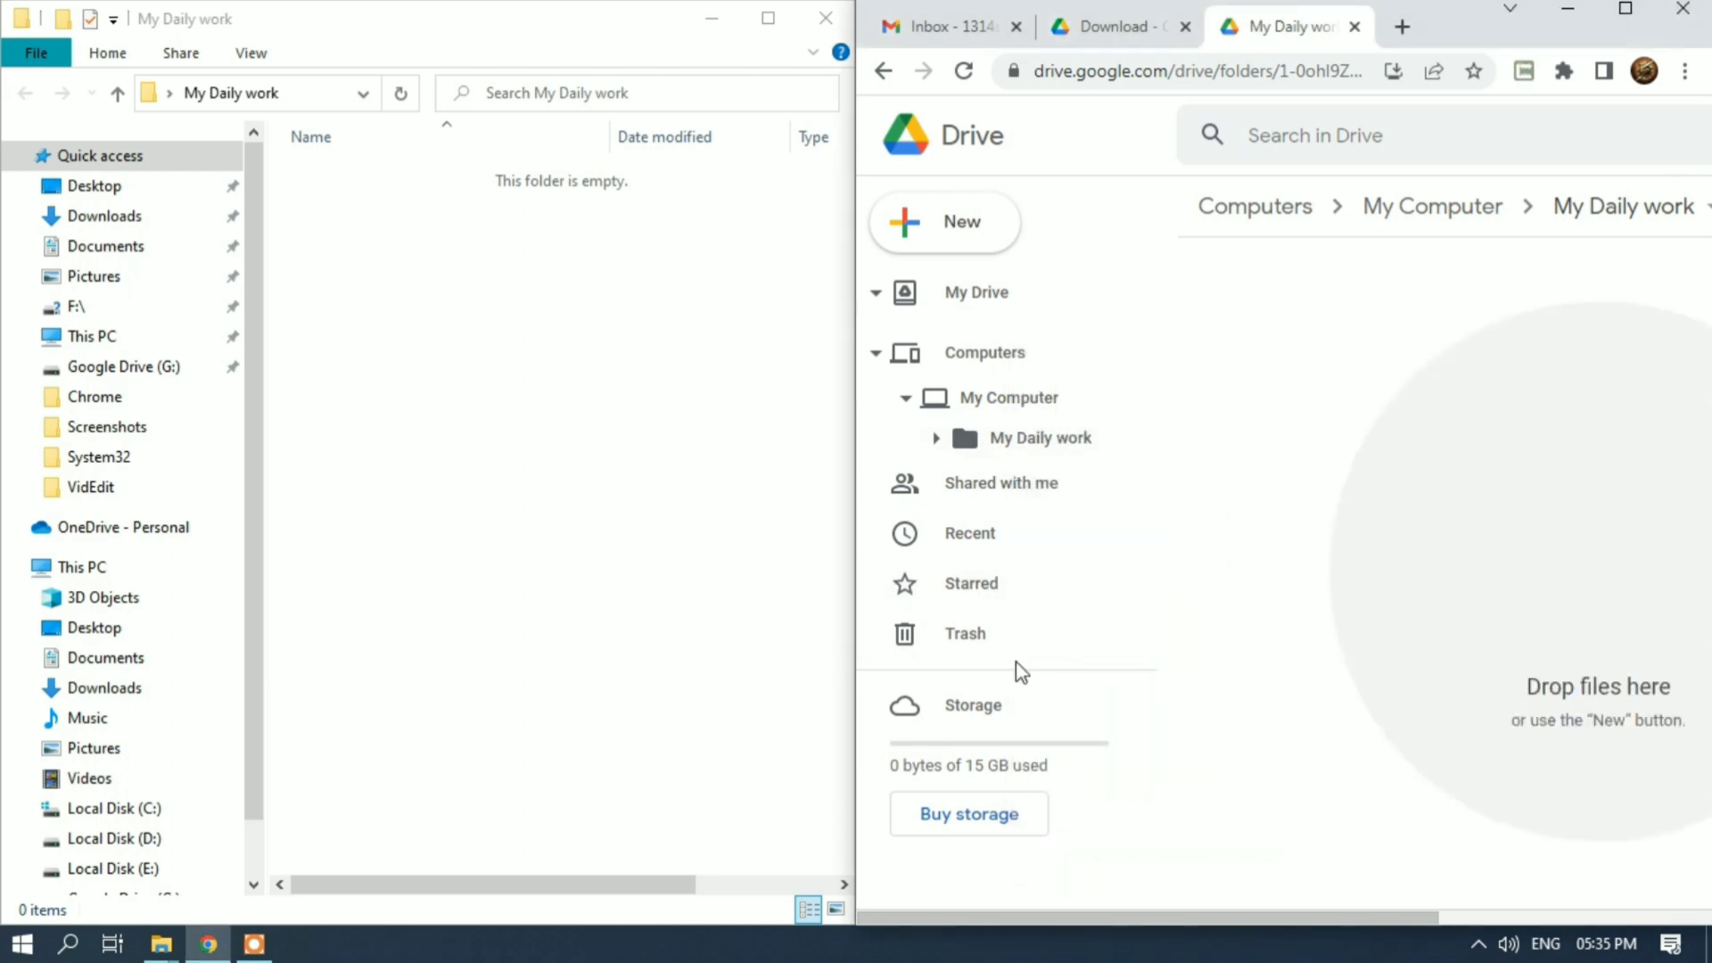
Select all eight files in Drive's Trash and restore them.
{"action": "left_click", "coordinate": [968, 635]}
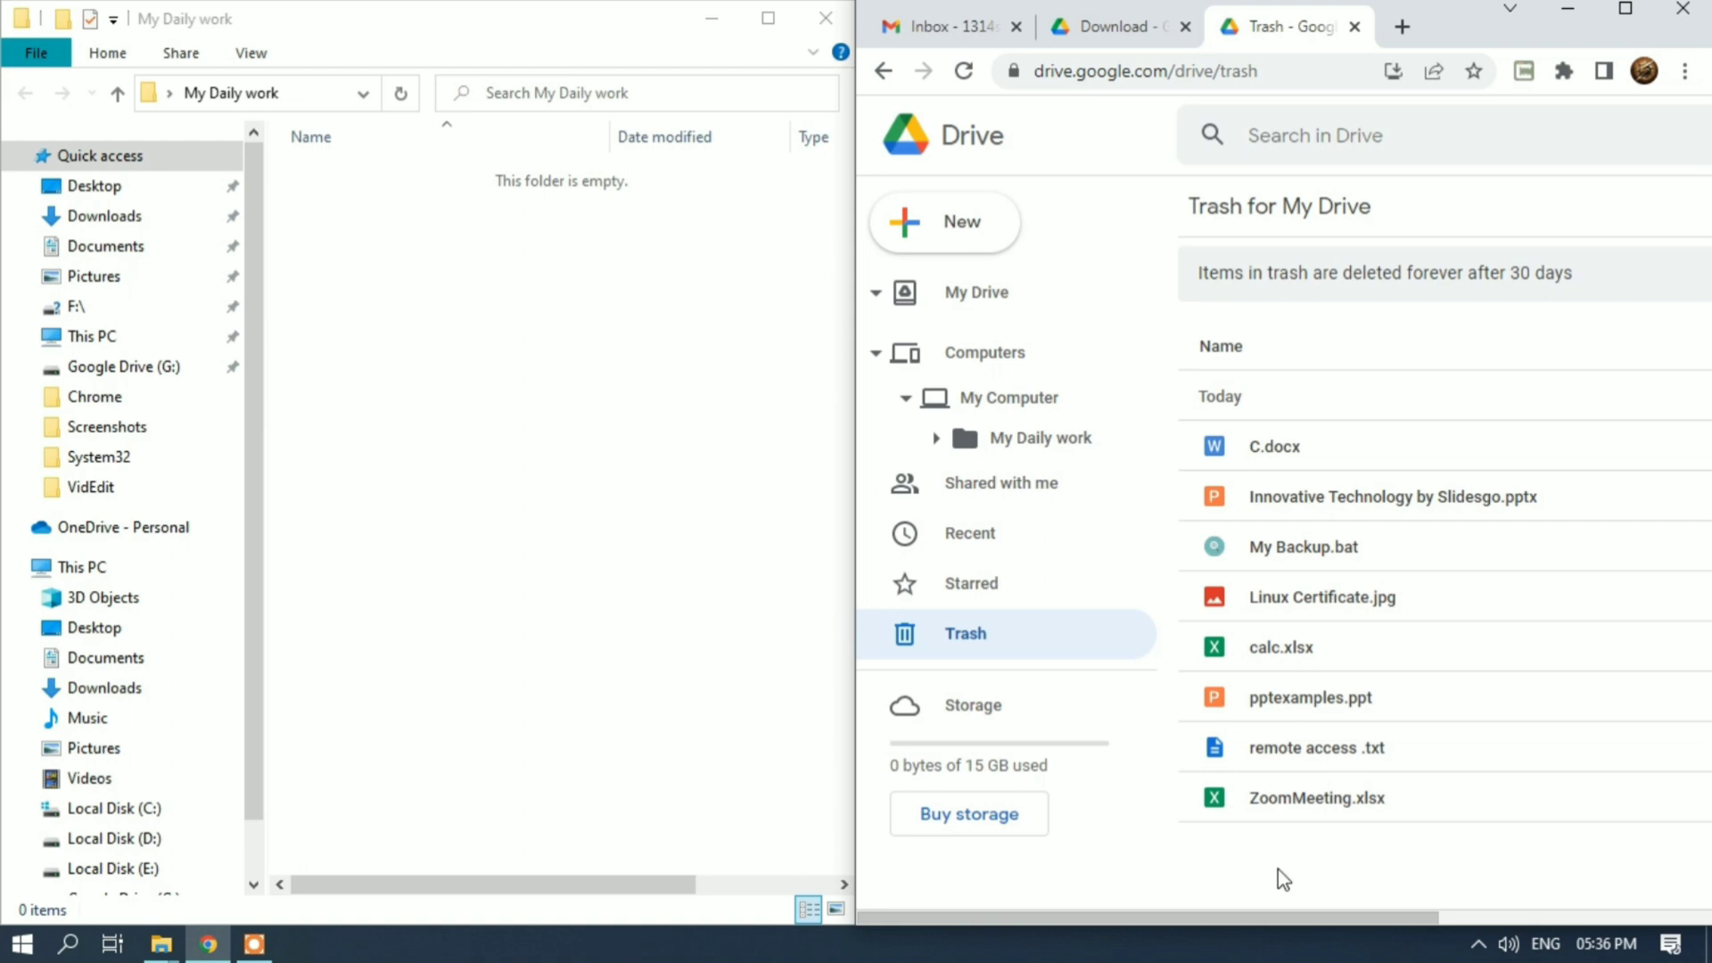
{"action": "left_click_drag", "start_coordinate": [1277, 869], "coordinate": [1327, 464]}
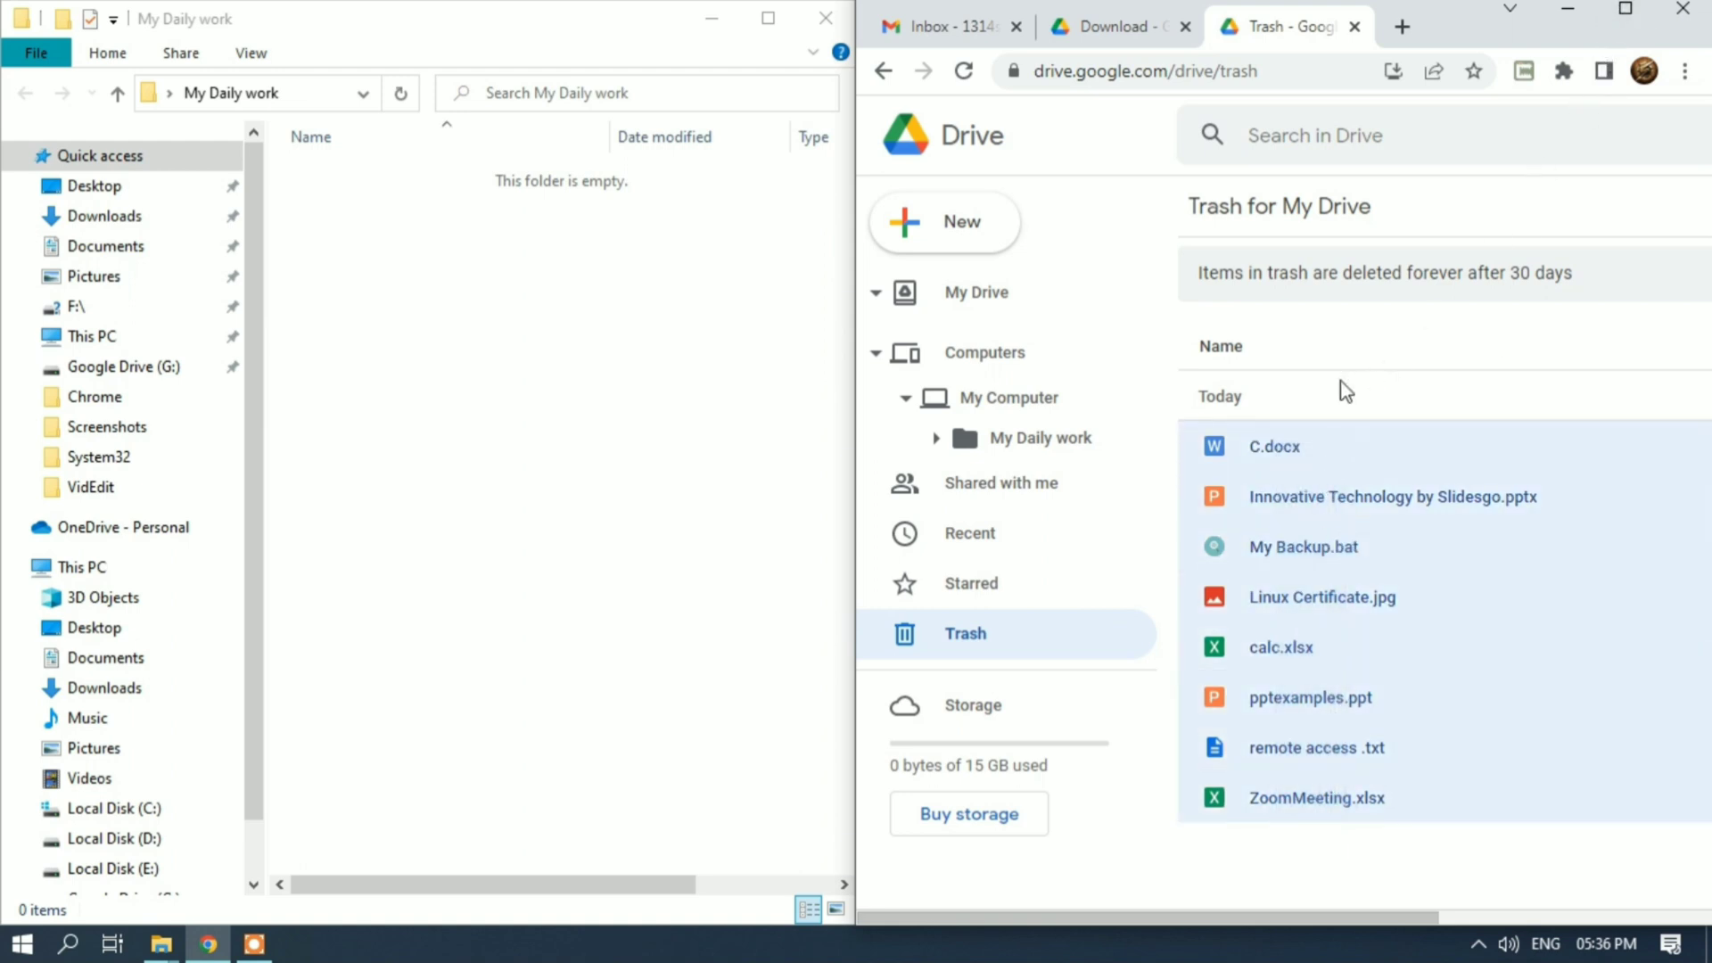
{"action": "right_click", "coordinate": [1281, 445]}
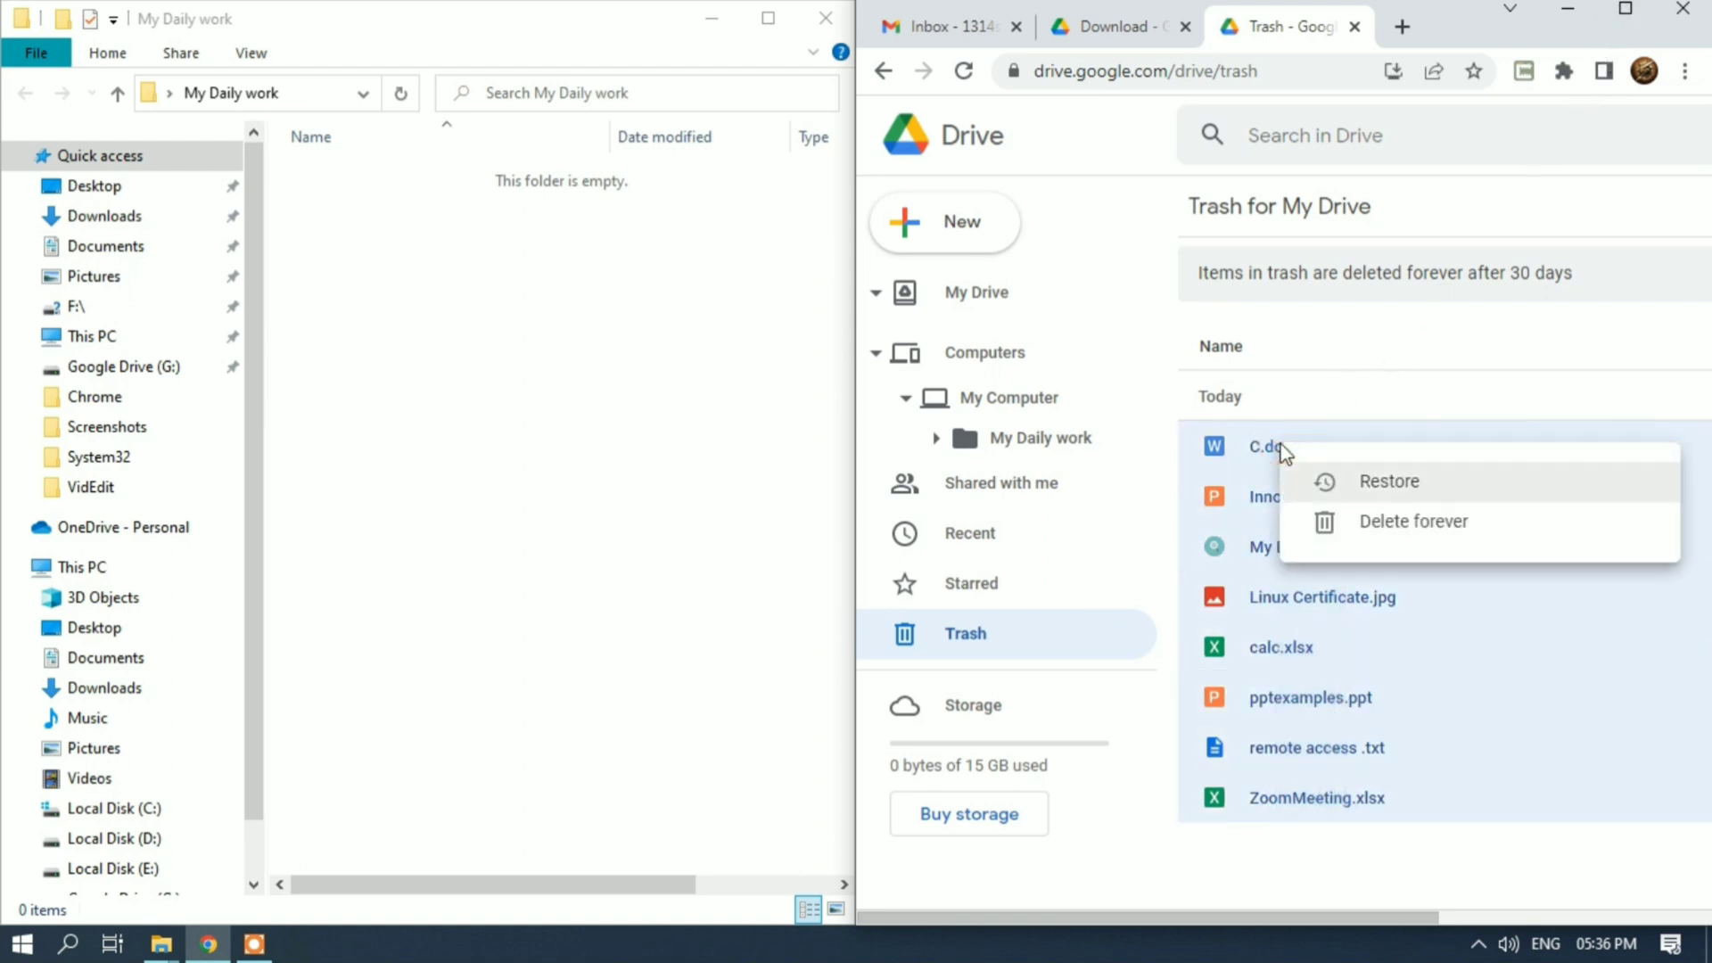
{"action": "left_click", "coordinate": [1411, 489]}
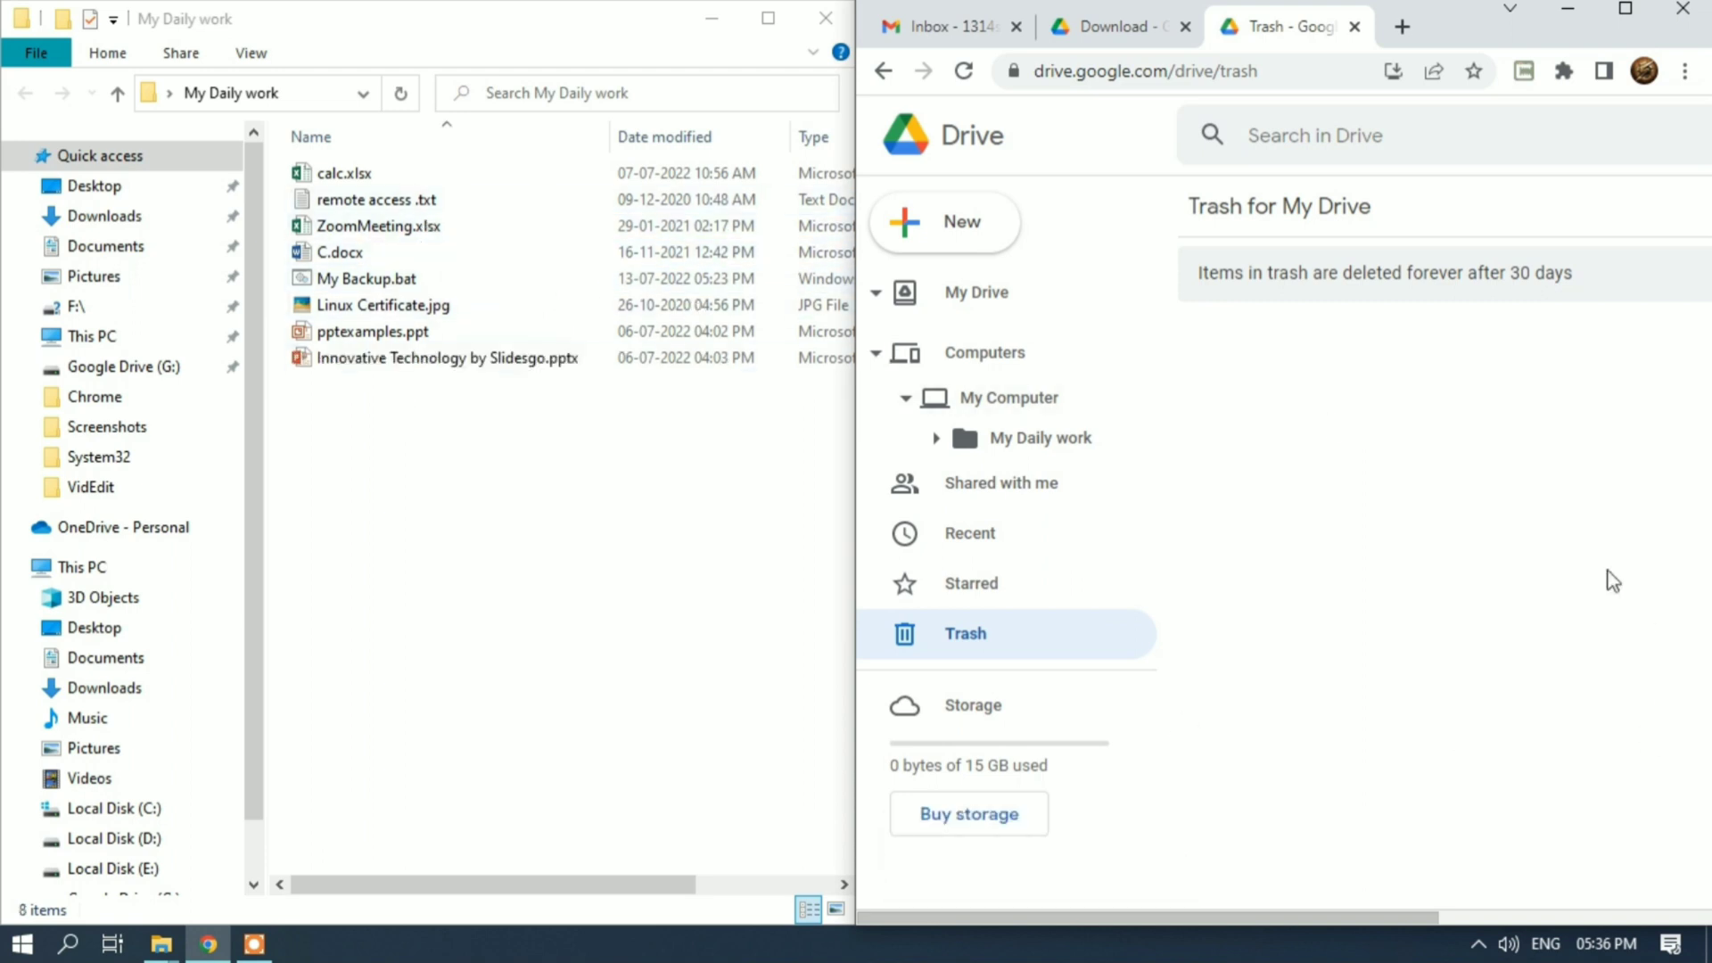
Reopen My Daily work under Computers › My Computer to see all 8 restored files.
{"action": "left_click", "coordinate": [991, 399]}
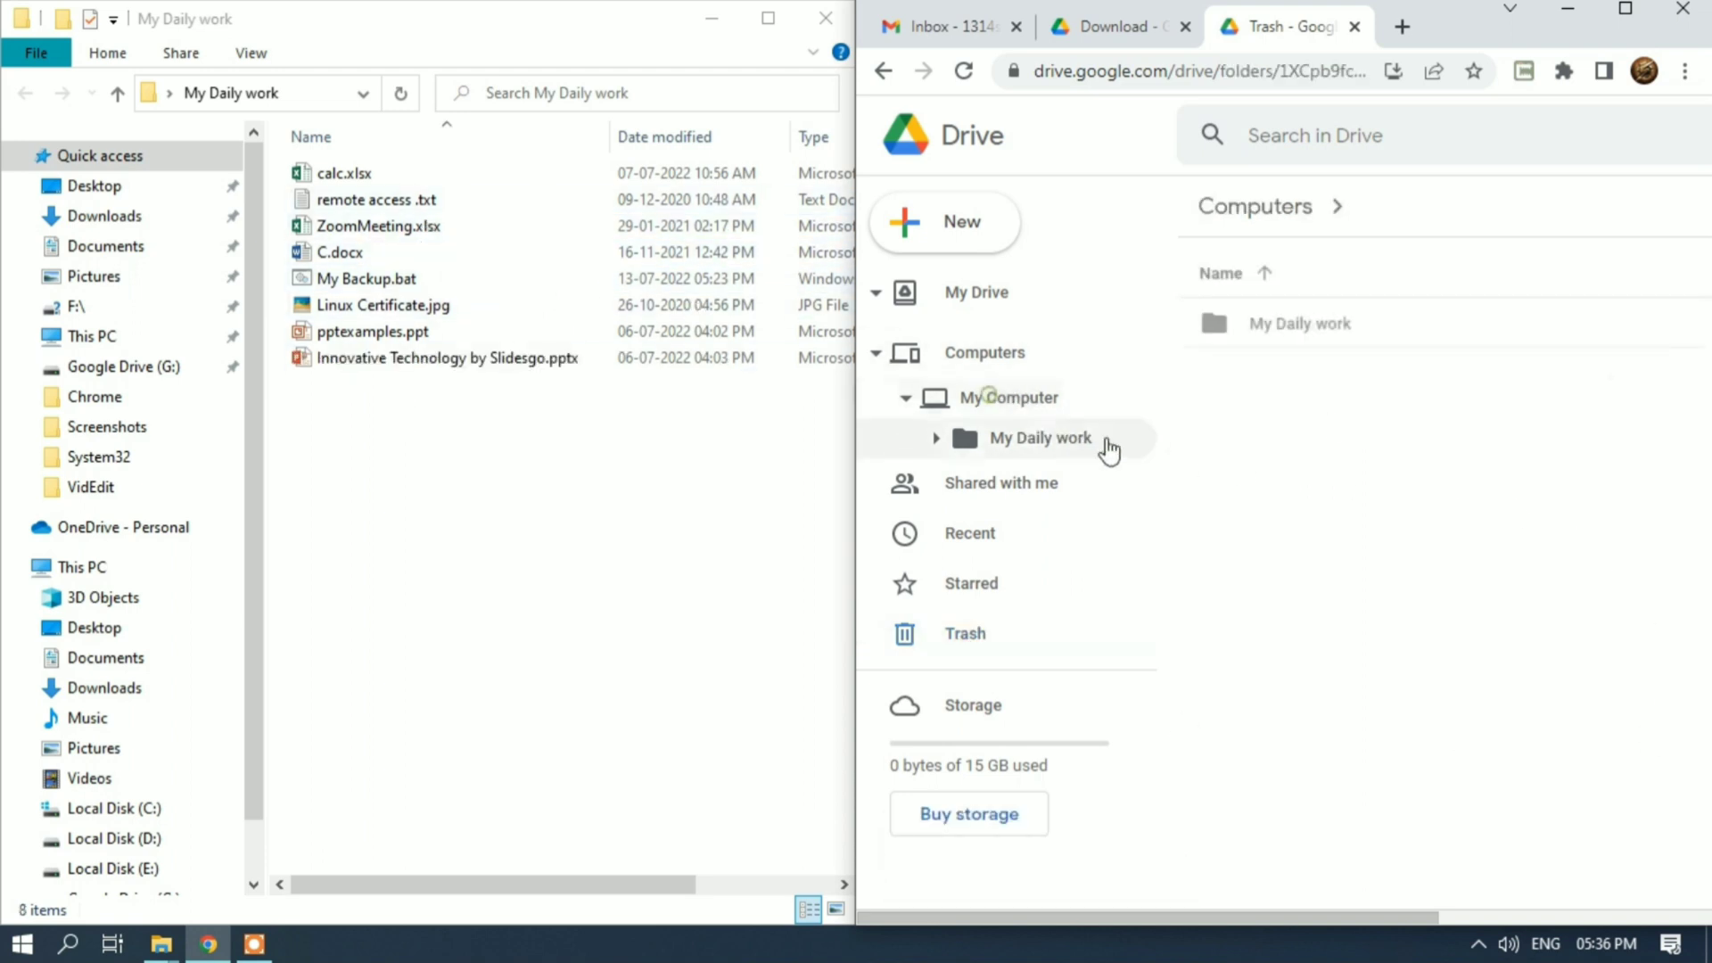
{"action": "double_click", "coordinate": [1309, 324]}
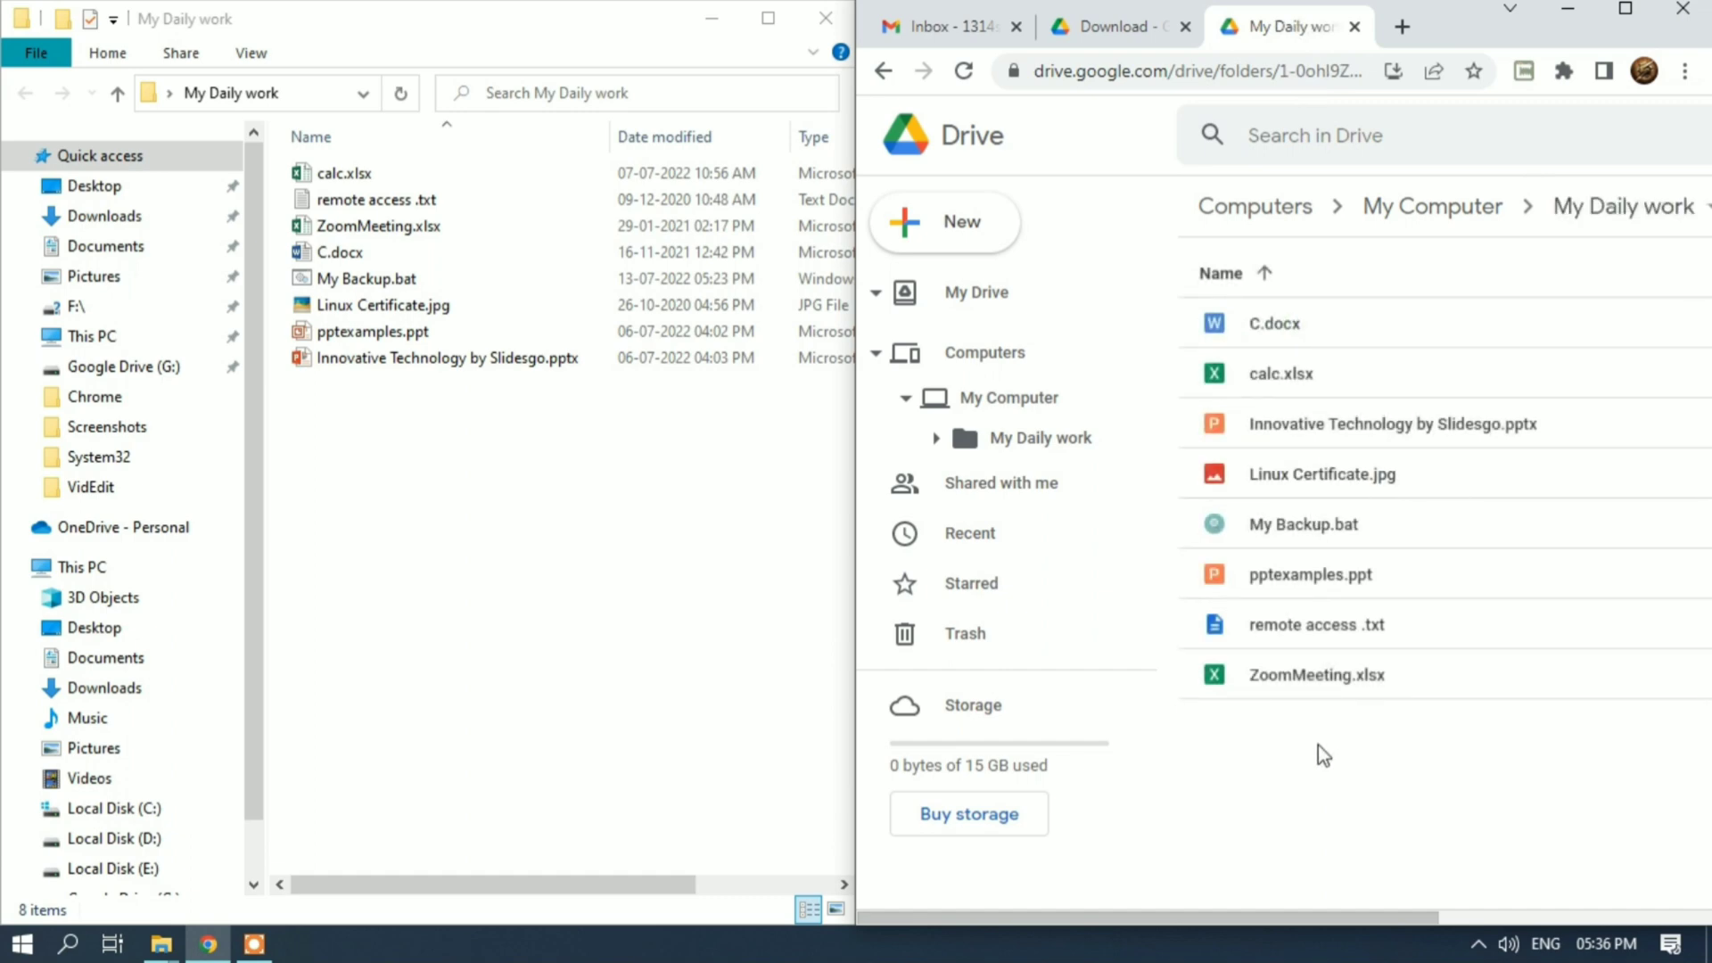